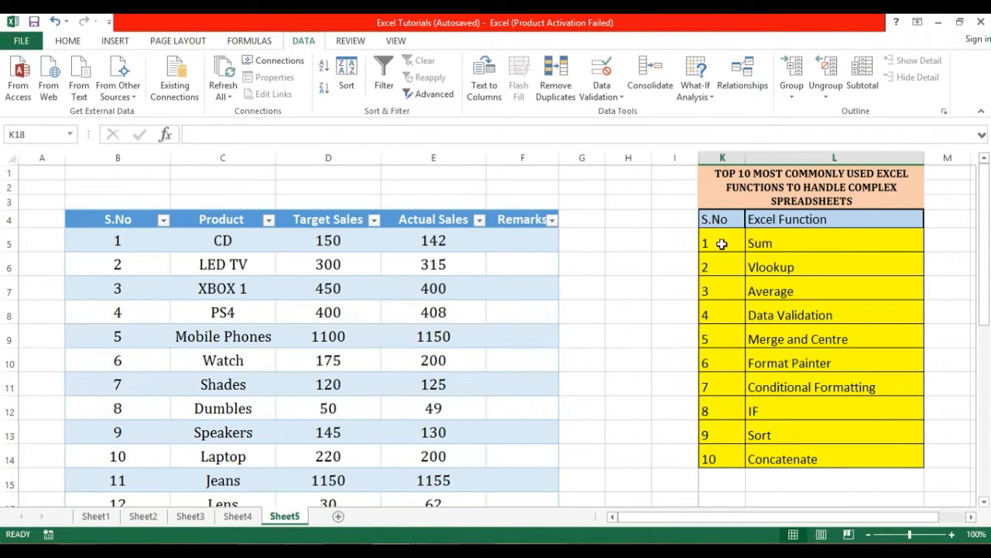
Look over the Sum and Vlookup function entries and select Product cells and the Target Sales heading.
{"action": "left_click", "coordinate": [719, 242]}
{"action": "left_click", "coordinate": [747, 244]}
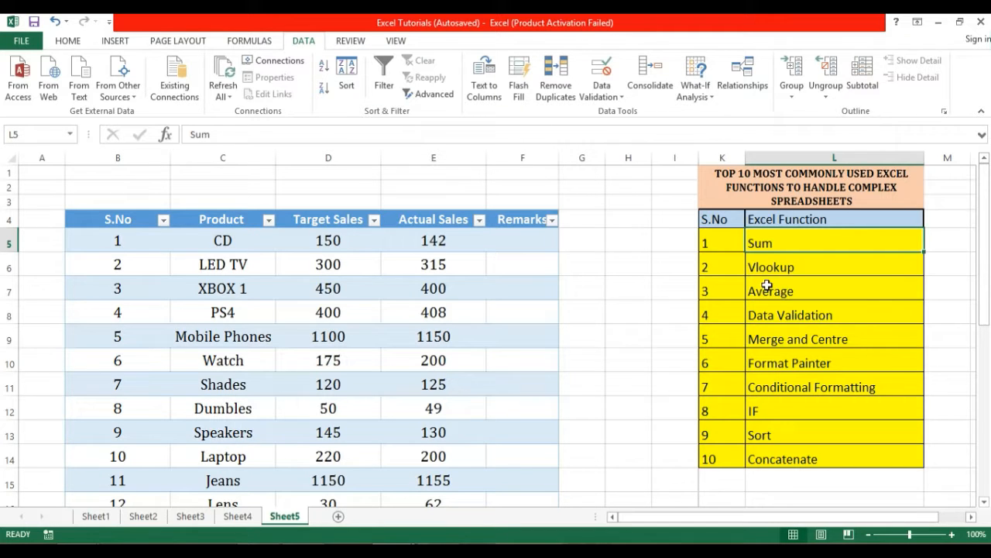
{"action": "left_click_drag", "start_coordinate": [759, 266], "coordinate": [718, 266]}
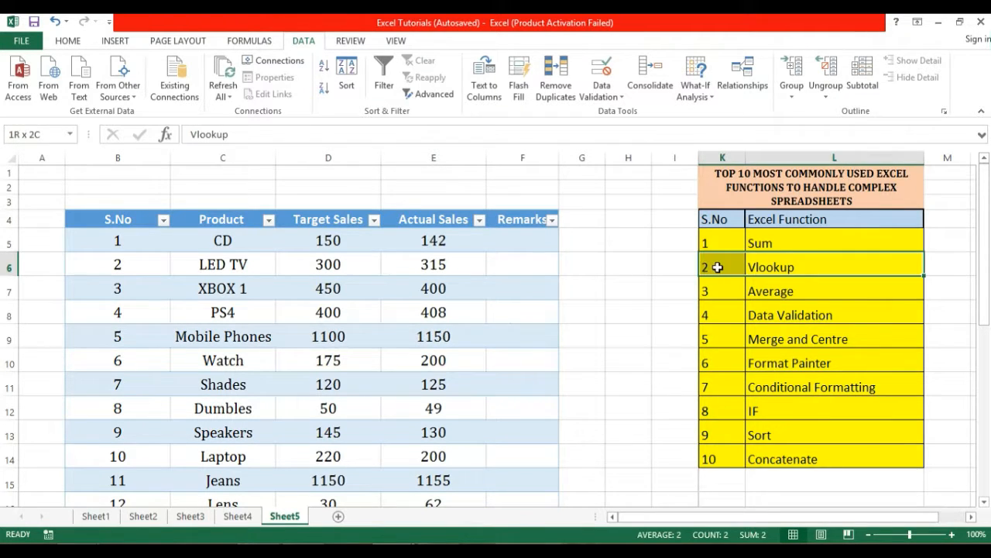
{"action": "left_click", "coordinate": [628, 263]}
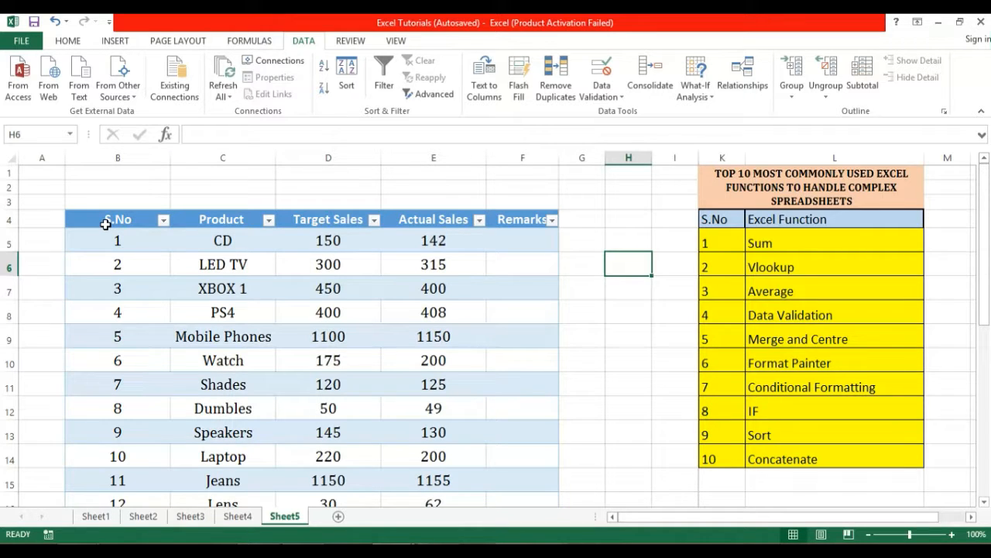
{"action": "left_click_drag", "start_coordinate": [227, 223], "coordinate": [225, 289]}
{"action": "left_click", "coordinate": [226, 239]}
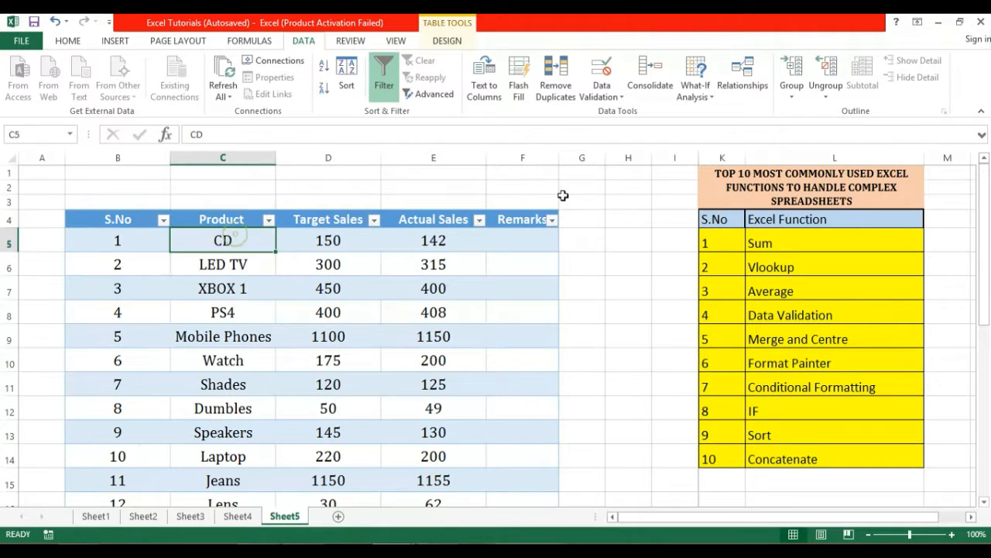
{"action": "left_click_drag", "start_coordinate": [974, 223], "coordinate": [973, 196]}
{"action": "left_click", "coordinate": [319, 217]}
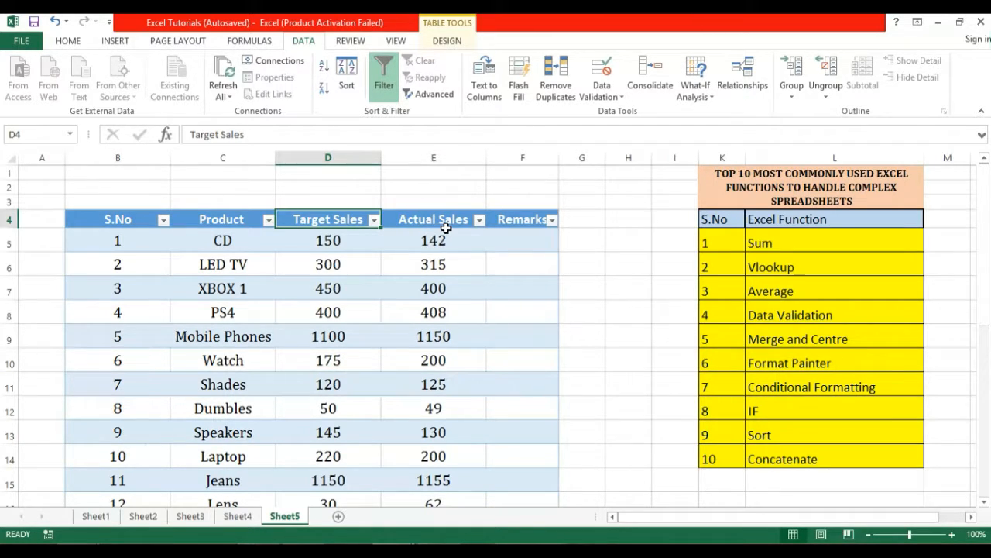
Select several cells in the Remarks column of the sales table.
{"action": "left_click", "coordinate": [521, 259]}
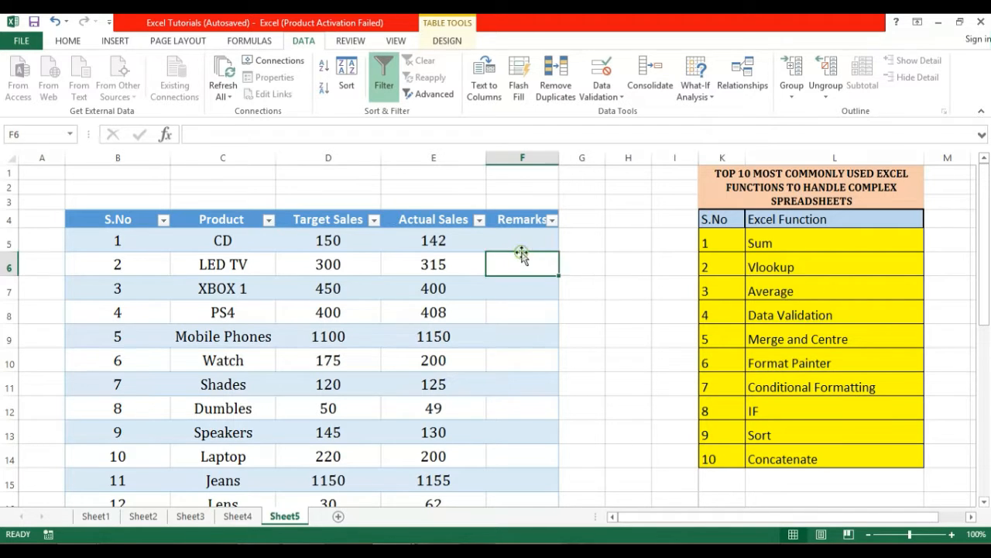
{"action": "left_click", "coordinate": [528, 237]}
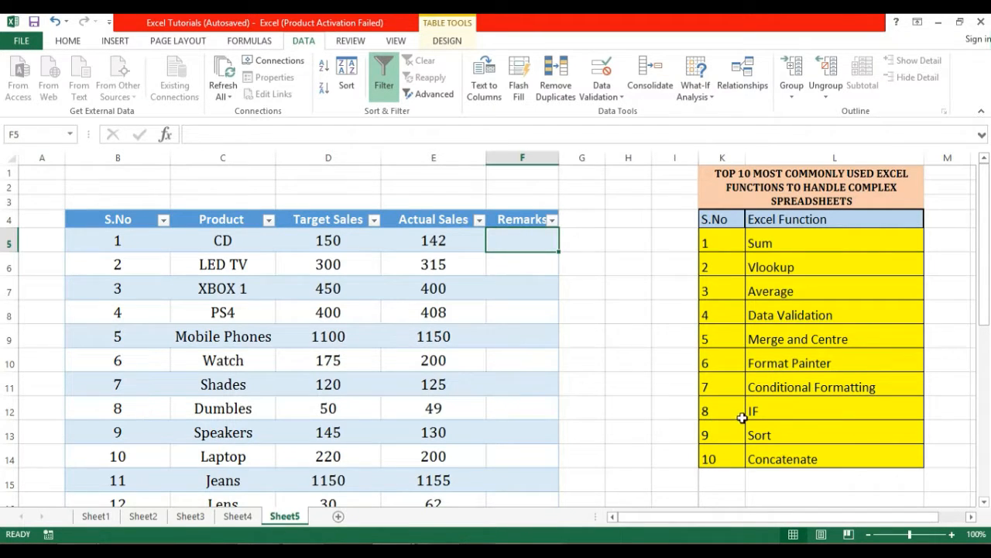
{"action": "left_click", "coordinate": [524, 267]}
{"action": "left_click", "coordinate": [523, 241]}
{"action": "left_click_drag", "start_coordinate": [984, 247], "coordinate": [984, 212]}
{"action": "left_click", "coordinate": [984, 211]}
Start =VLOOKUP(K28, in cell K26 and begin selecting the product and sales range.
{"action": "left_click_drag", "start_coordinate": [988, 236], "coordinate": [988, 355]}
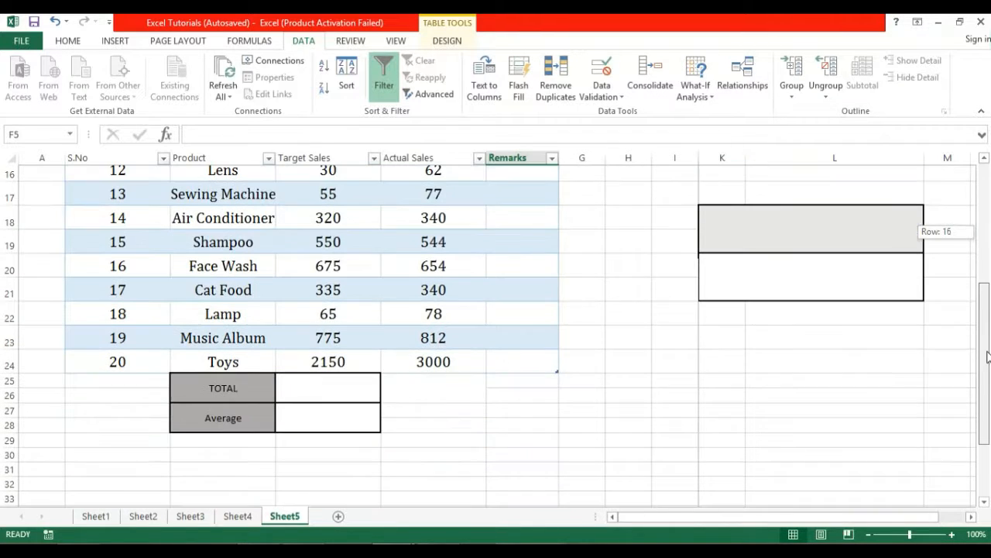
{"action": "left_click", "coordinate": [720, 368]}
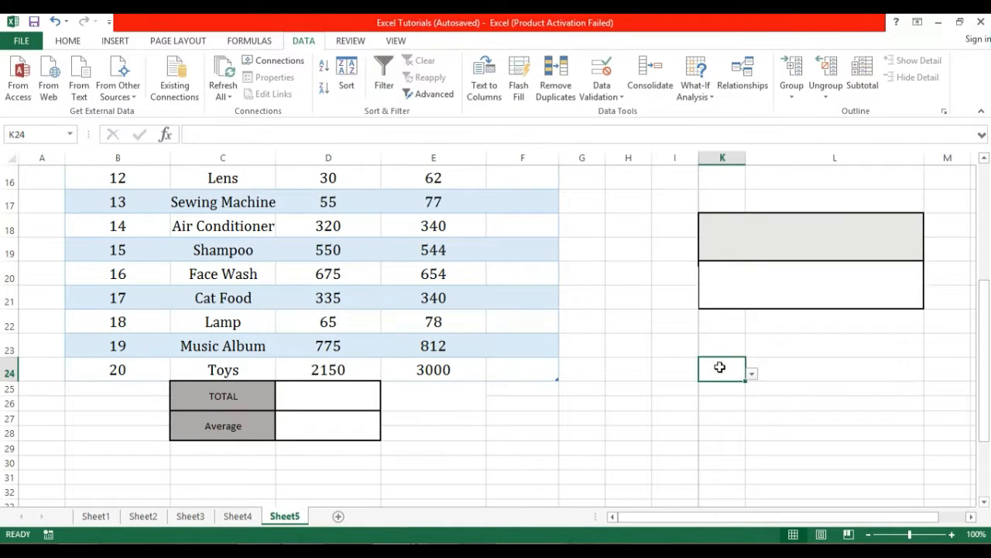
{"action": "left_click", "coordinate": [720, 405]}
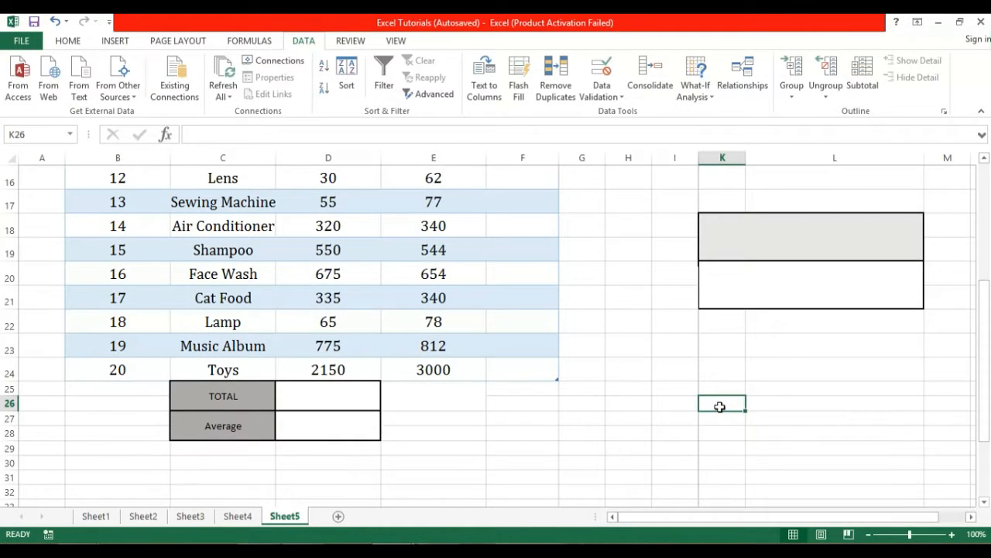
{"action": "type", "text": "=v"}
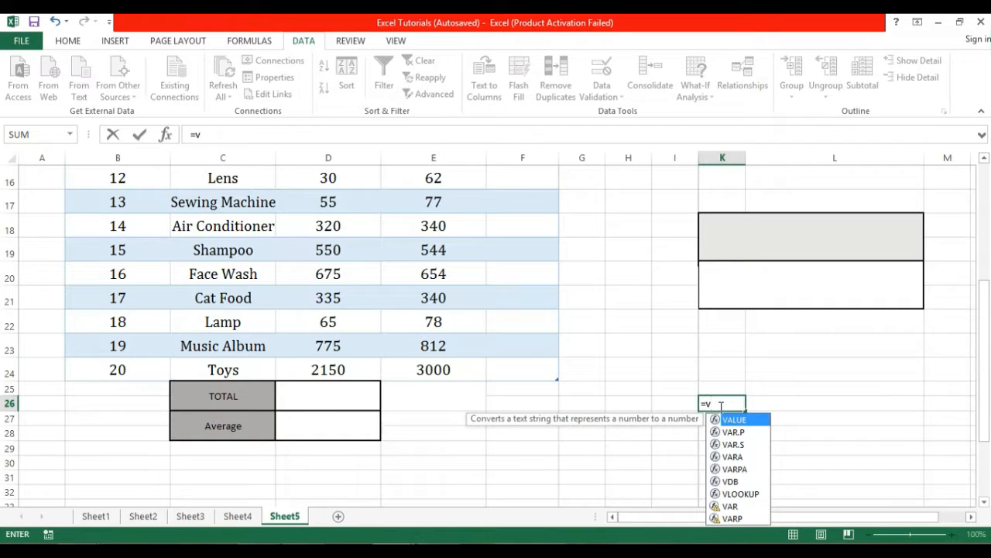
{"action": "type", "text": "lookup("}
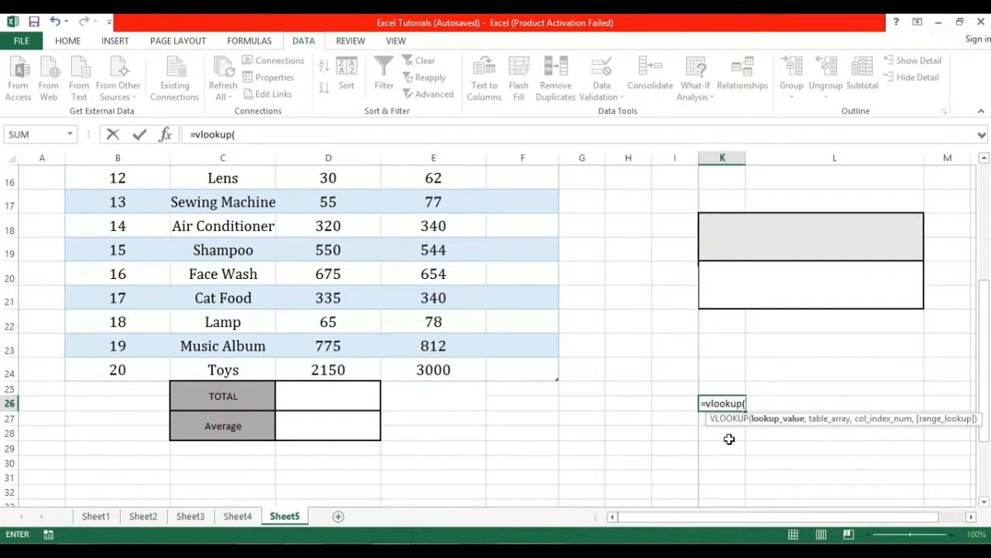
{"action": "type", "text": "k28"}
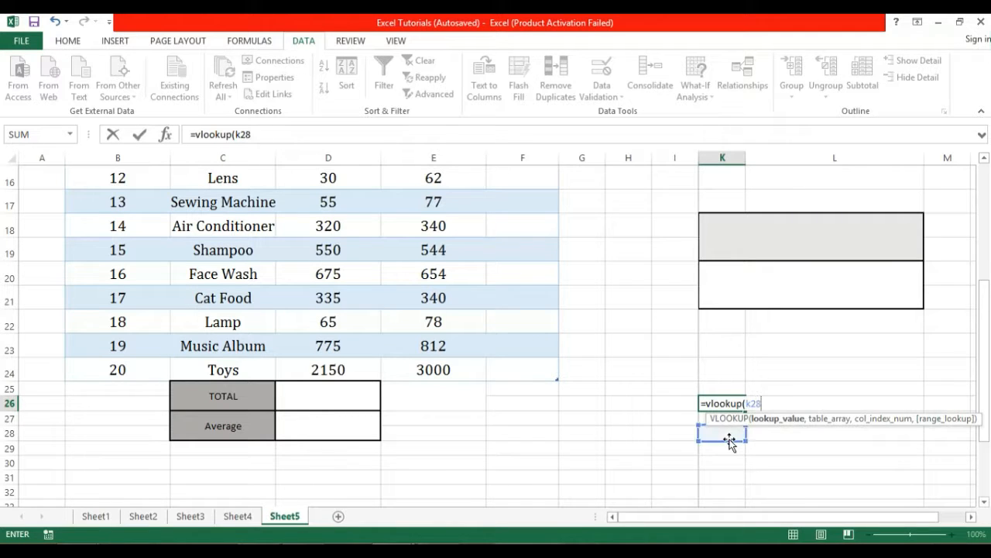
{"action": "type", "text": ","}
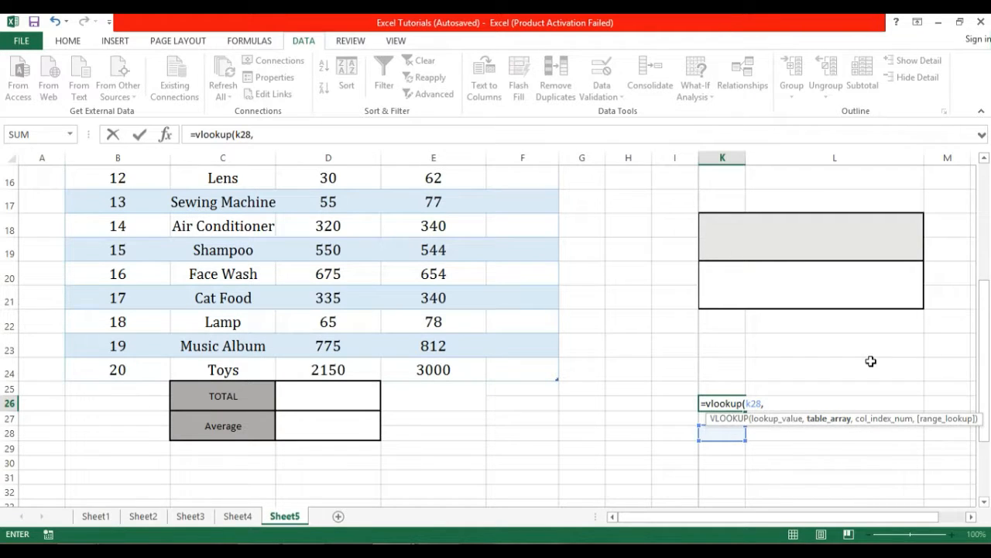
{"action": "left_click_drag", "start_coordinate": [986, 385], "coordinate": [987, 288]}
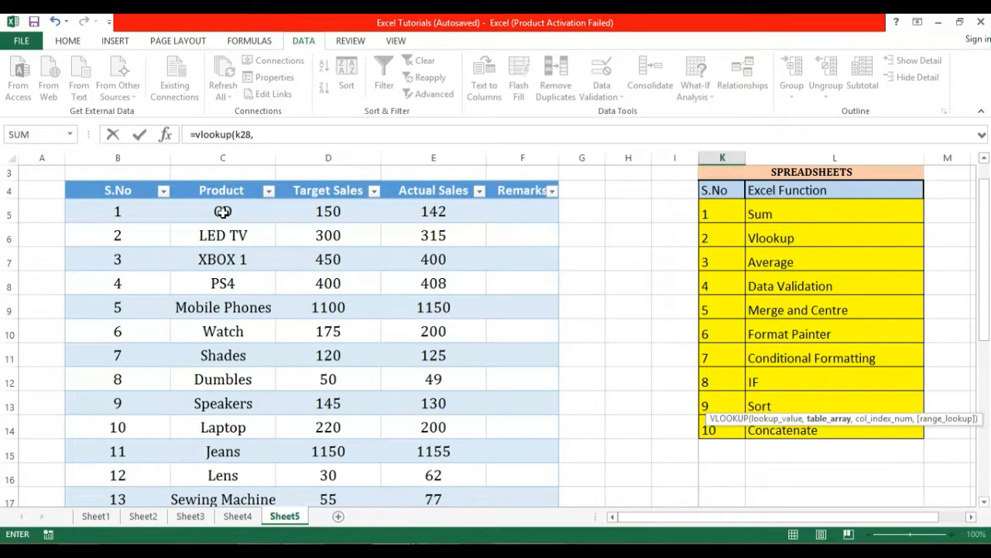
{"action": "left_click_drag", "start_coordinate": [223, 211], "coordinate": [415, 460]}
Add the Product-to-Actual Sales table range and column index 3 to the K26 VLOOKUP.
{"action": "left_click_drag", "start_coordinate": [987, 362], "coordinate": [987, 387]}
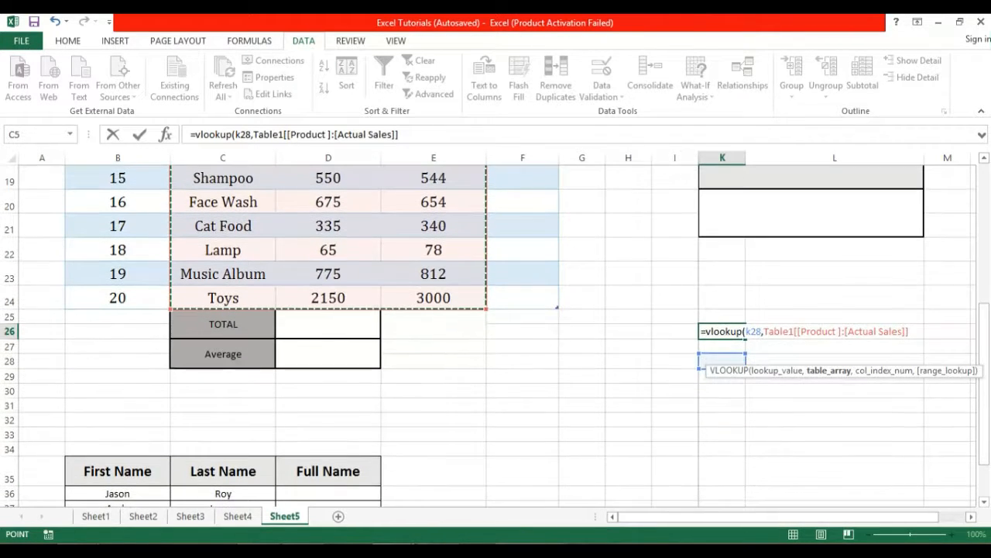
{"action": "type", "text": ","}
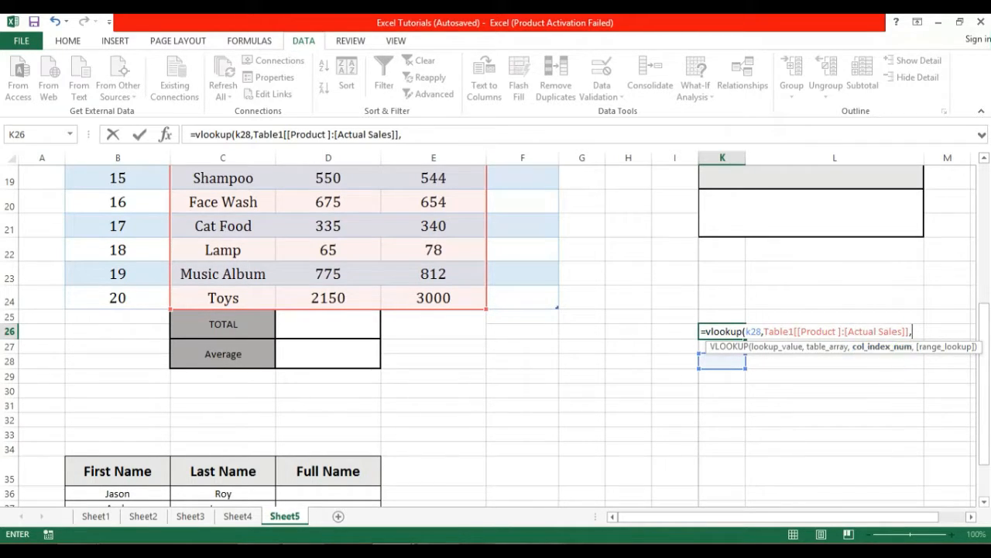
{"action": "left_click_drag", "start_coordinate": [986, 375], "coordinate": [987, 224]}
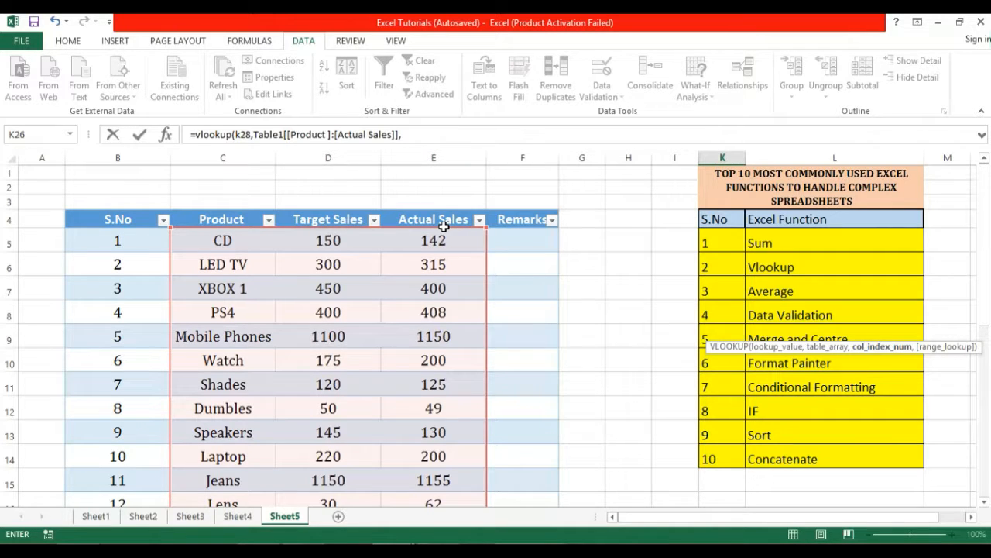
{"action": "left_click_drag", "start_coordinate": [984, 250], "coordinate": [985, 379]}
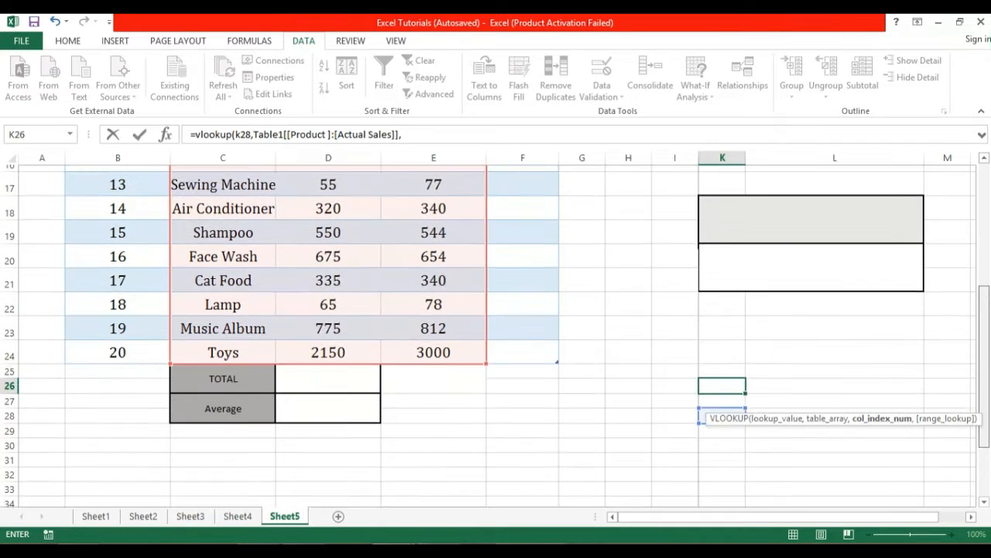
{"action": "type", "text": "3"}
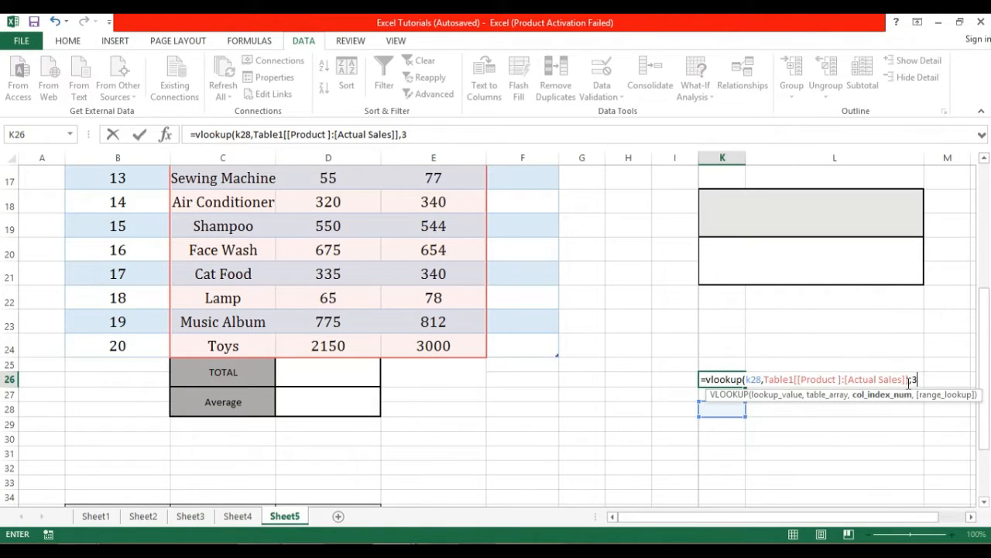
{"action": "type", "text": ",false"}
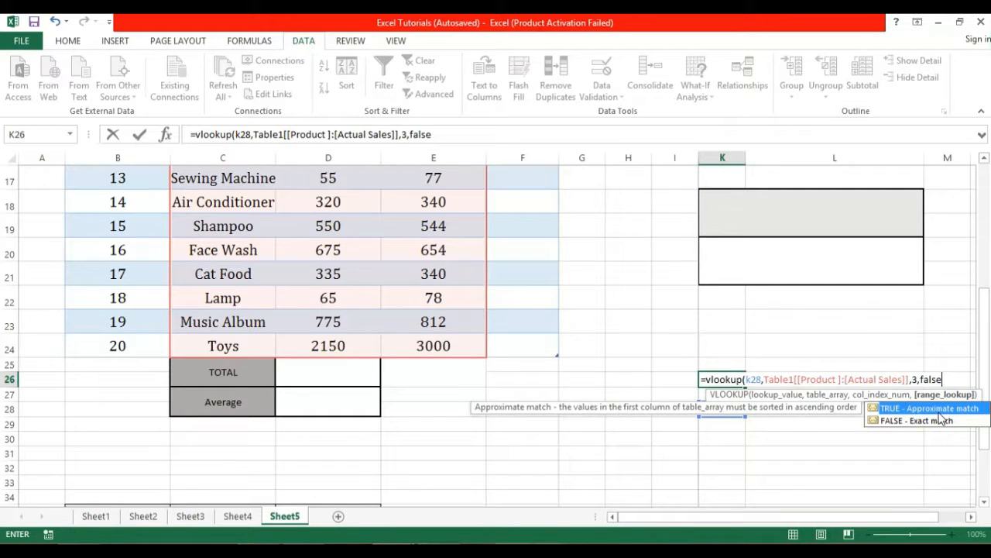
Commit the K26 VLOOKUP with FALSE for exact match and recheck its formula, showing #N/A.
{"action": "key", "text": "Return"}
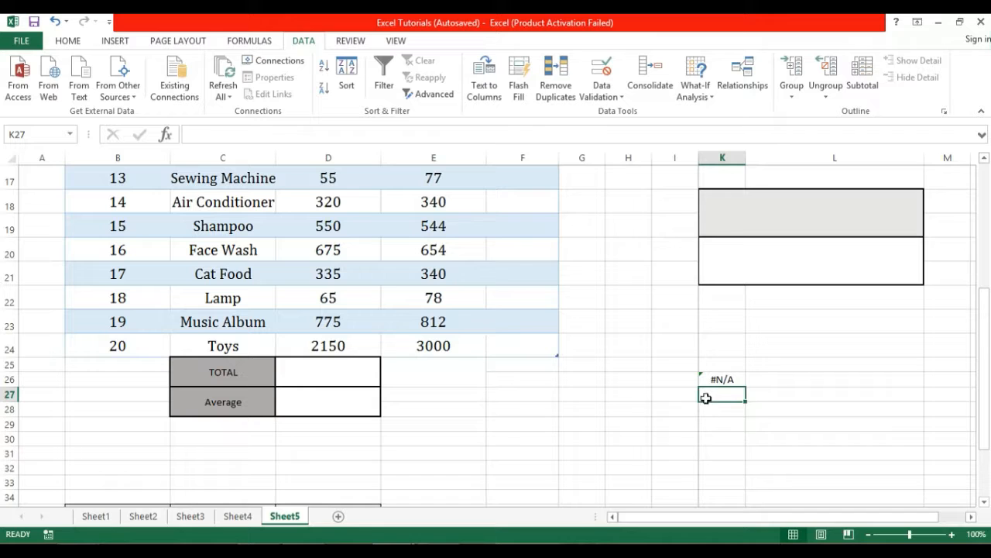
{"action": "left_click", "coordinate": [720, 377]}
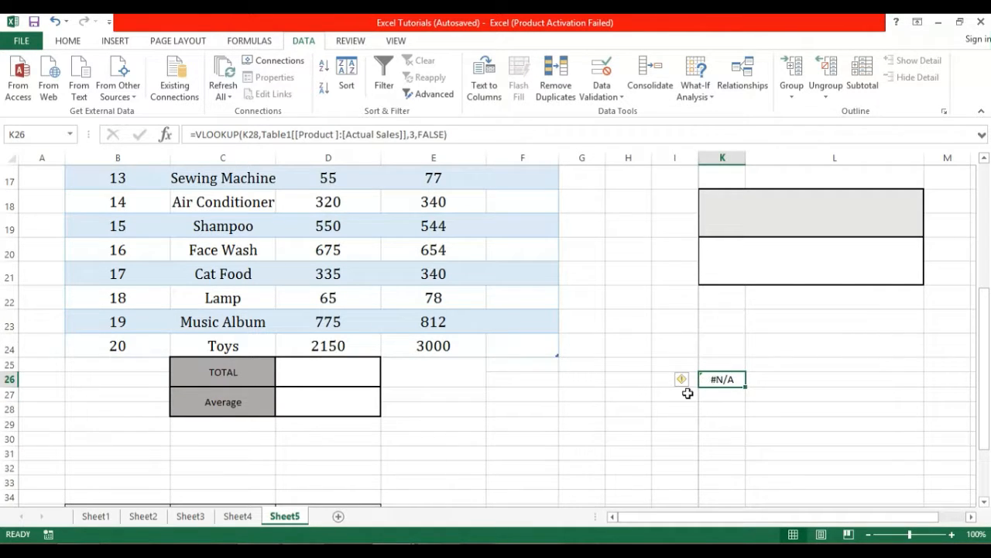
{"action": "left_click", "coordinate": [719, 395]}
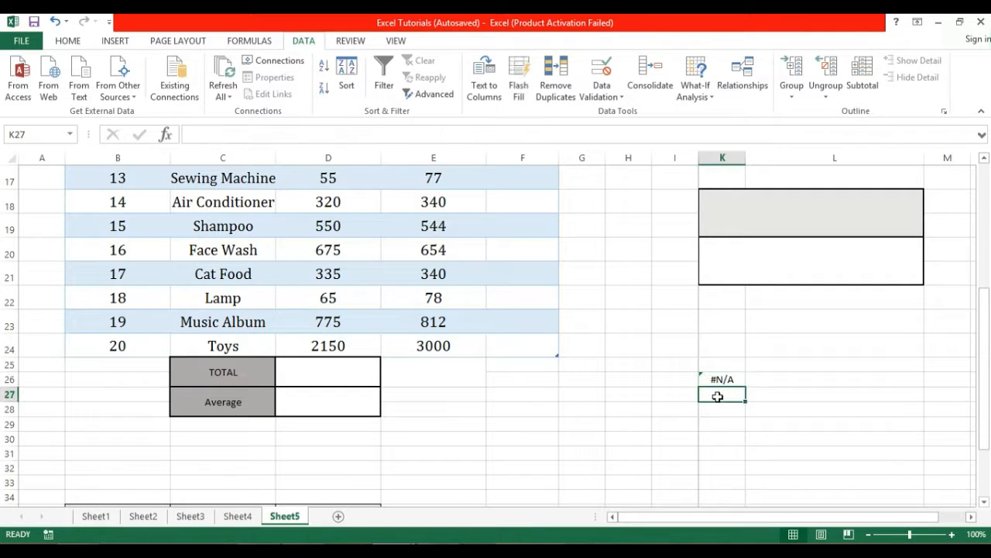
Type the labels 'Product' beside K28 and 'Actual Sales' beside K26, widening column J.
{"action": "left_click", "coordinate": [672, 410]}
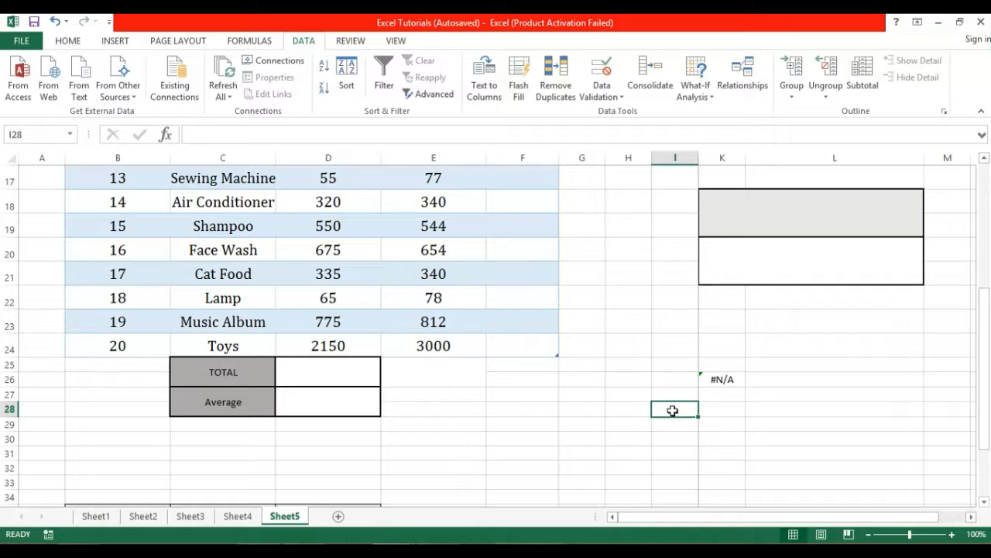
{"action": "type", "text": "P"}
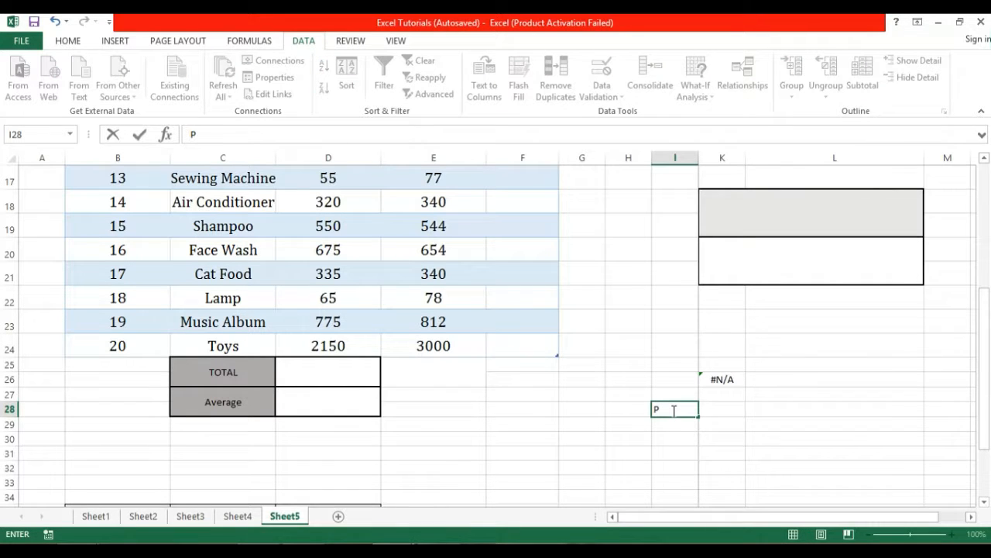
{"action": "type", "text": "roduct"}
{"action": "left_click", "coordinate": [671, 379]}
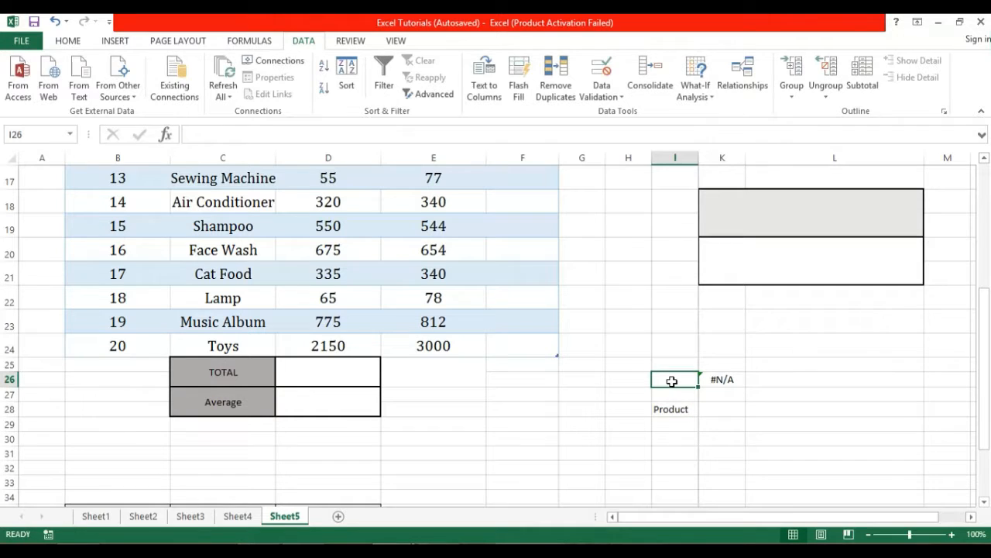
{"action": "type", "text": "A"}
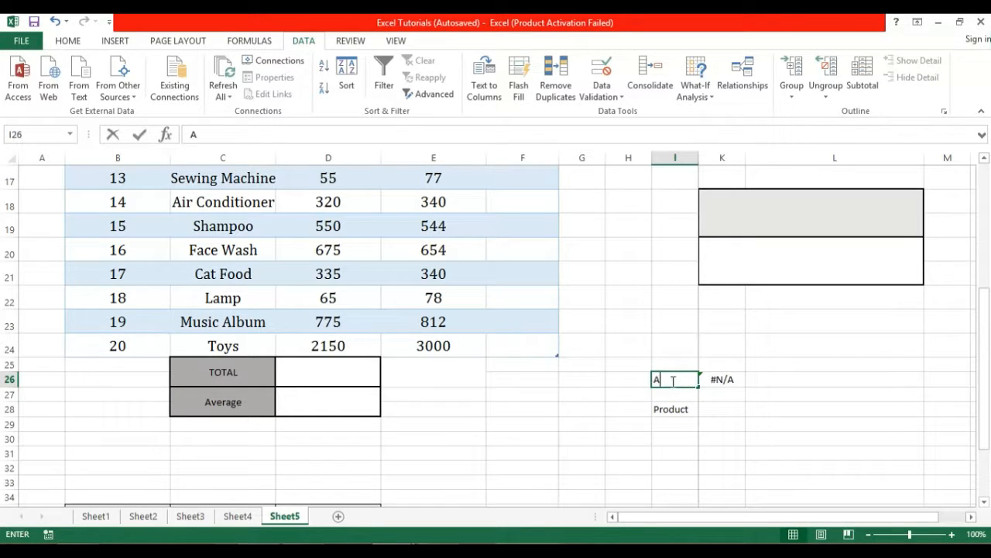
{"action": "type", "text": "ctual Sales"}
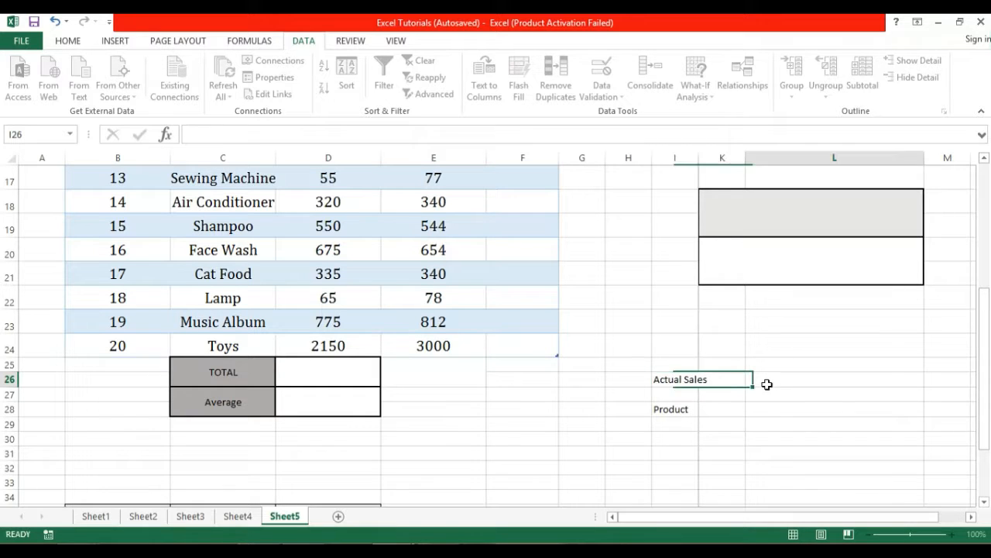
{"action": "left_click", "coordinate": [766, 383]}
{"action": "left_click_drag", "start_coordinate": [702, 159], "coordinate": [711, 159]}
Make both the Actual Sales and Product labels bold from the Home tab.
{"action": "left_click", "coordinate": [742, 411]}
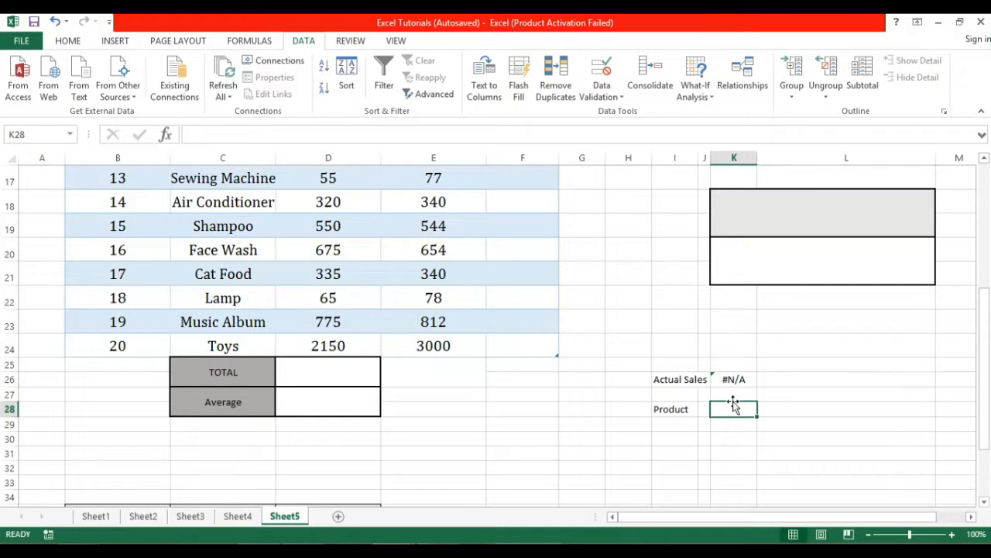
{"action": "left_click", "coordinate": [675, 380]}
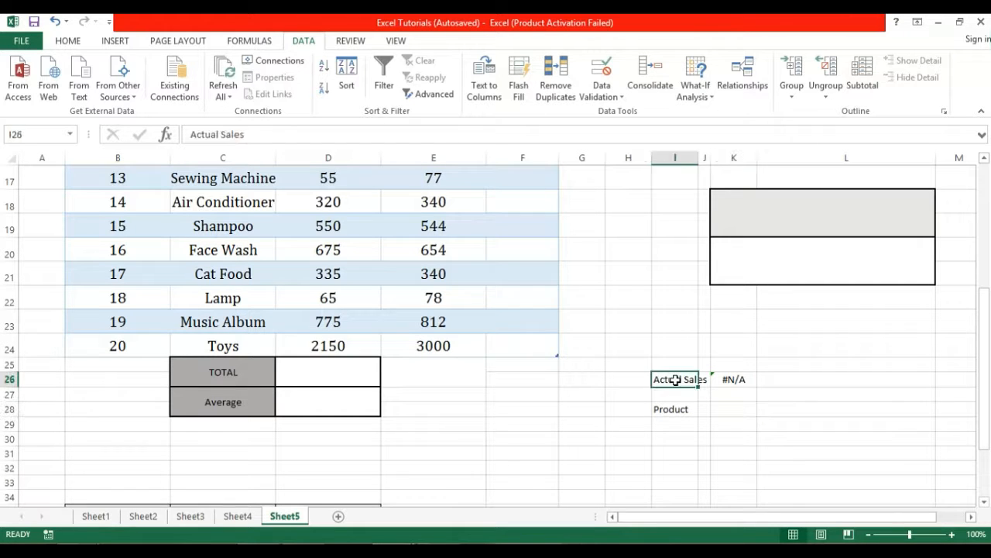
{"action": "left_click", "coordinate": [68, 41]}
{"action": "left_click", "coordinate": [124, 88]}
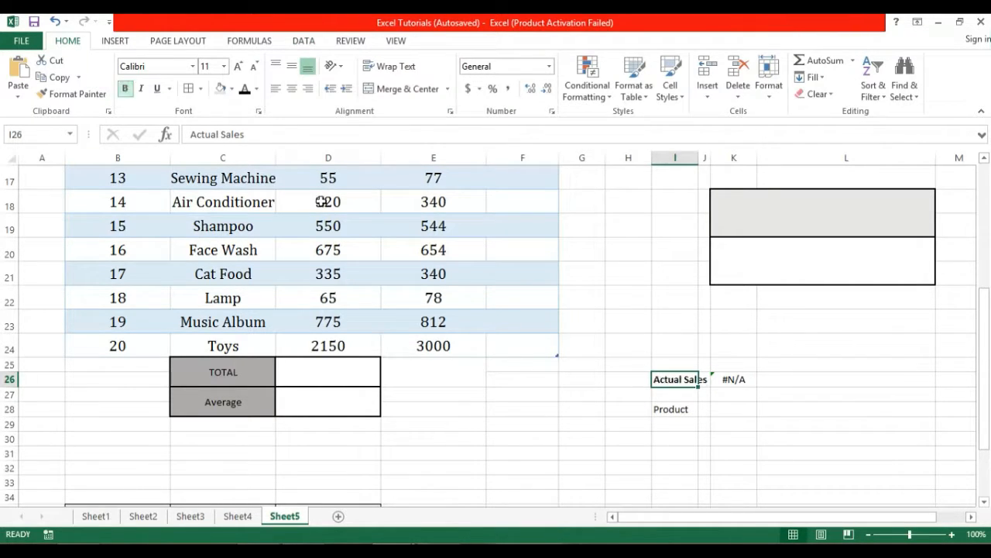
{"action": "left_click", "coordinate": [688, 411]}
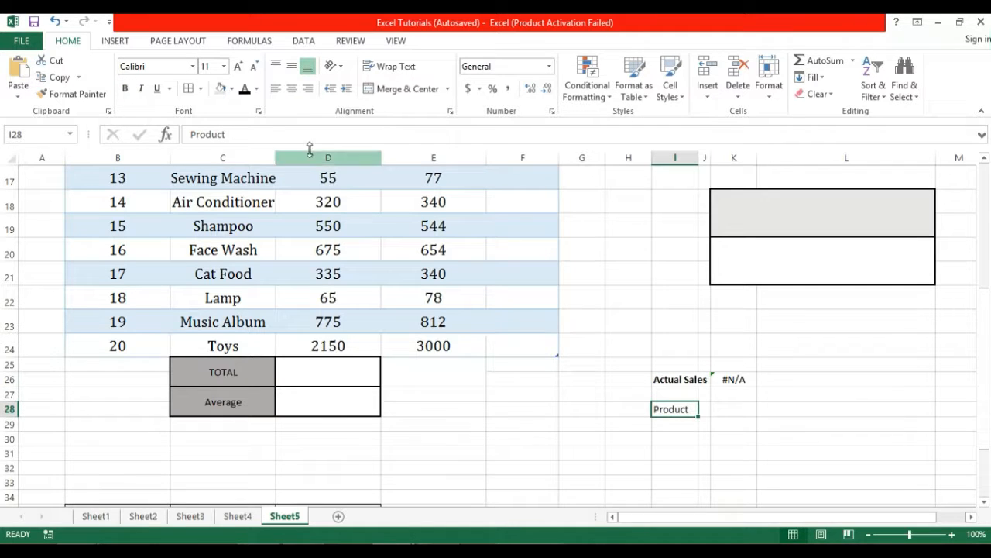
{"action": "left_click", "coordinate": [124, 88]}
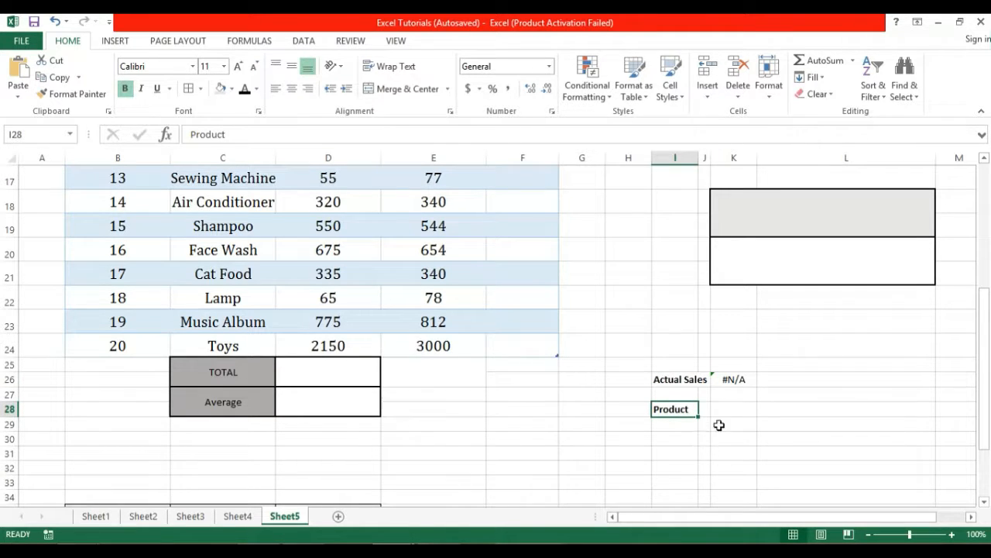
{"action": "left_click", "coordinate": [730, 413]}
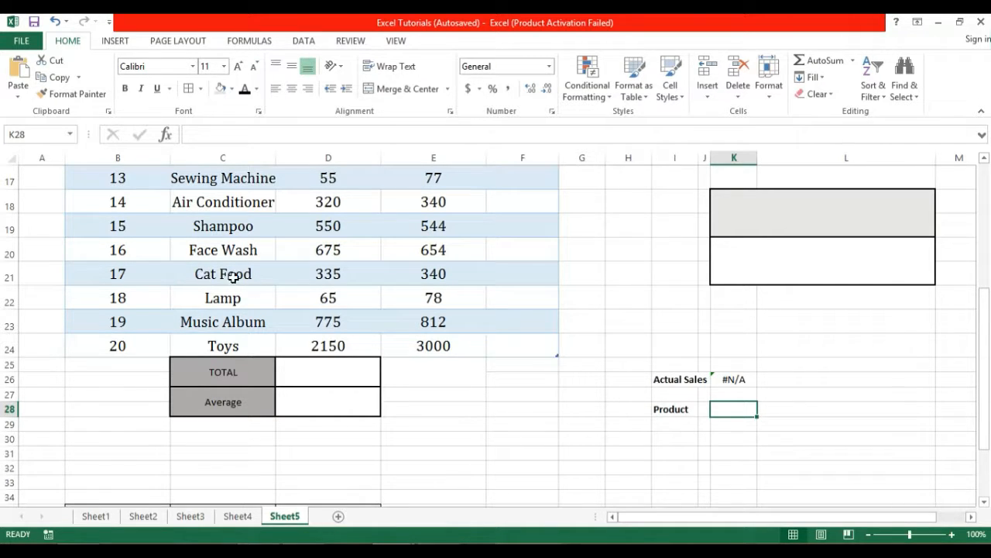
Enter Cat Food in K28, correcting the Car Food typo, and check K26 returns 340.
{"action": "type", "text": "Car"}
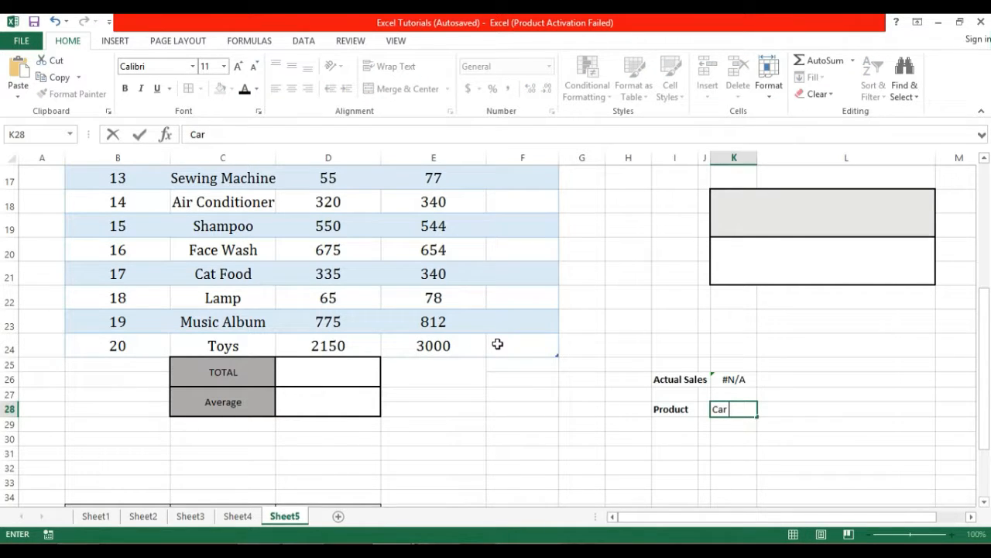
{"action": "type", "text": " Food"}
{"action": "key", "text": "Return"}
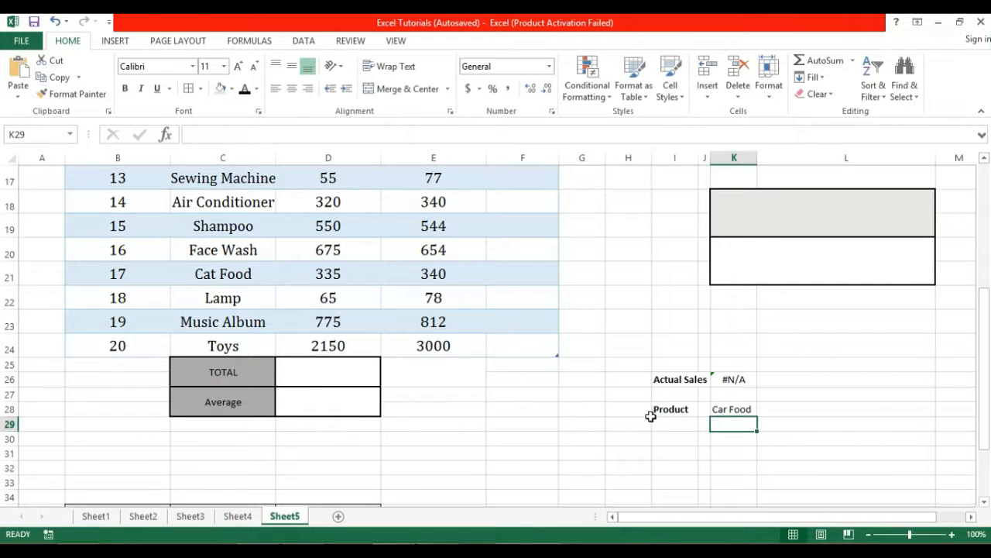
{"action": "left_click", "coordinate": [752, 400]}
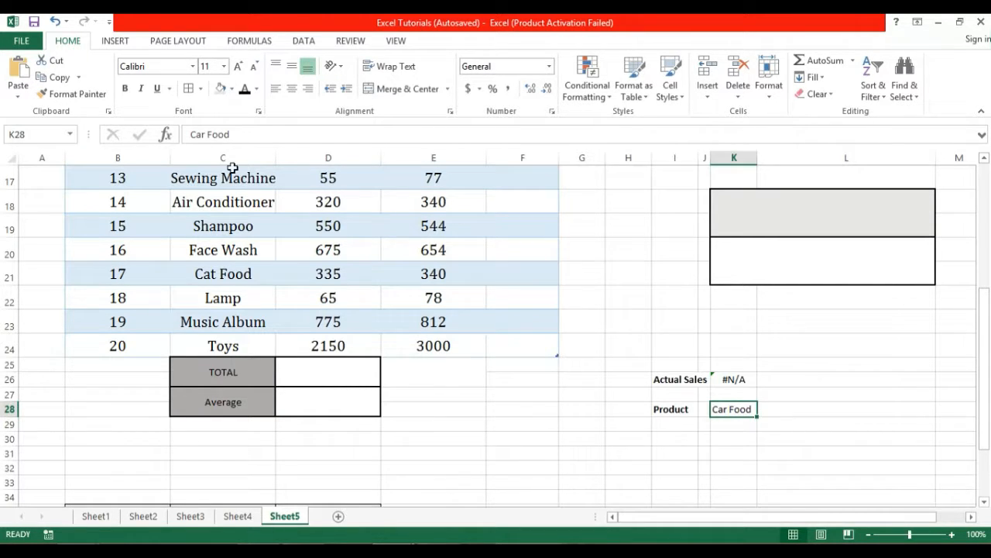
{"action": "left_click", "coordinate": [206, 134]}
{"action": "key", "text": "BackSpace"}
{"action": "type", "text": "t"}
{"action": "key", "text": "Return"}
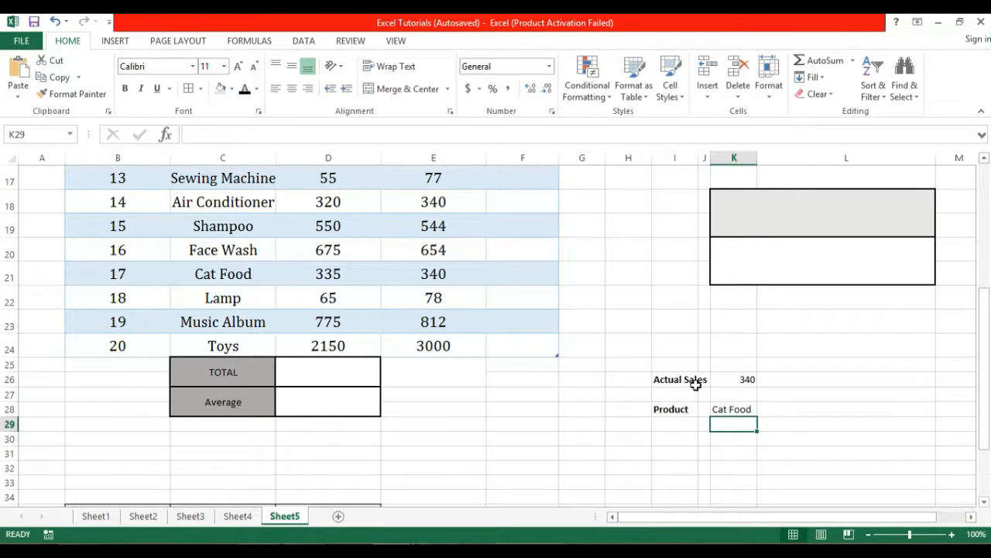
{"action": "left_click", "coordinate": [748, 379]}
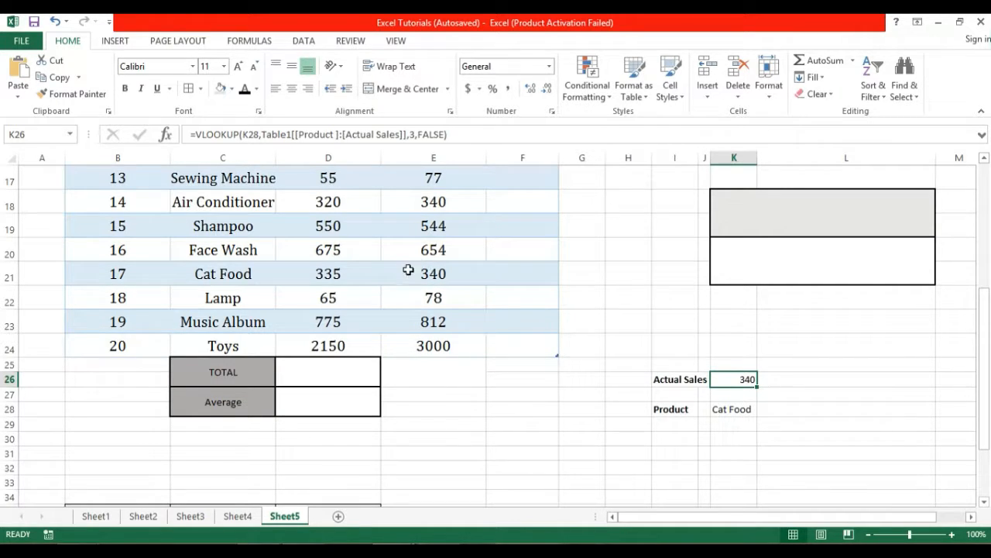
{"action": "left_click", "coordinate": [739, 423]}
{"action": "left_click", "coordinate": [742, 376]}
Change the K28 product to Toys and confirm K26 matches its 3000 actual sales.
{"action": "left_click", "coordinate": [733, 409]}
{"action": "type", "text": "Toys"}
{"action": "key", "text": "Return"}
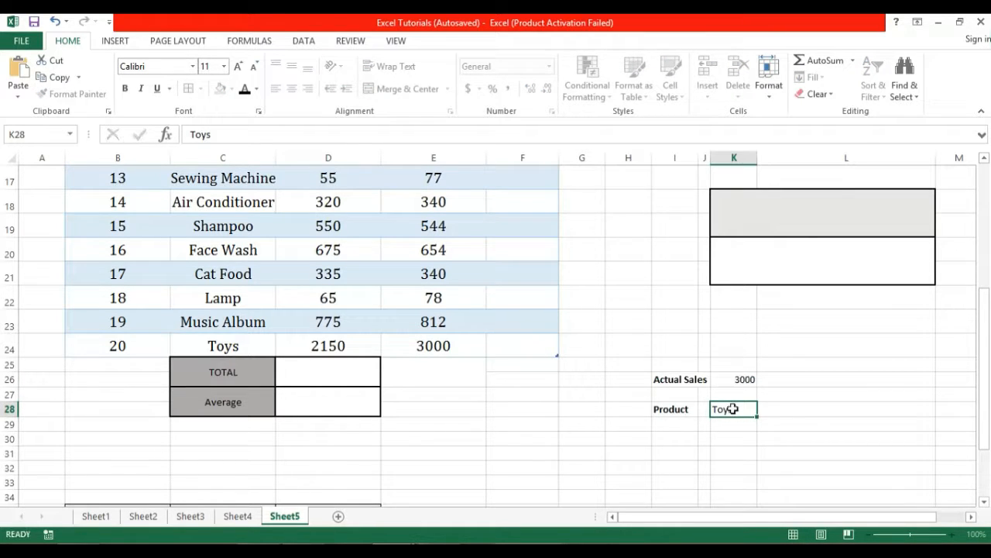
{"action": "left_click", "coordinate": [427, 345]}
{"action": "left_click_drag", "start_coordinate": [681, 377], "coordinate": [732, 413]}
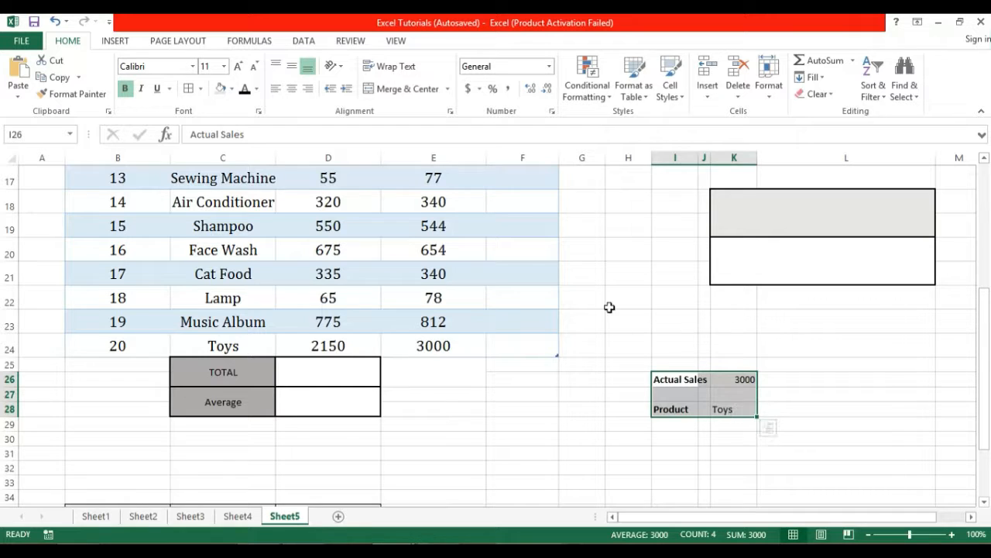
Undo the column J change and clear the contents of the lookup label and result cells.
{"action": "key", "text": "ctrl+z"}
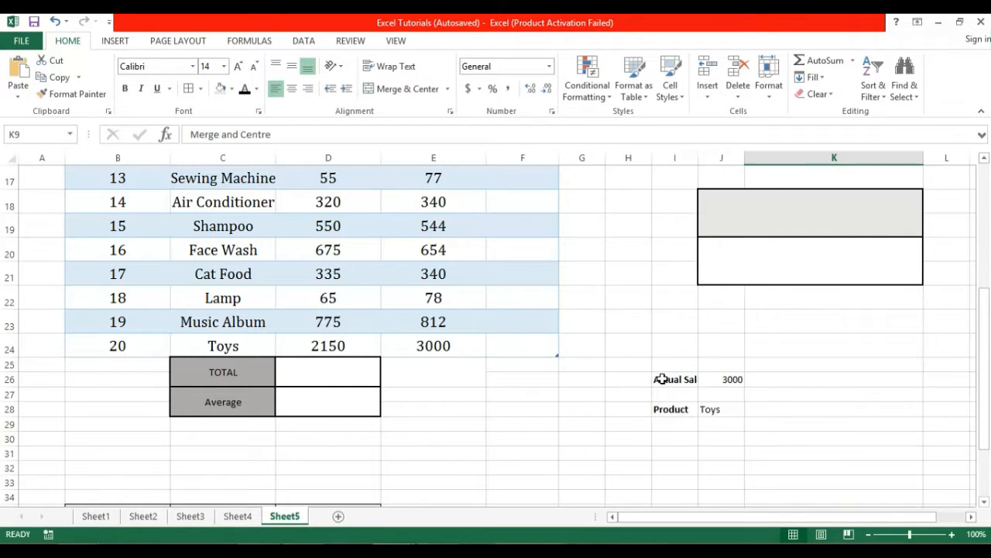
{"action": "left_click_drag", "start_coordinate": [661, 379], "coordinate": [713, 405]}
{"action": "right_click", "coordinate": [713, 406]}
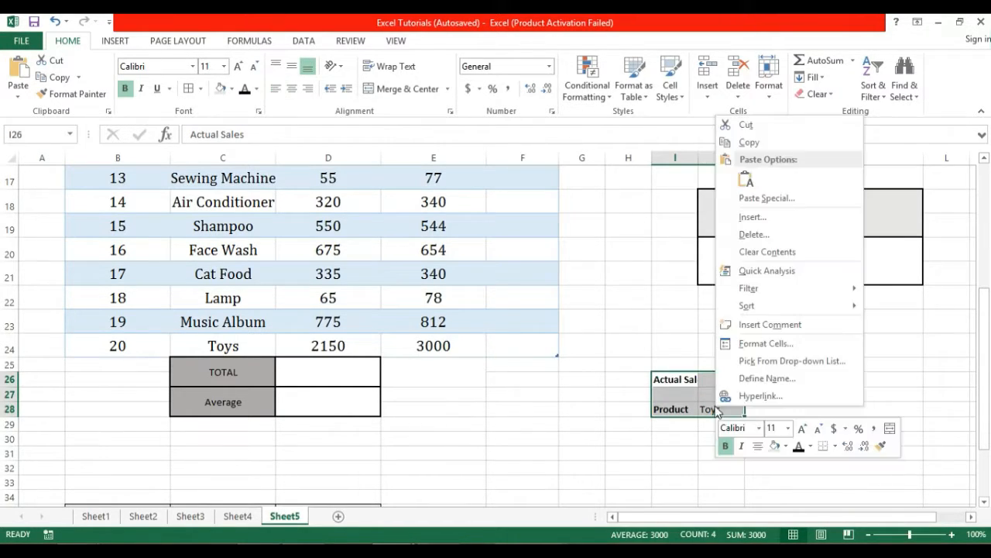
{"action": "left_click", "coordinate": [767, 252]}
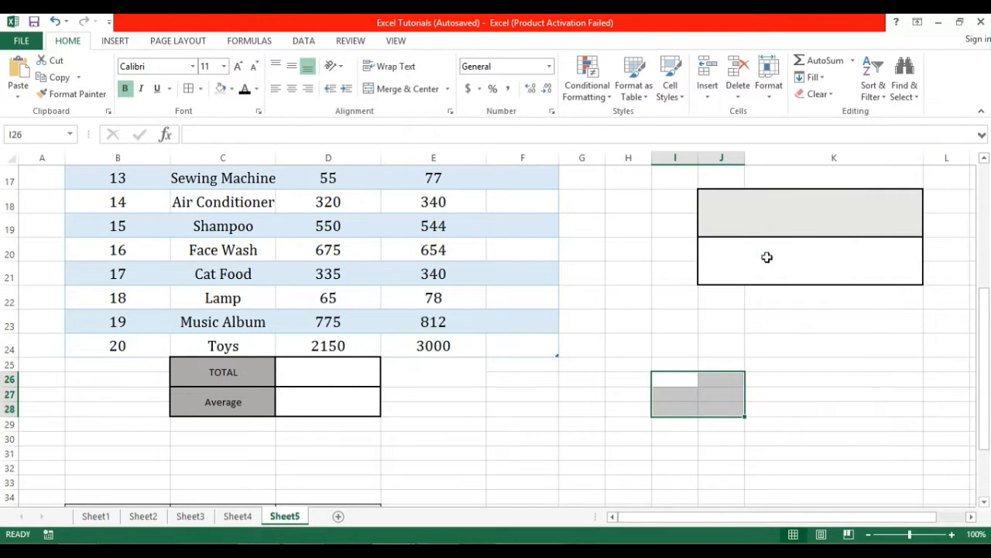
Check the Vlookup and Sum function entries, then select the value cell beside TOTAL.
{"action": "left_click_drag", "start_coordinate": [985, 310], "coordinate": [988, 186]}
{"action": "left_click", "coordinate": [784, 261]}
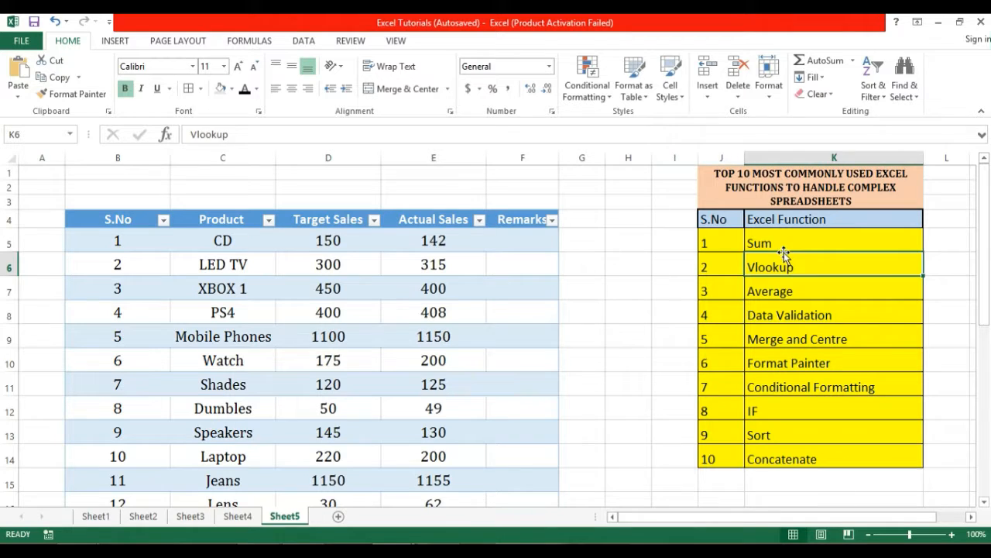
{"action": "left_click", "coordinate": [783, 244]}
{"action": "left_click_drag", "start_coordinate": [982, 210], "coordinate": [981, 344]}
{"action": "scroll", "coordinate": [416, 339], "scroll_direction": "down", "scroll_amount": 1}
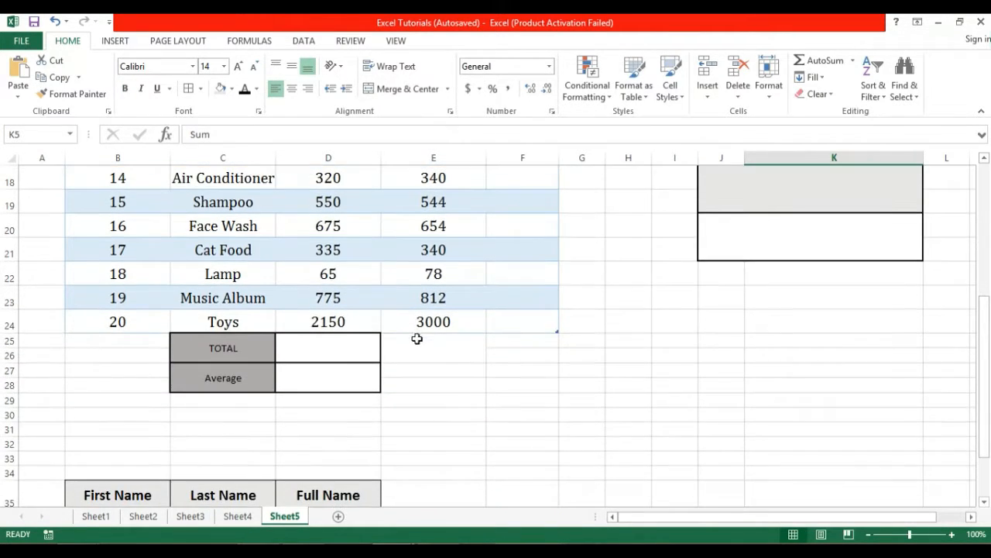
{"action": "left_click", "coordinate": [327, 348]}
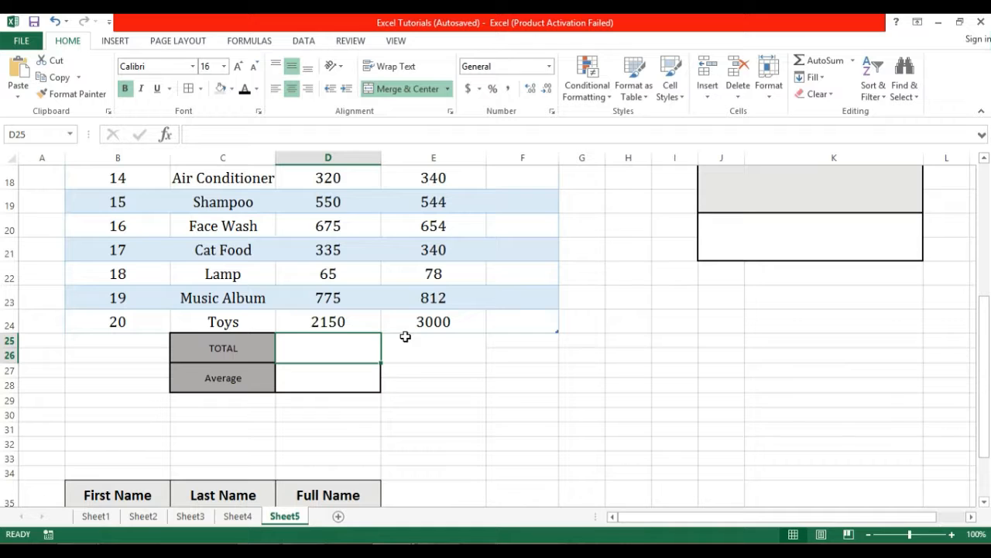
Enter =SUM(Table1[Actual Sales]) in the TOTAL cell D25, giving 10181, and check it.
{"action": "type", "text": "=sum"}
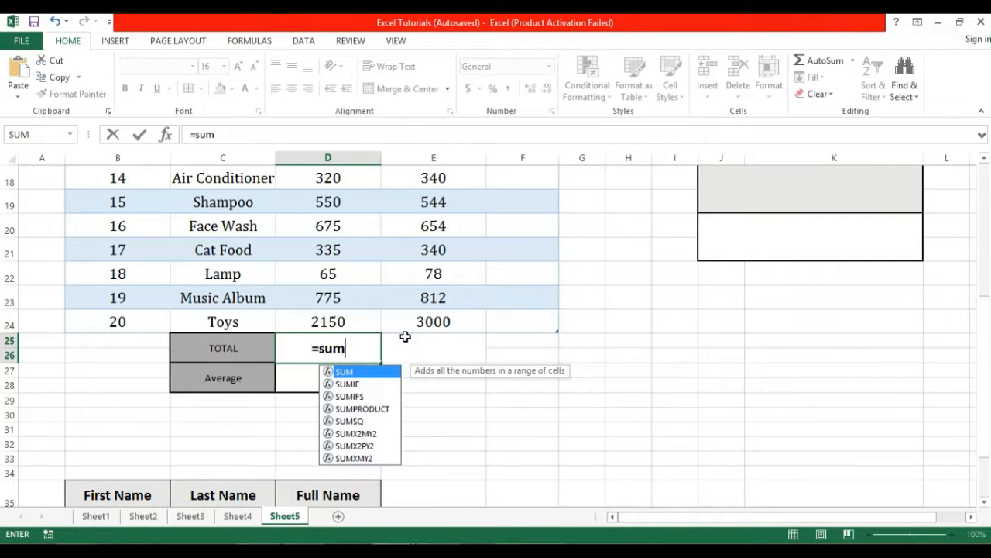
{"action": "type", "text": "("}
{"action": "left_click_drag", "start_coordinate": [987, 343], "coordinate": [988, 221]}
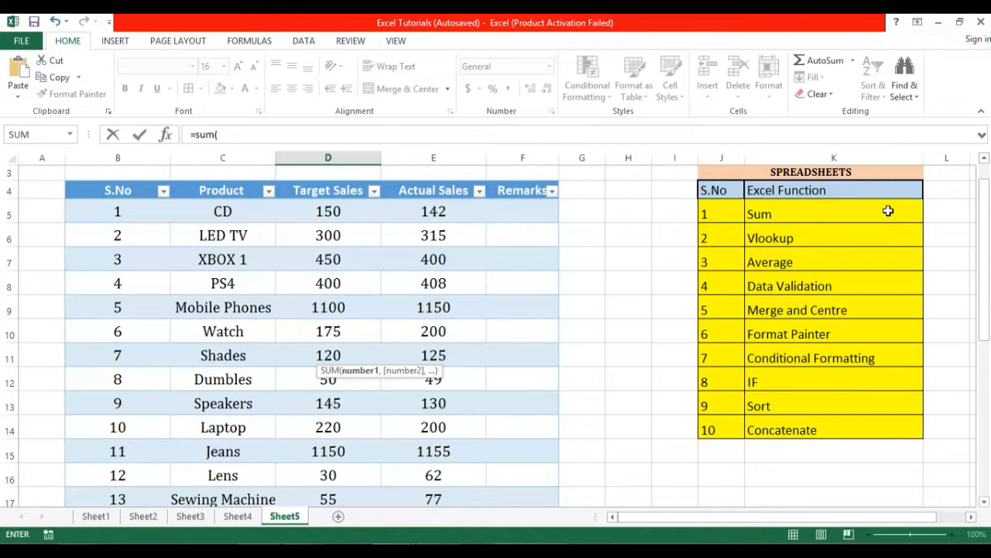
{"action": "left_click_drag", "start_coordinate": [425, 213], "coordinate": [439, 456]}
{"action": "left_click_drag", "start_coordinate": [984, 381], "coordinate": [984, 428]}
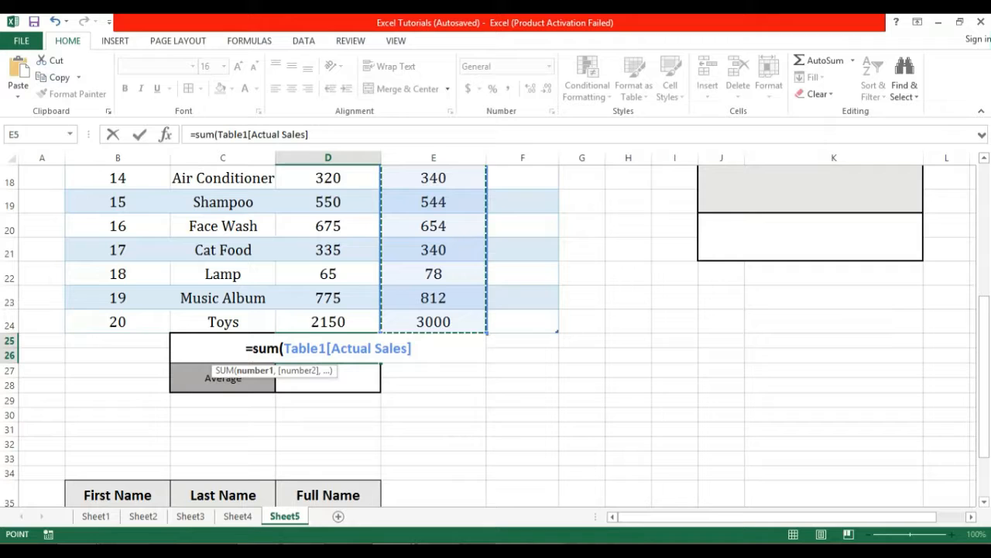
{"action": "key", "text": "Return"}
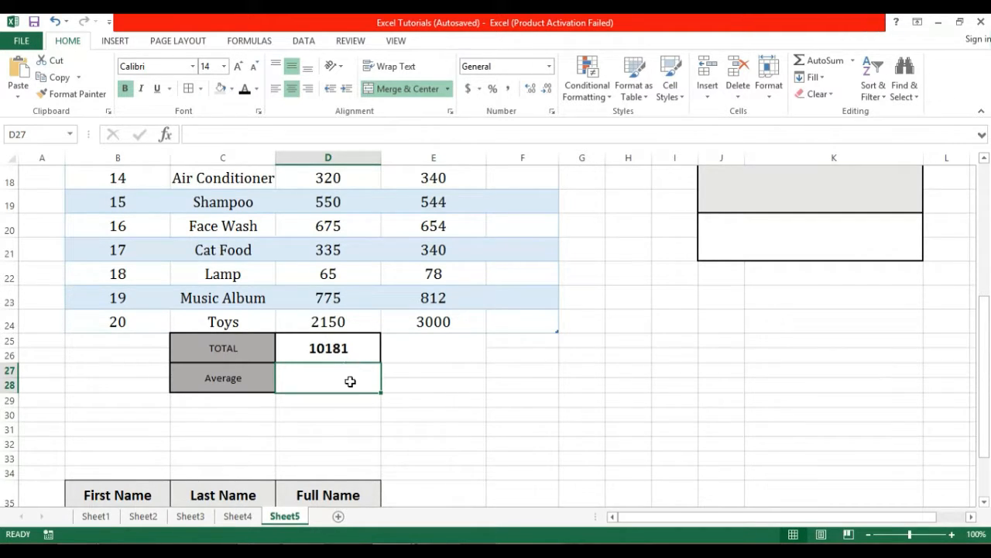
{"action": "left_click", "coordinate": [353, 352]}
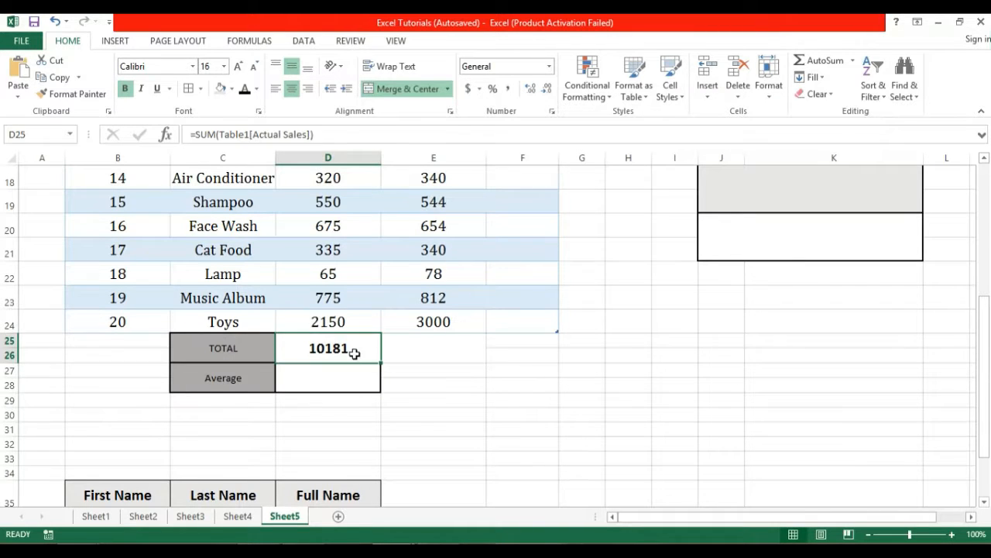
{"action": "left_click", "coordinate": [353, 373]}
{"action": "left_click", "coordinate": [422, 370]}
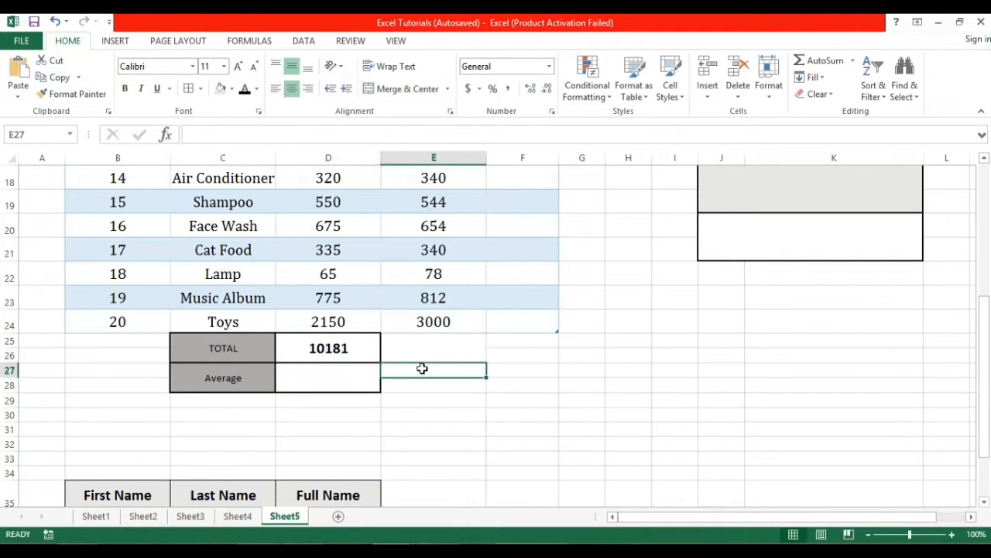
{"action": "left_click", "coordinate": [426, 354]}
{"action": "left_click_drag", "start_coordinate": [426, 354], "coordinate": [497, 380]}
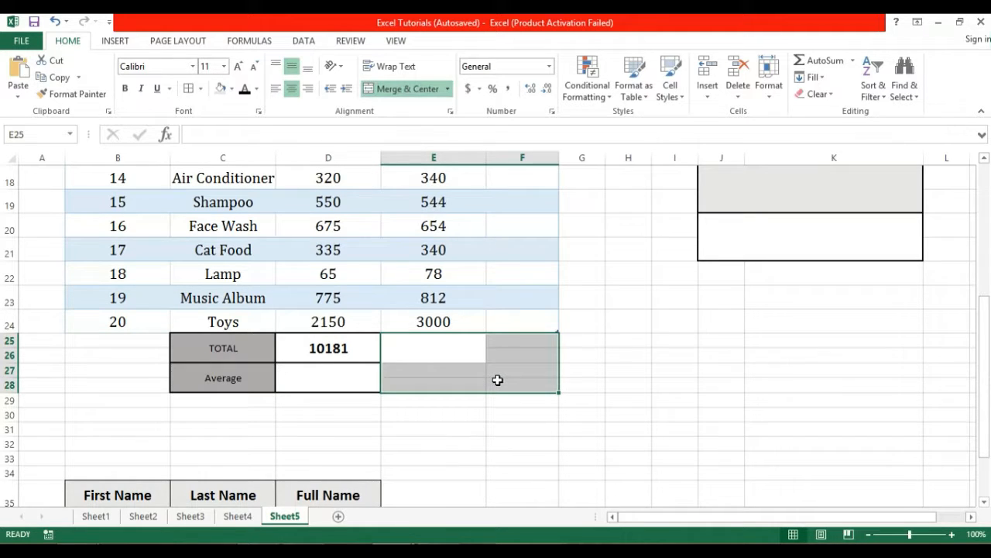
{"action": "left_click_drag", "start_coordinate": [984, 404], "coordinate": [984, 221]}
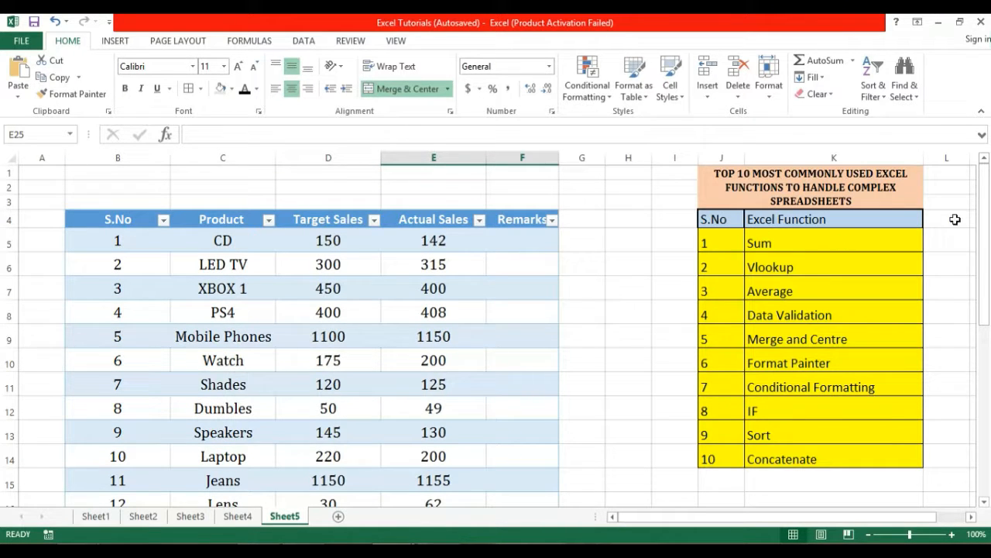
{"action": "mouse_move", "coordinate": [984, 239]}
{"action": "left_mouse_down"}
{"action": "mouse_move", "coordinate": [985, 302]}
{"action": "mouse_move", "coordinate": [986, 229]}
{"action": "left_mouse_up"}
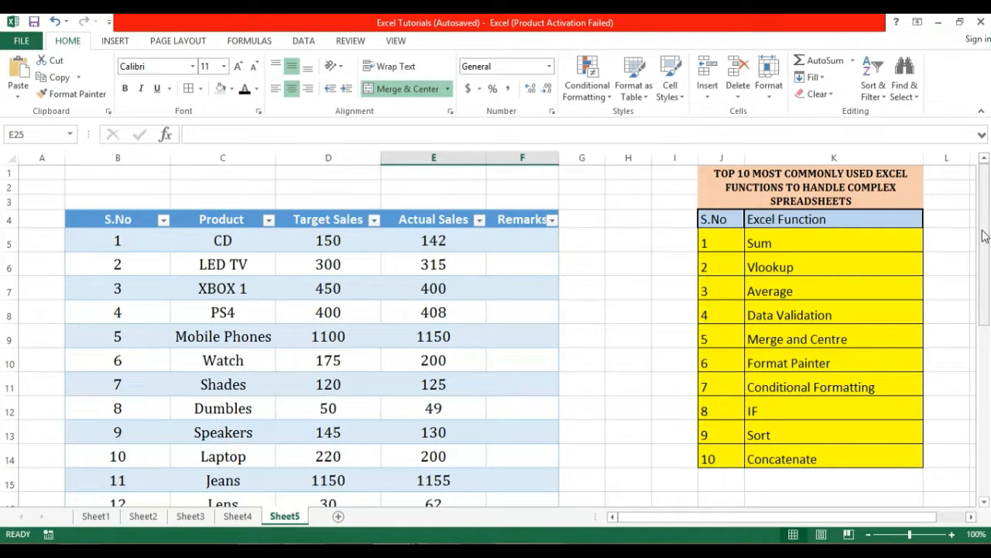
{"action": "left_click_drag", "start_coordinate": [982, 240], "coordinate": [984, 358]}
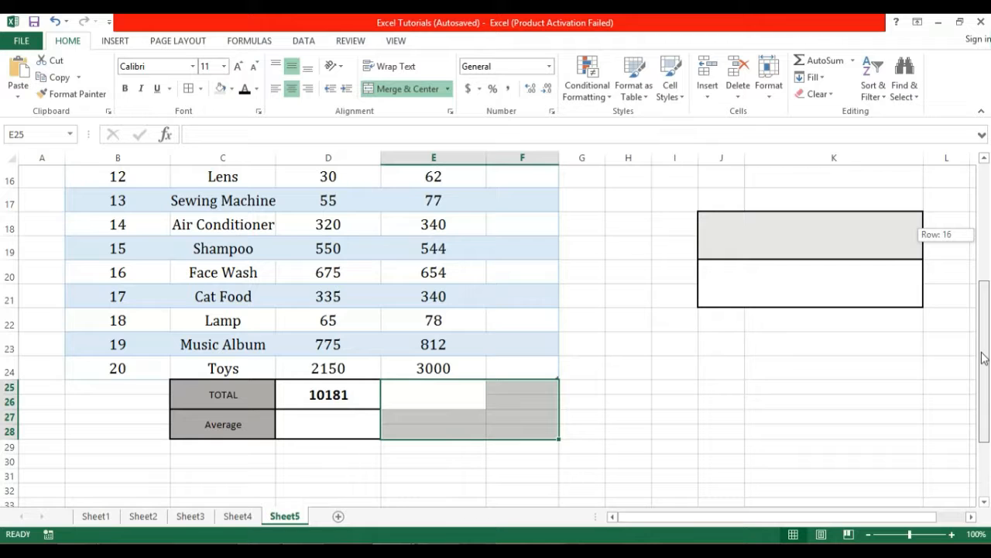
{"action": "left_click_drag", "start_coordinate": [980, 266], "coordinate": [979, 206]}
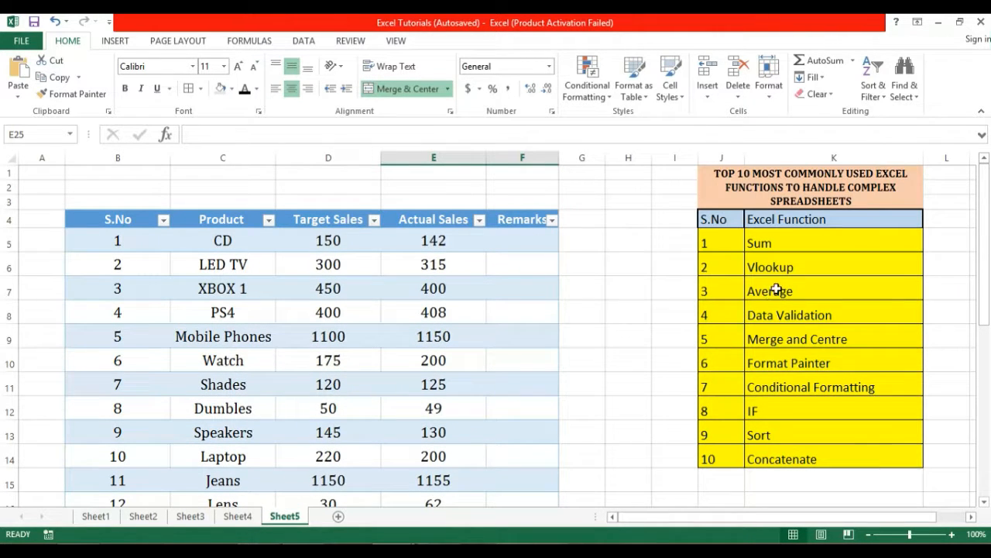
{"action": "left_click_drag", "start_coordinate": [982, 237], "coordinate": [986, 379]}
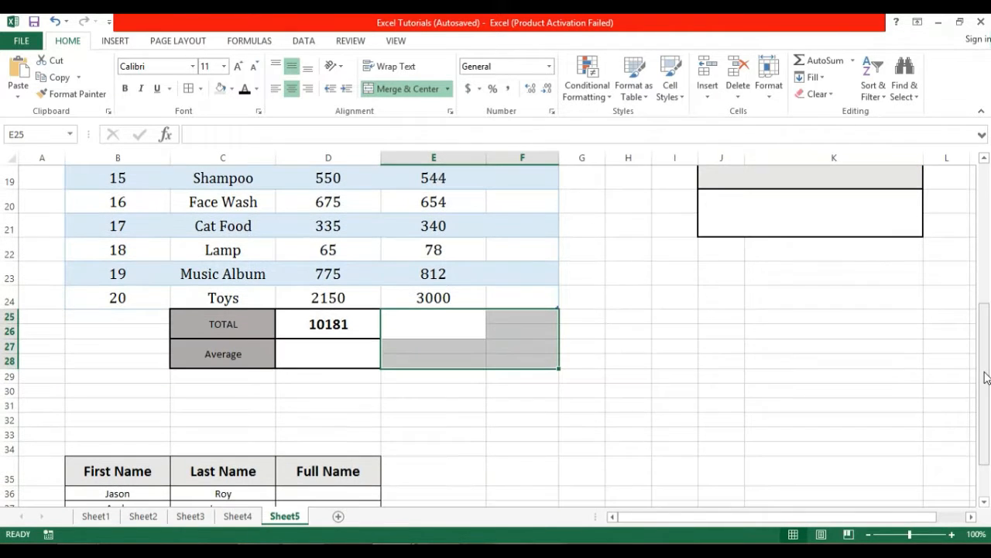
{"action": "left_click", "coordinate": [344, 357]}
Enter =AVERAGE(Table1[Actual Sales]) in D27, giving 509.05, and check the formula.
{"action": "type", "text": "=avera"}
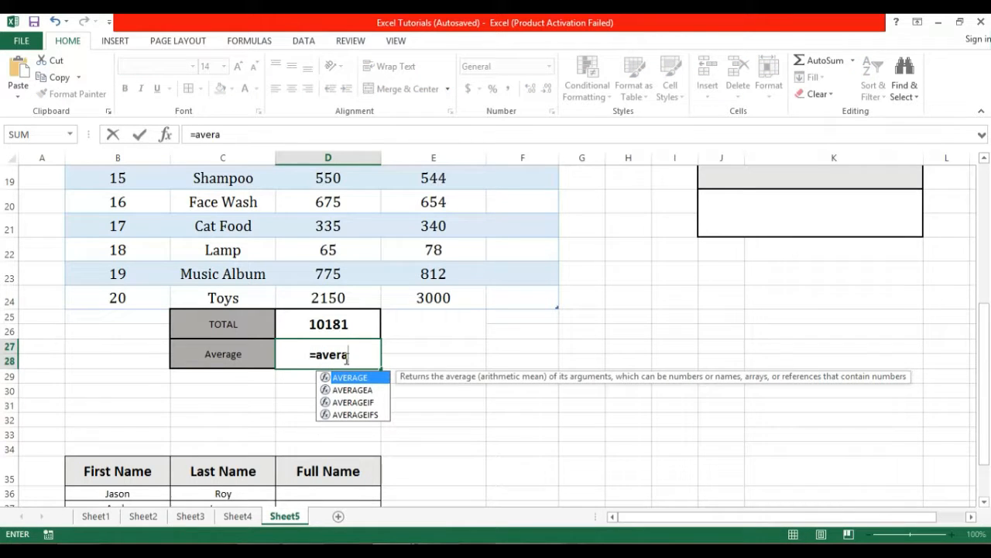
{"action": "type", "text": "ge("}
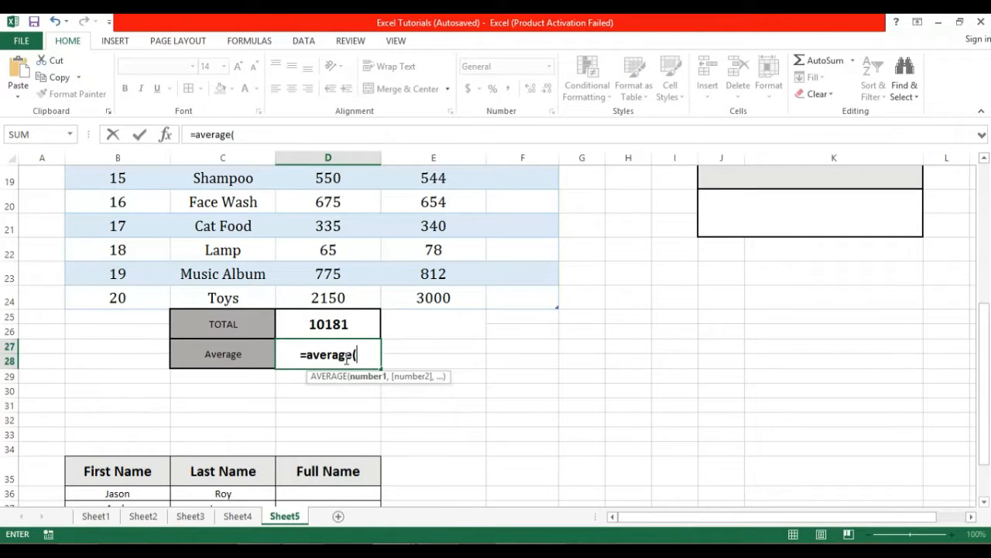
{"action": "left_click_drag", "start_coordinate": [982, 351], "coordinate": [982, 221]}
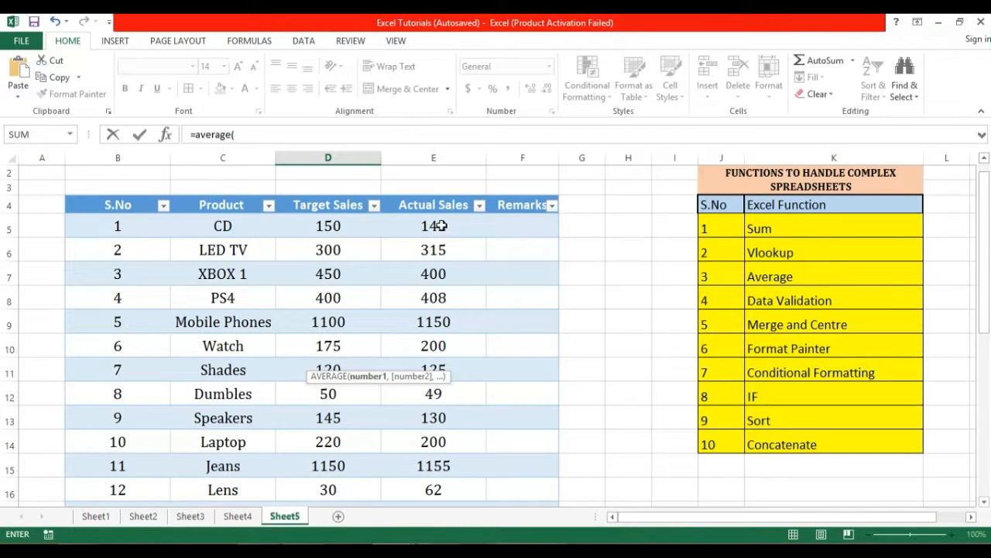
{"action": "left_click_drag", "start_coordinate": [441, 223], "coordinate": [446, 454]}
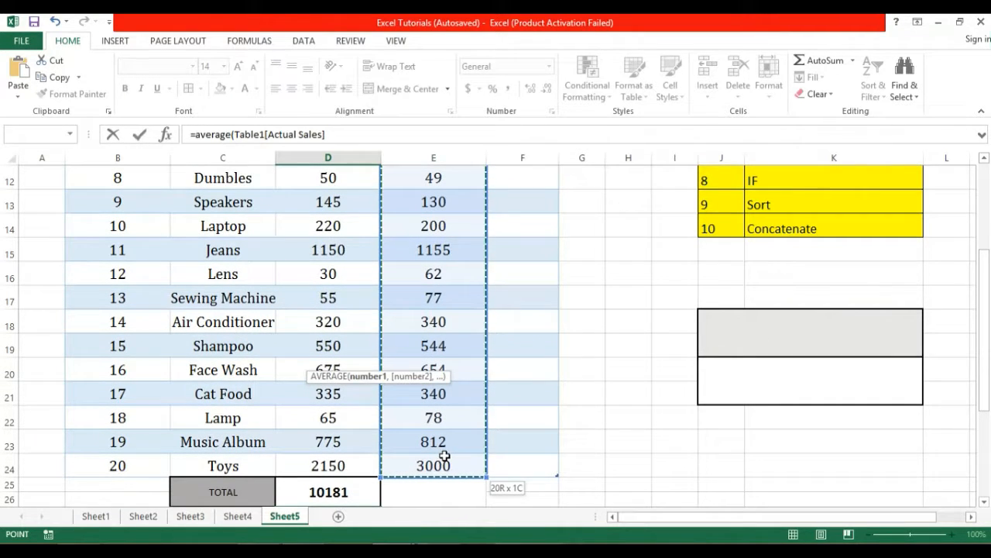
{"action": "key", "text": "Return"}
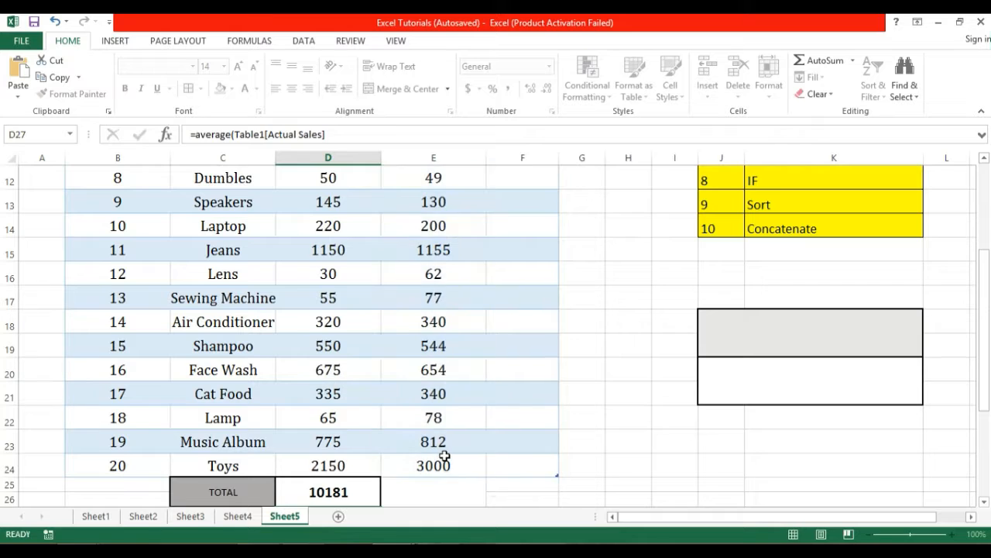
{"action": "left_click", "coordinate": [339, 479]}
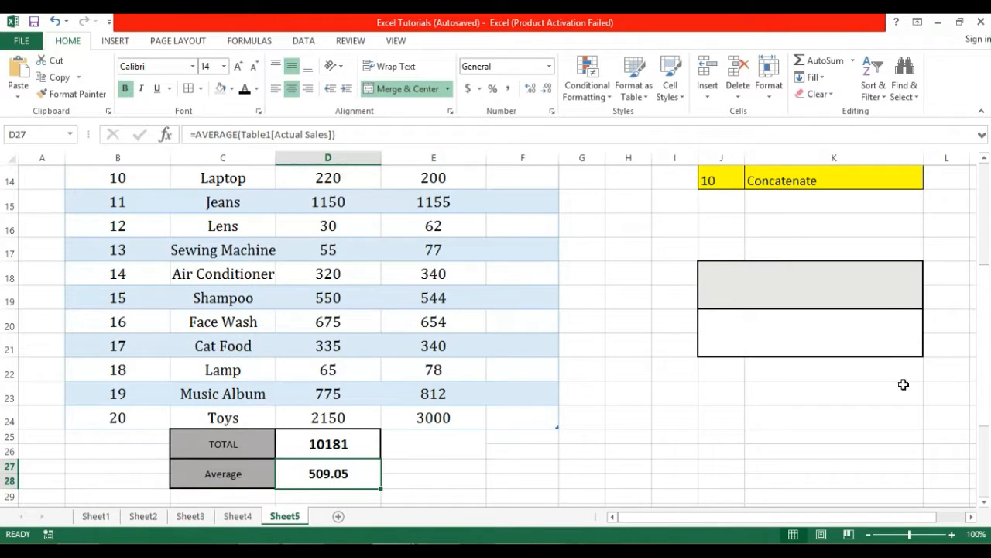
{"action": "left_click_drag", "start_coordinate": [973, 390], "coordinate": [980, 413]}
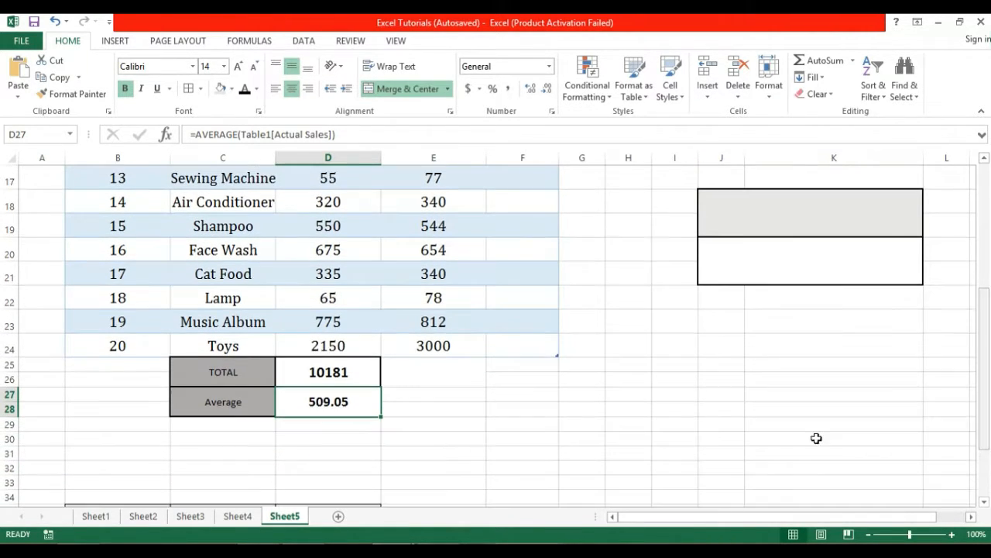
{"action": "left_click", "coordinate": [324, 425]}
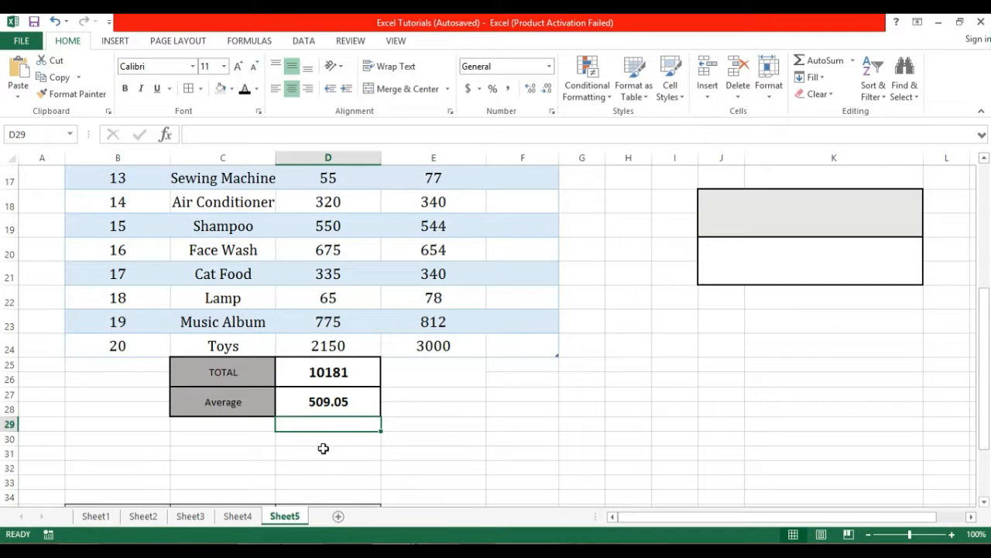
{"action": "left_click", "coordinate": [323, 449]}
{"action": "left_click", "coordinate": [332, 402]}
{"action": "left_click", "coordinate": [491, 380]}
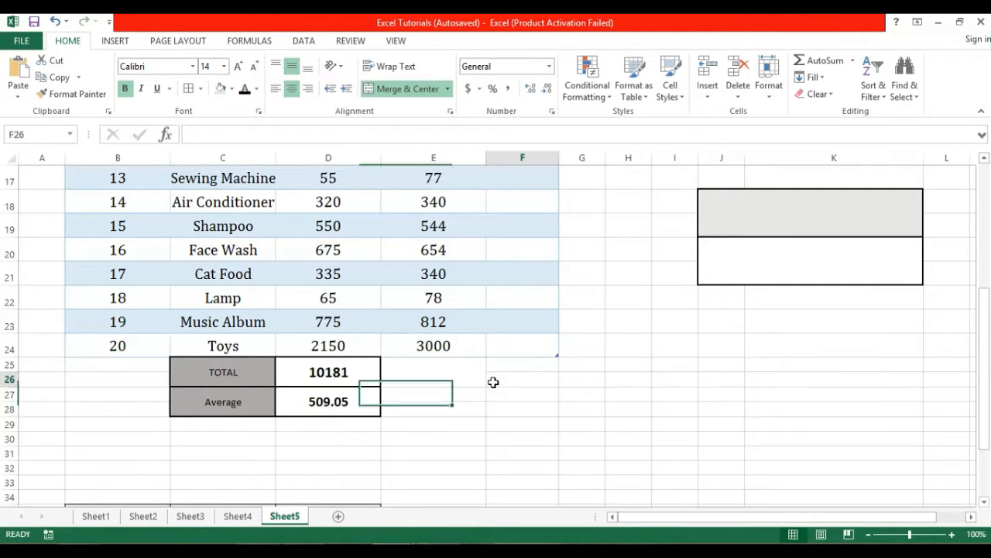
{"action": "left_click_drag", "start_coordinate": [986, 311], "coordinate": [985, 175]}
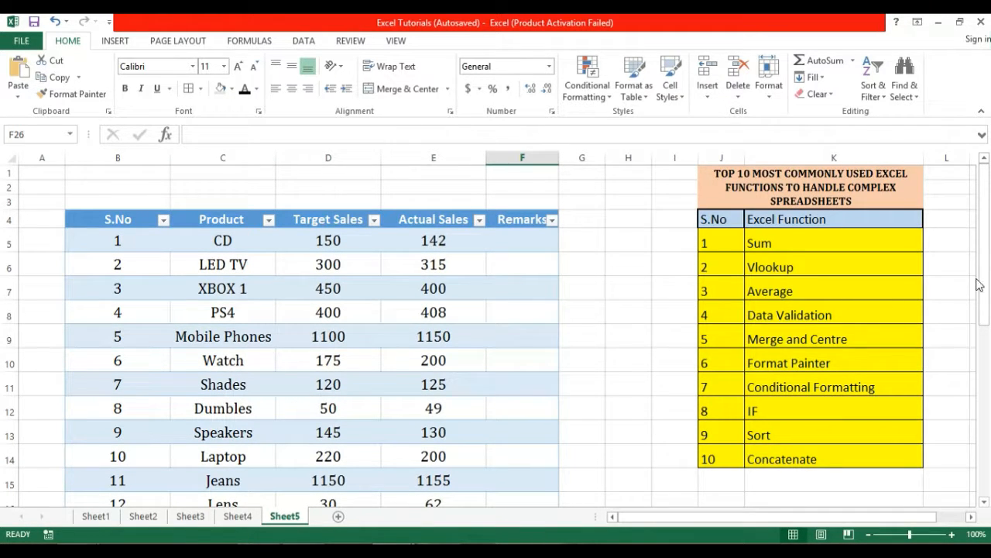
{"action": "left_click_drag", "start_coordinate": [980, 280], "coordinate": [985, 297]}
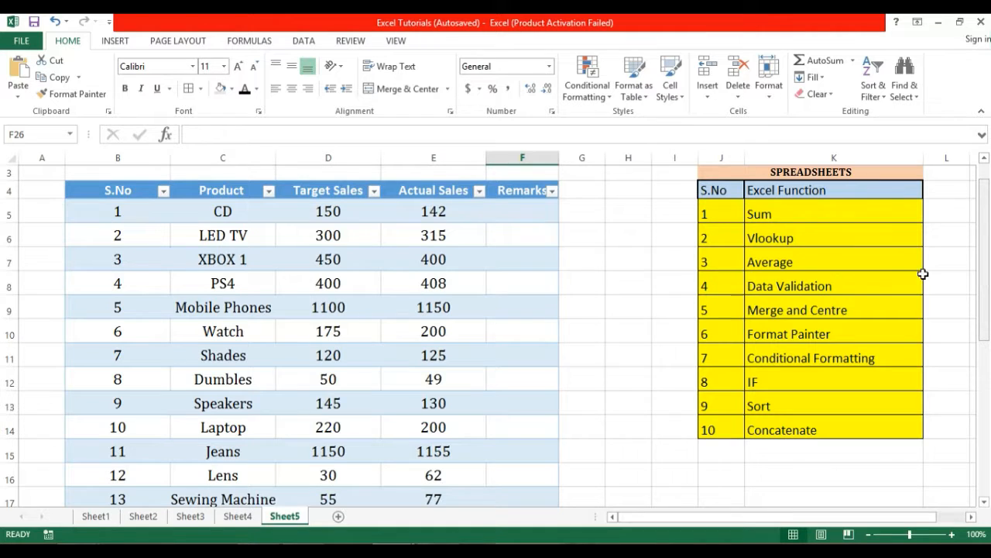
{"action": "left_click", "coordinate": [242, 207]}
{"action": "left_click_drag", "start_coordinate": [236, 250], "coordinate": [237, 258]}
{"action": "left_click_drag", "start_coordinate": [984, 328], "coordinate": [985, 399]}
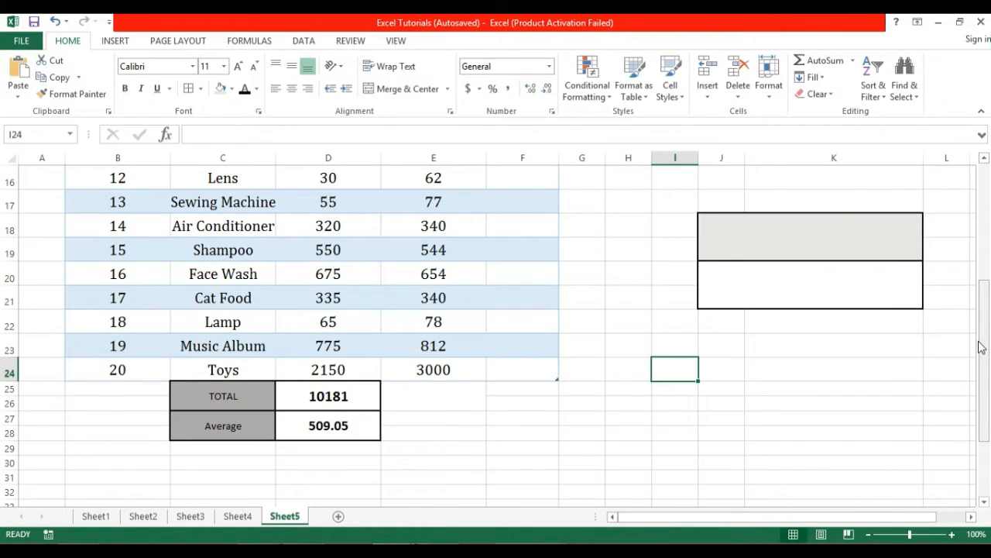
{"action": "left_click_drag", "start_coordinate": [982, 348], "coordinate": [963, 308]}
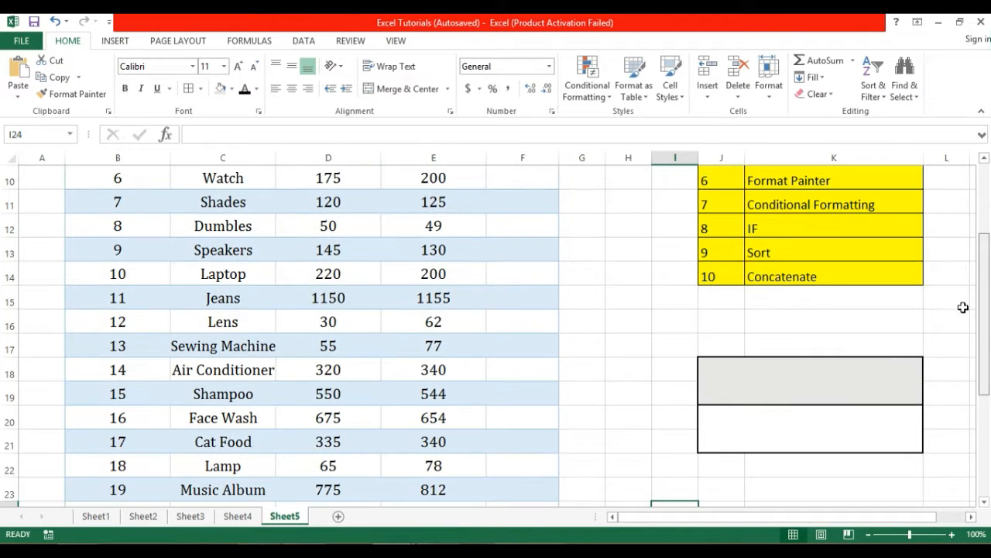
{"action": "left_click", "coordinate": [872, 365]}
{"action": "left_click_drag", "start_coordinate": [985, 335], "coordinate": [987, 325]}
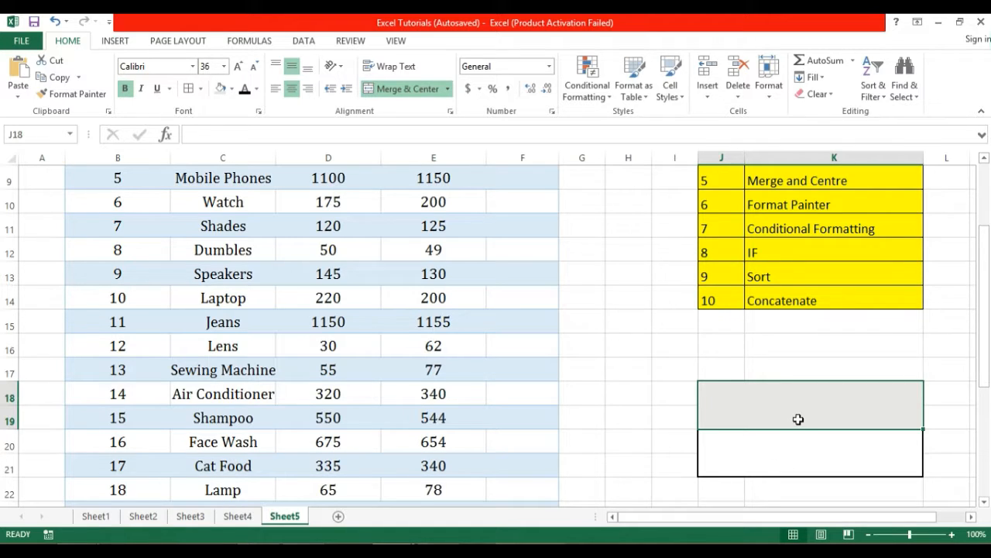
Give J18 List data validation sourced from the product names in $C$5:$C$24.
{"action": "left_click", "coordinate": [301, 43]}
{"action": "left_click", "coordinate": [622, 98]}
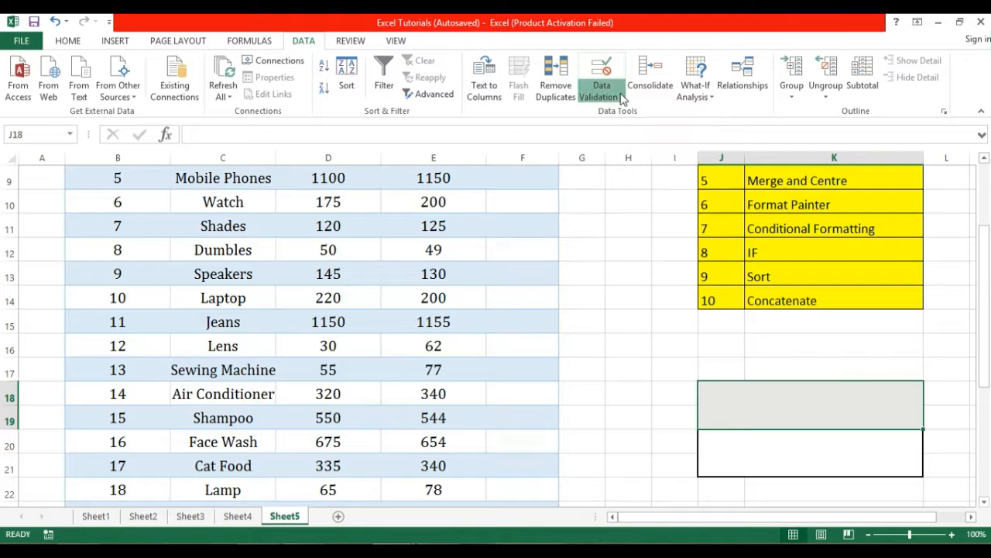
{"action": "left_click", "coordinate": [631, 114]}
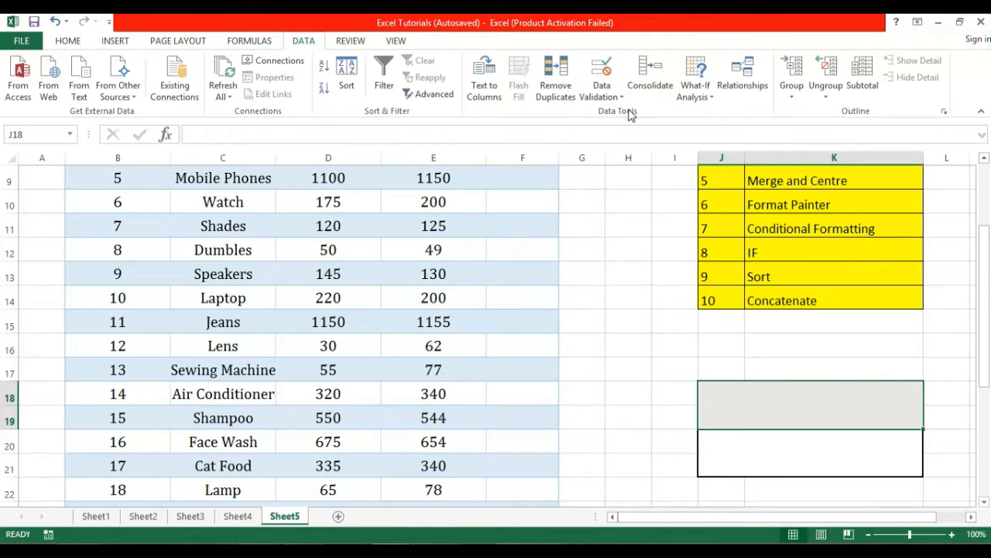
{"action": "left_click_drag", "start_coordinate": [318, 74], "coordinate": [421, 181]}
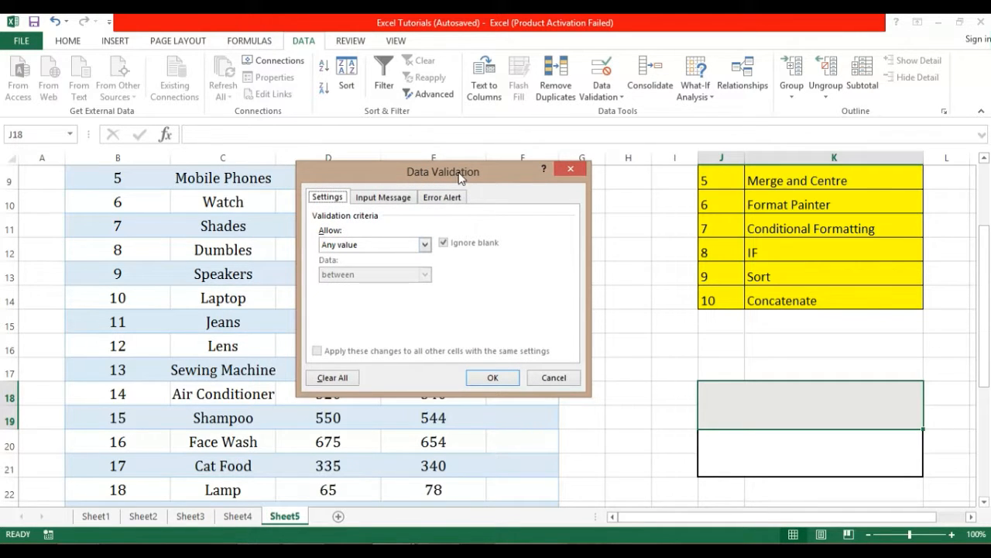
{"action": "left_click_drag", "start_coordinate": [460, 177], "coordinate": [514, 171]}
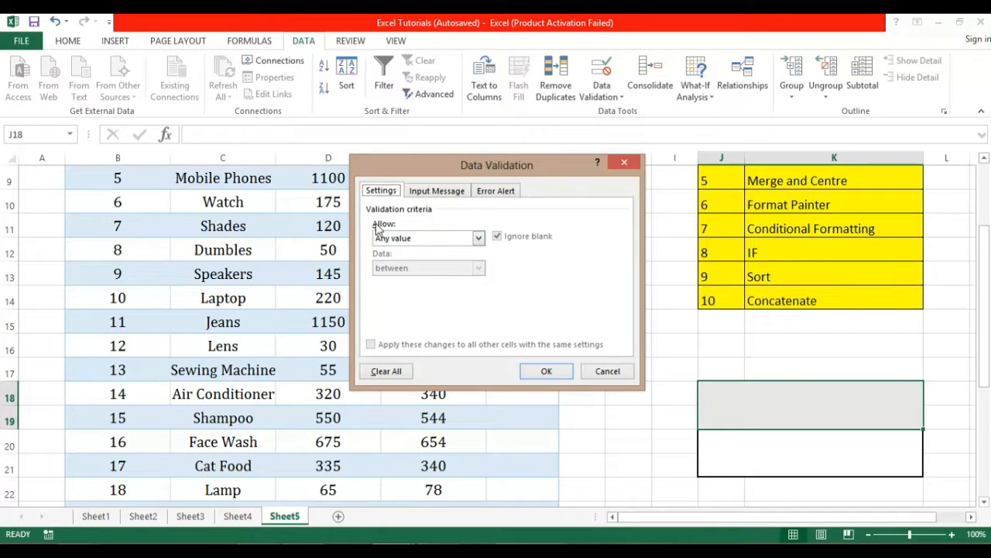
{"action": "left_click", "coordinate": [474, 240]}
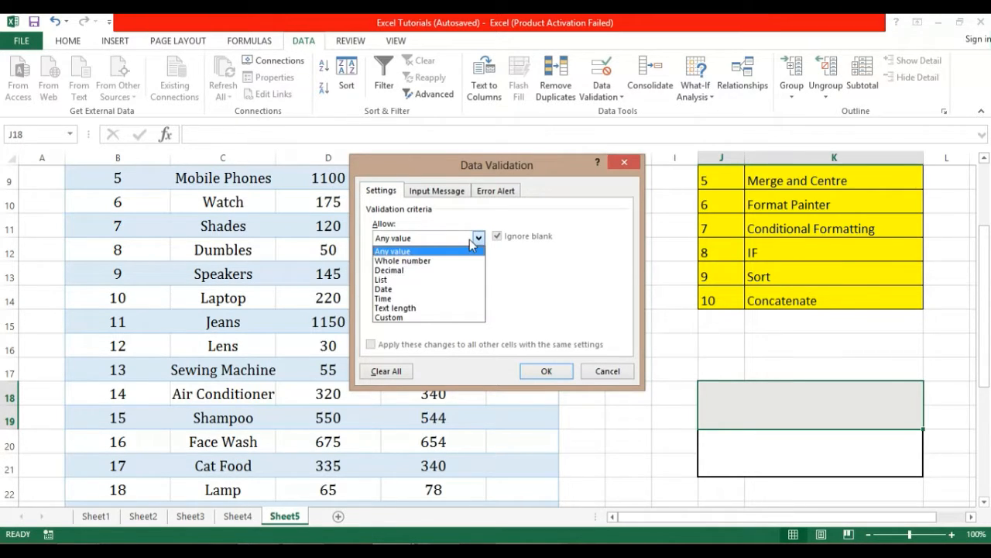
{"action": "left_click", "coordinate": [455, 280]}
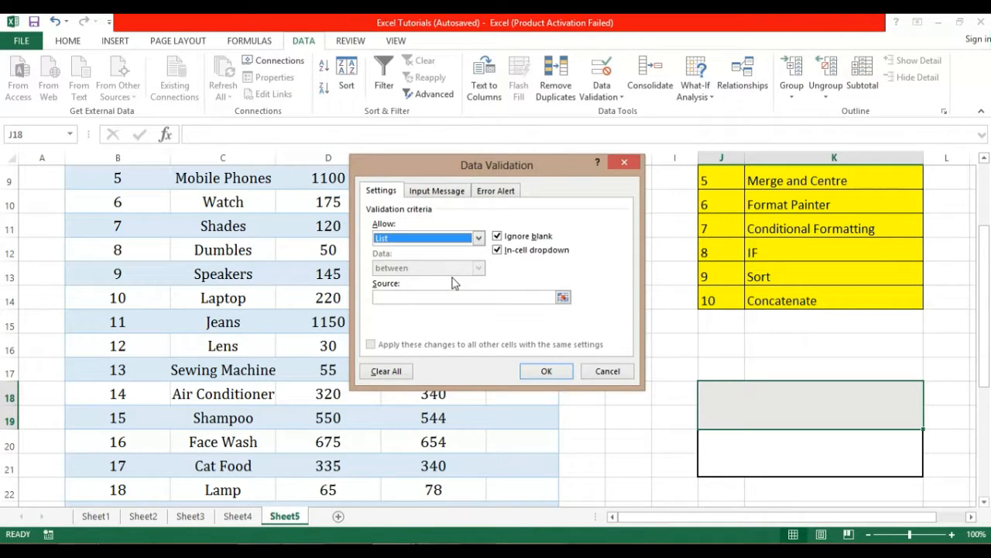
{"action": "left_click", "coordinate": [389, 299]}
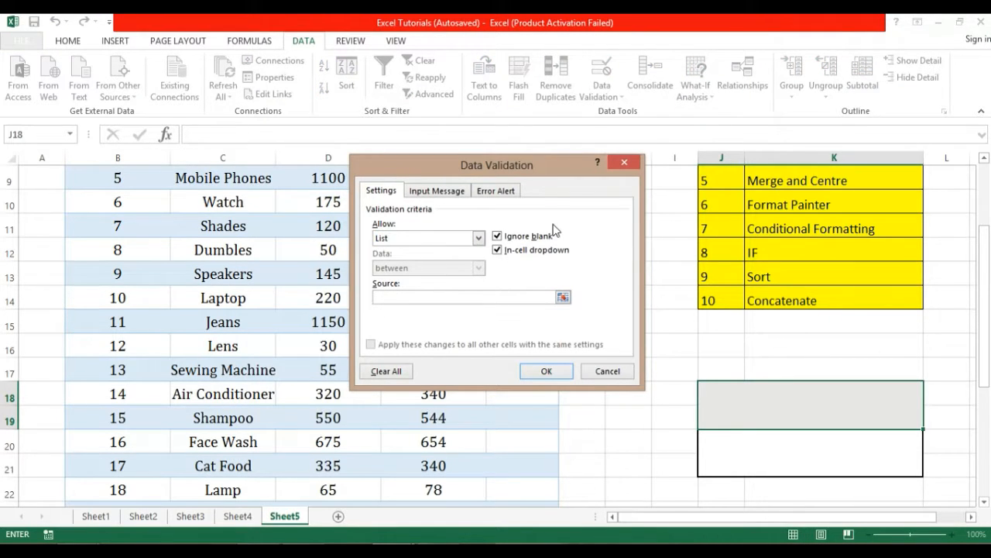
{"action": "left_click_drag", "start_coordinate": [988, 225], "coordinate": [989, 159]}
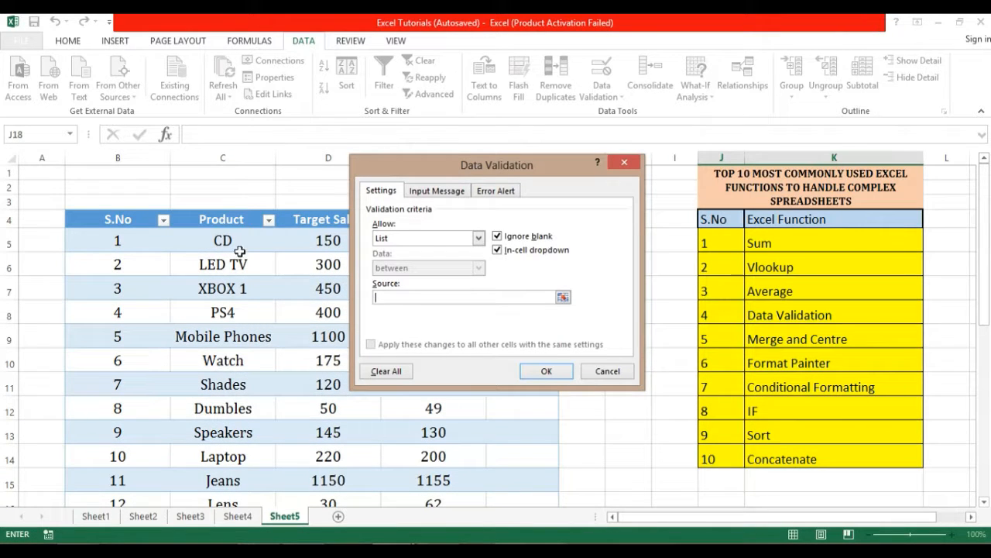
{"action": "left_click_drag", "start_coordinate": [222, 241], "coordinate": [230, 343]}
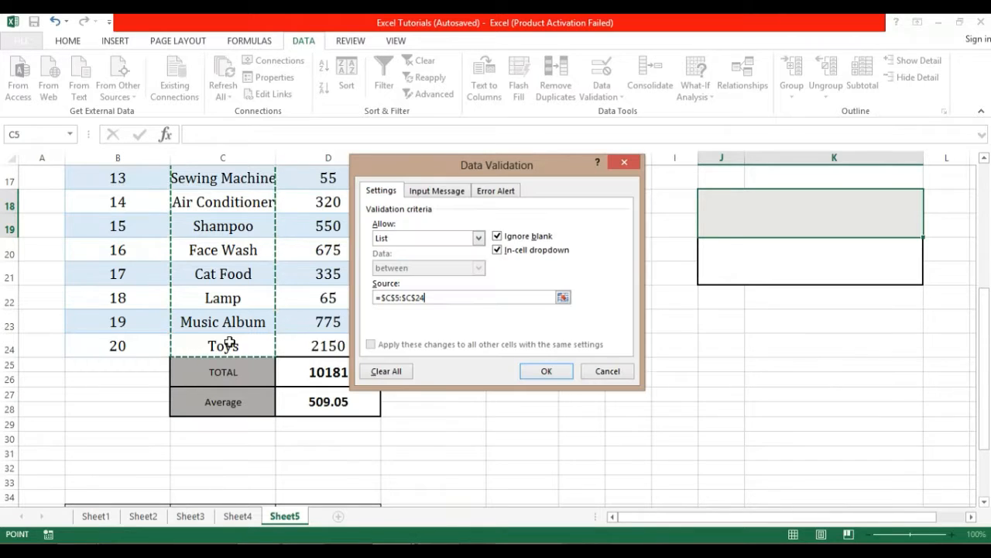
{"action": "left_click", "coordinate": [546, 372]}
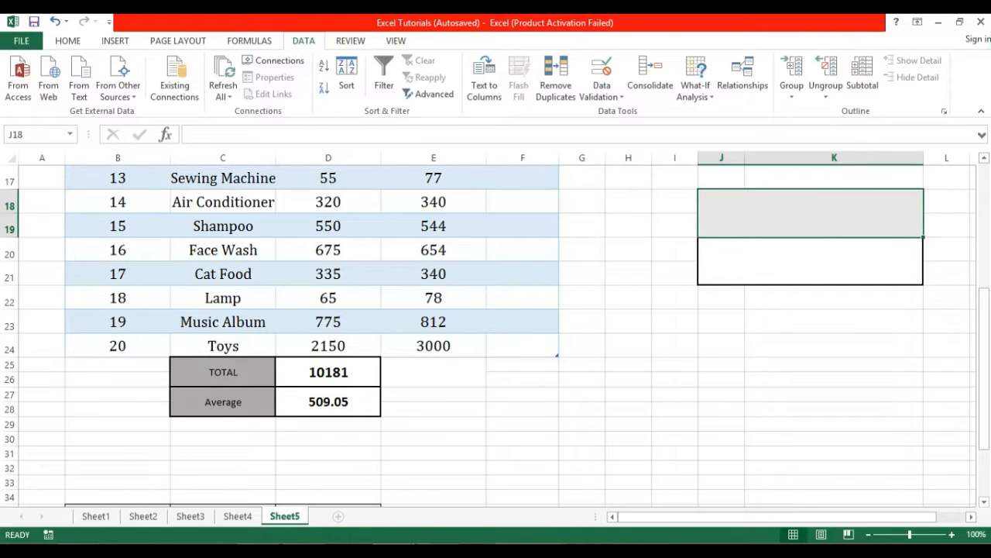
Choose Shampoo from the J18 product dropdown list.
{"action": "left_click_drag", "start_coordinate": [984, 321], "coordinate": [989, 277]}
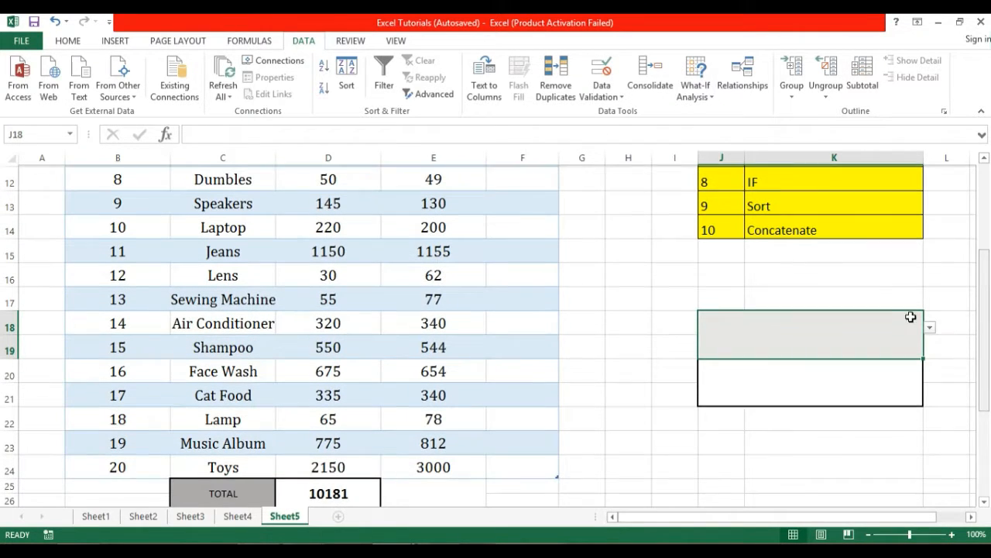
{"action": "left_click", "coordinate": [931, 325]}
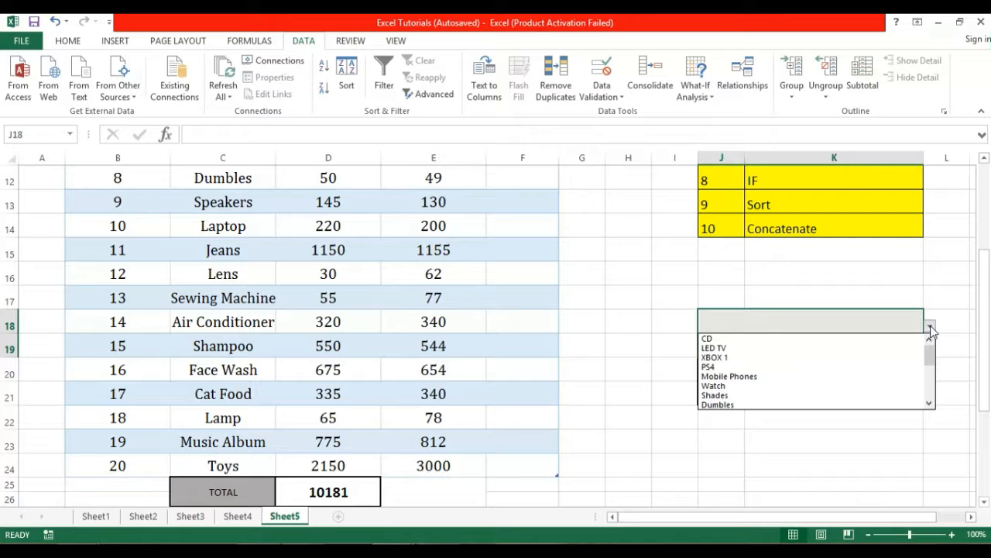
{"action": "mouse_move", "coordinate": [930, 352]}
{"action": "left_mouse_down"}
{"action": "mouse_move", "coordinate": [930, 391]}
{"action": "mouse_move", "coordinate": [931, 349]}
{"action": "left_mouse_up"}
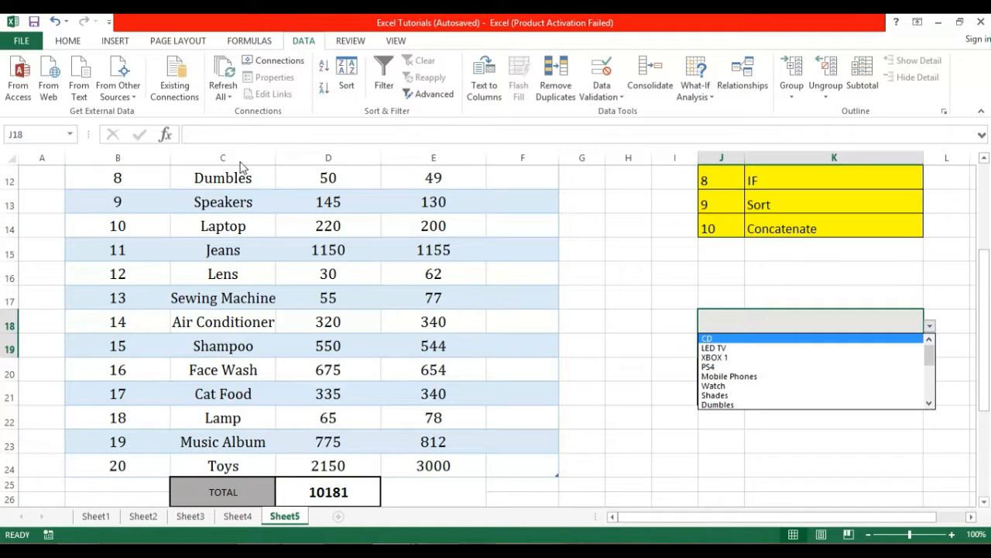
{"action": "left_click", "coordinate": [763, 339]}
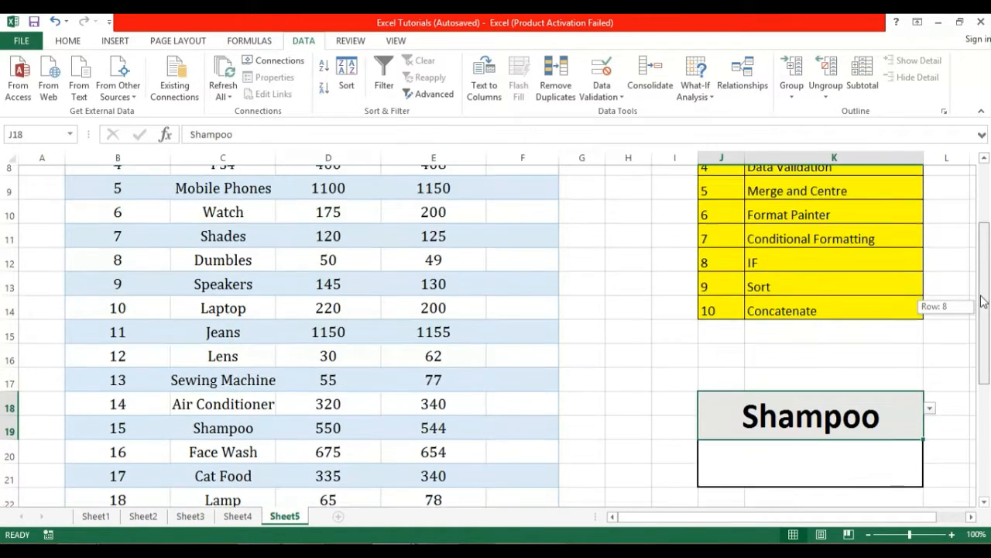
Scroll below the sales table and select empty cells beside the totals.
{"action": "left_click_drag", "start_coordinate": [988, 310], "coordinate": [989, 260]}
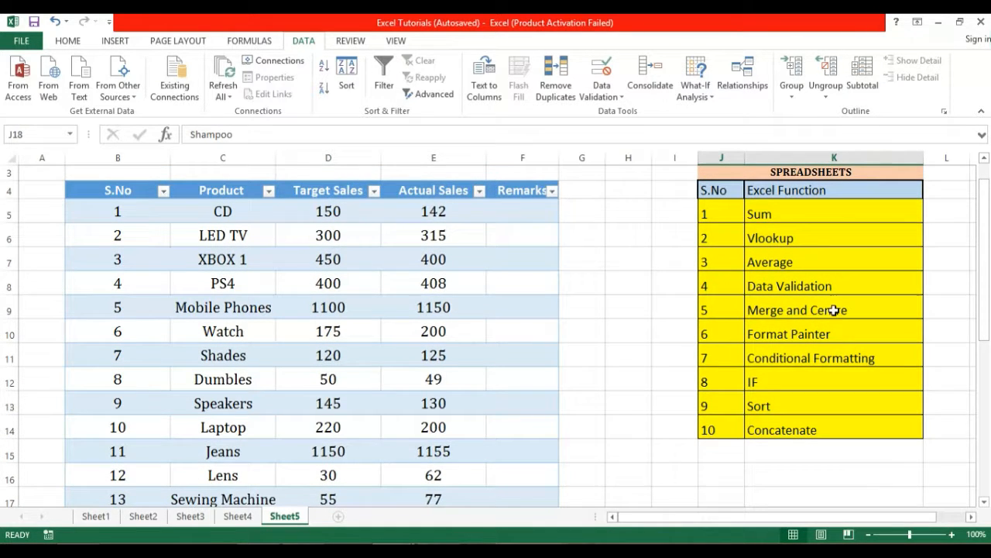
{"action": "left_click_drag", "start_coordinate": [982, 262], "coordinate": [984, 234]}
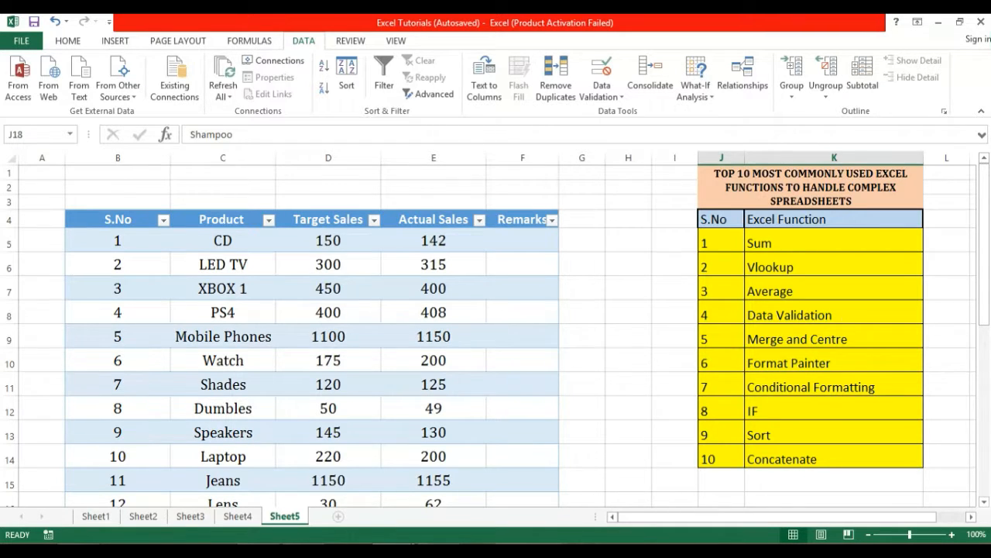
{"action": "scroll", "coordinate": [507, 295], "scroll_direction": "down", "scroll_amount": 7}
{"action": "left_click", "coordinate": [507, 294]}
{"action": "left_click", "coordinate": [465, 279]}
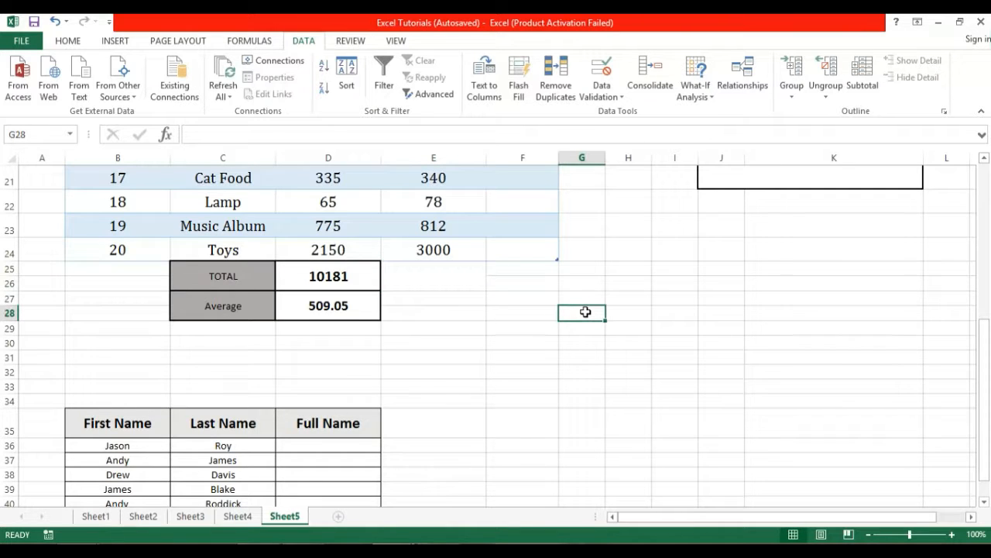
Merge the empty block G28:I29 into one cell.
{"action": "left_click_drag", "start_coordinate": [586, 311], "coordinate": [666, 331]}
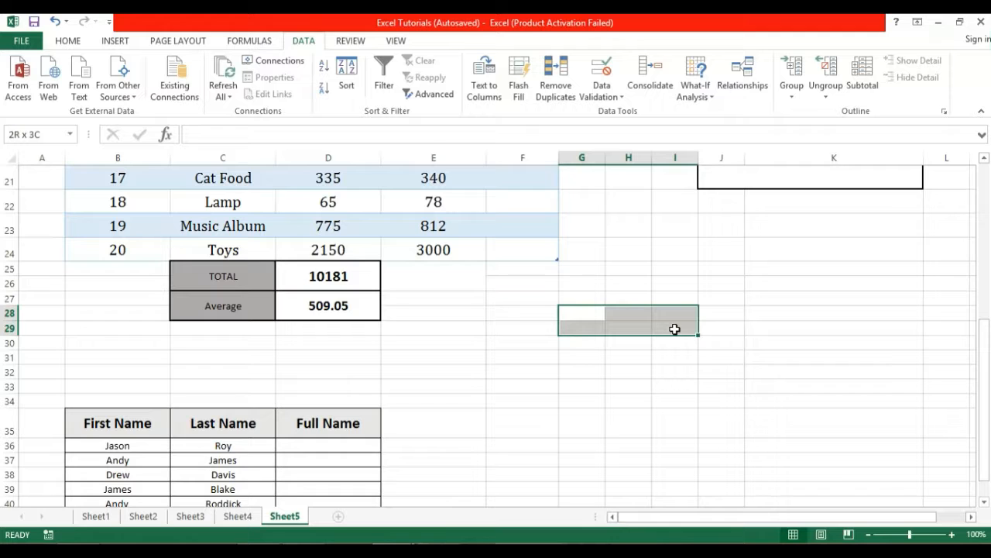
{"action": "left_click_drag", "start_coordinate": [591, 313], "coordinate": [668, 328]}
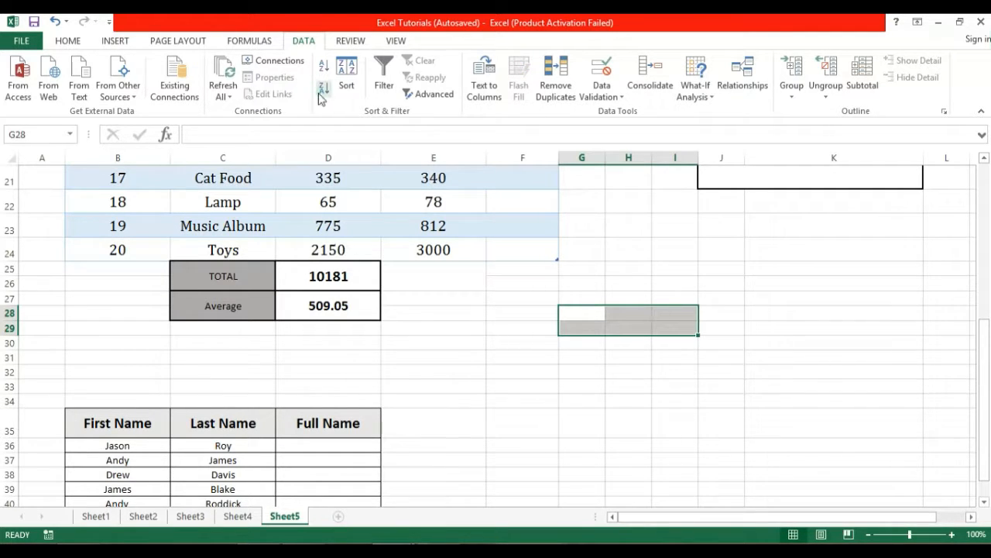
{"action": "left_click", "coordinate": [69, 41]}
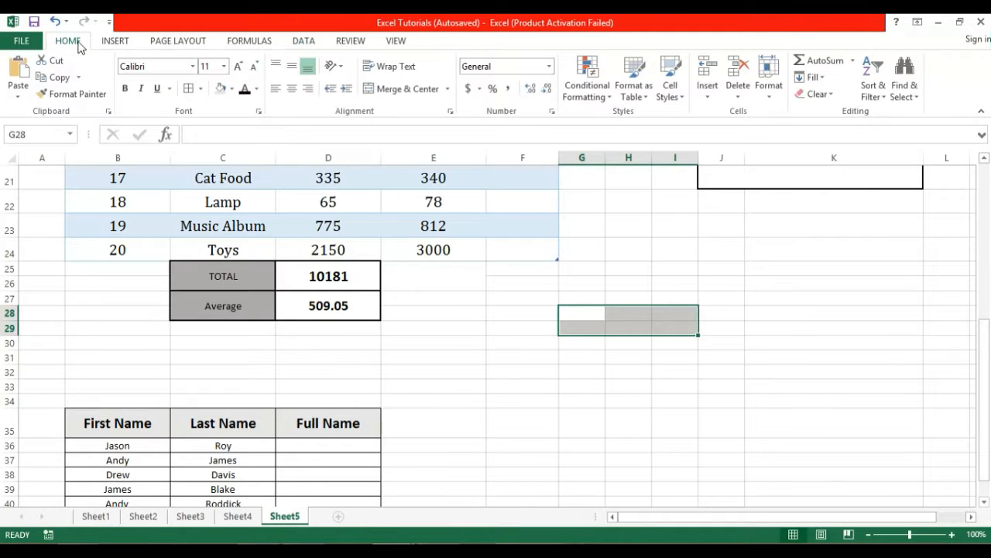
{"action": "left_click", "coordinate": [406, 89]}
{"action": "left_click", "coordinate": [586, 386]}
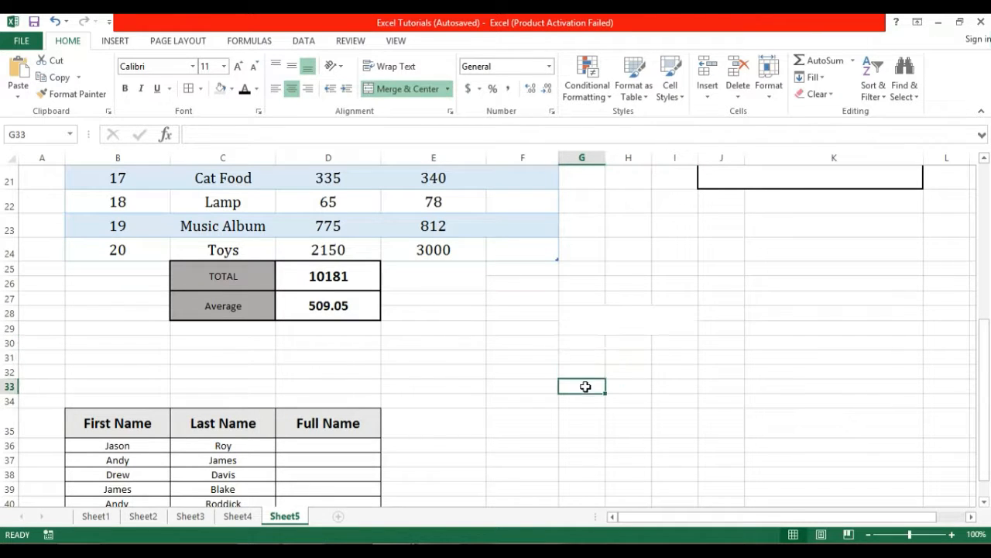
Type the label Fuel into the merged G28:I29 cell.
{"action": "left_click", "coordinate": [629, 316]}
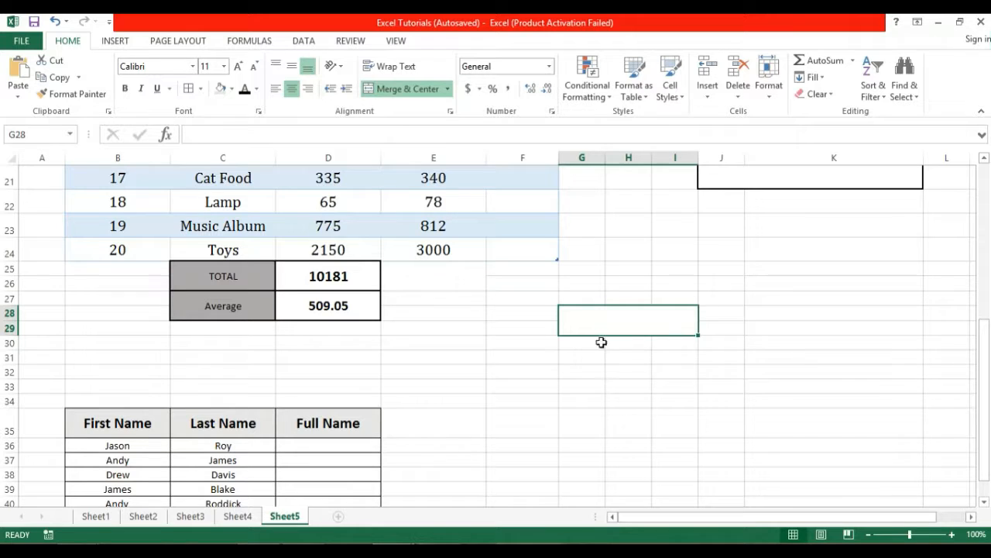
{"action": "double_click", "coordinate": [620, 317]}
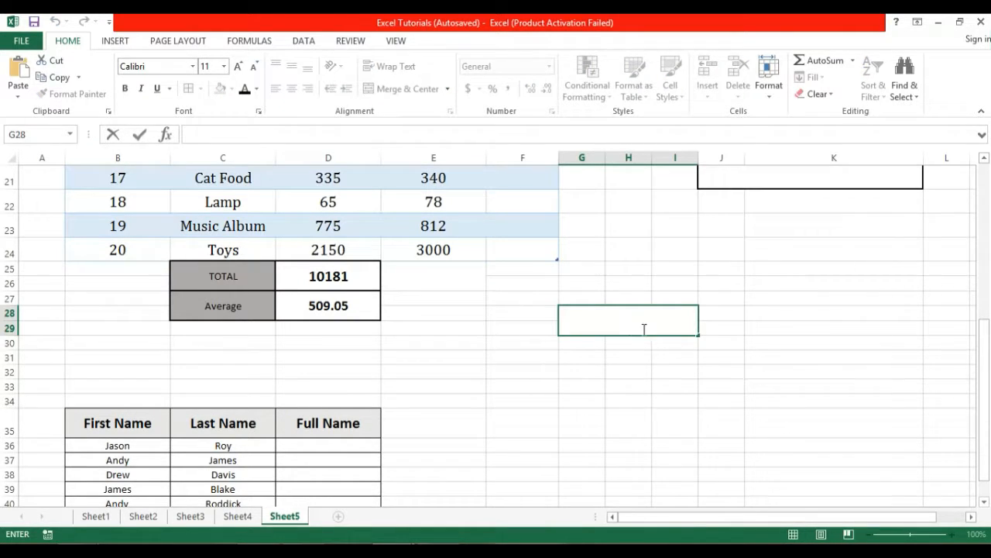
{"action": "type", "text": "Fuel"}
{"action": "left_click", "coordinate": [629, 359]}
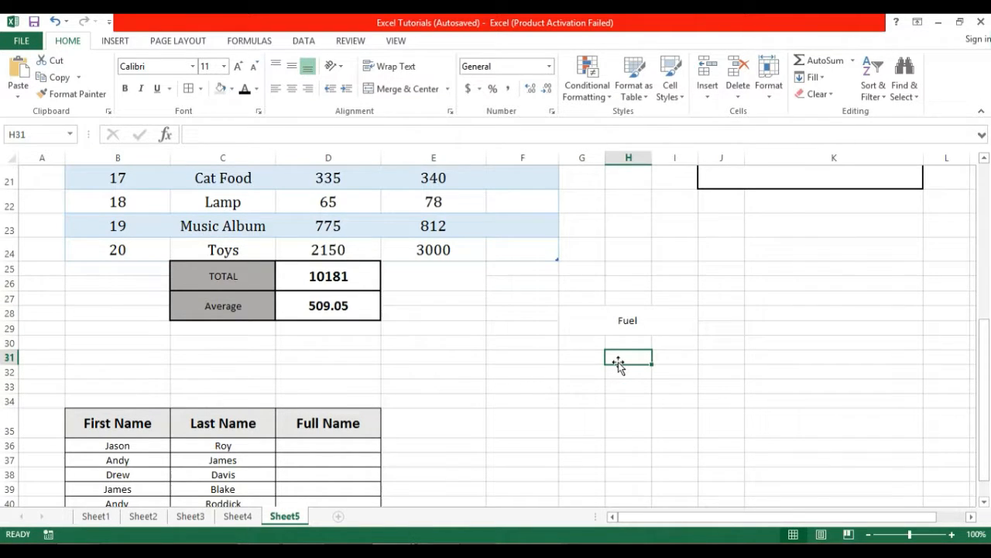
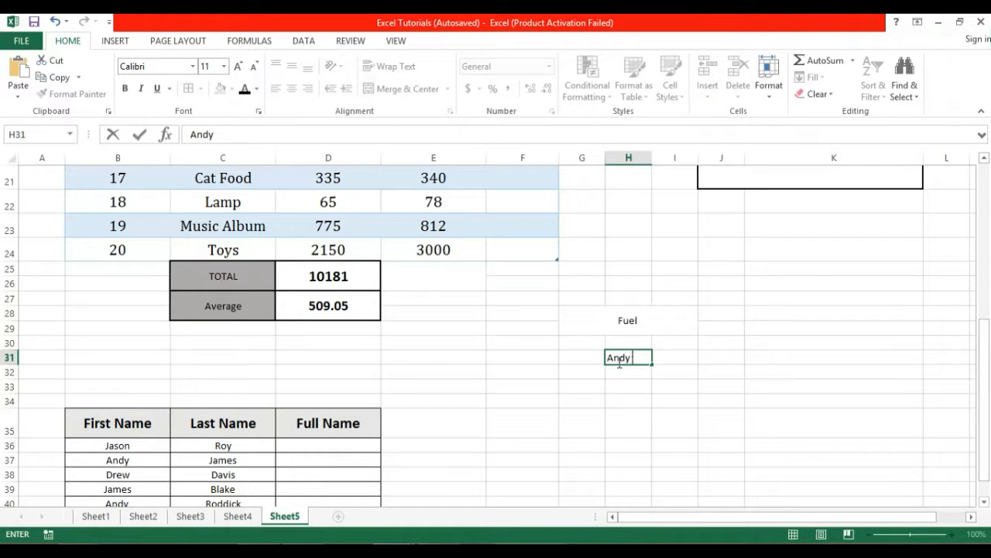
Enter the person's full name in H31.
{"action": "key", "text": "Return"}
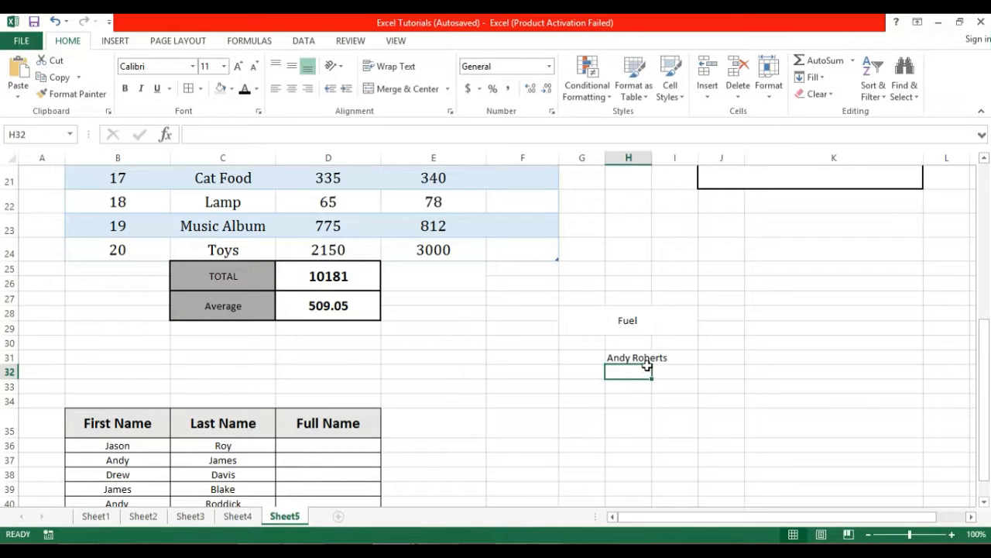
{"action": "left_click", "coordinate": [640, 357]}
{"action": "left_click", "coordinate": [664, 355]}
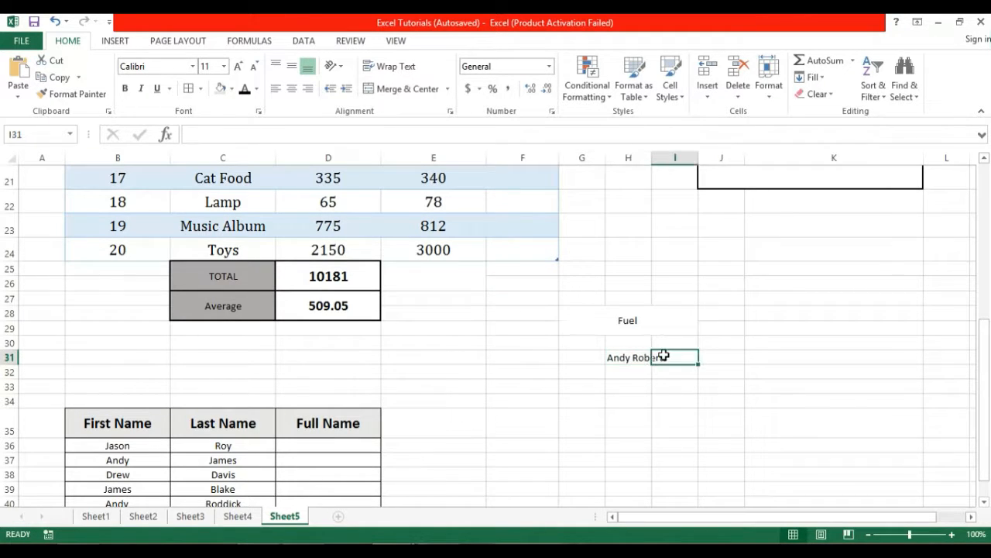
{"action": "left_click", "coordinate": [642, 358]}
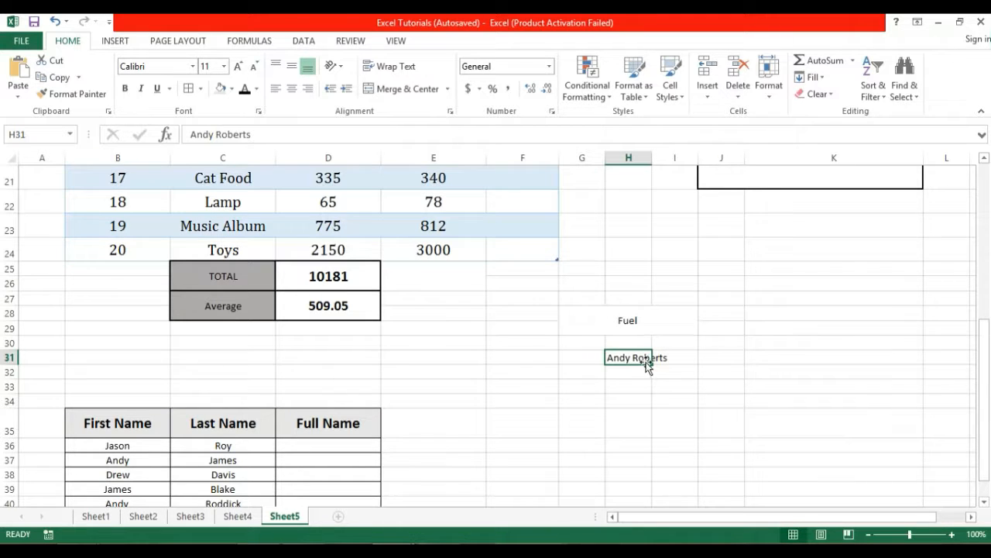
{"action": "left_click", "coordinate": [642, 371]}
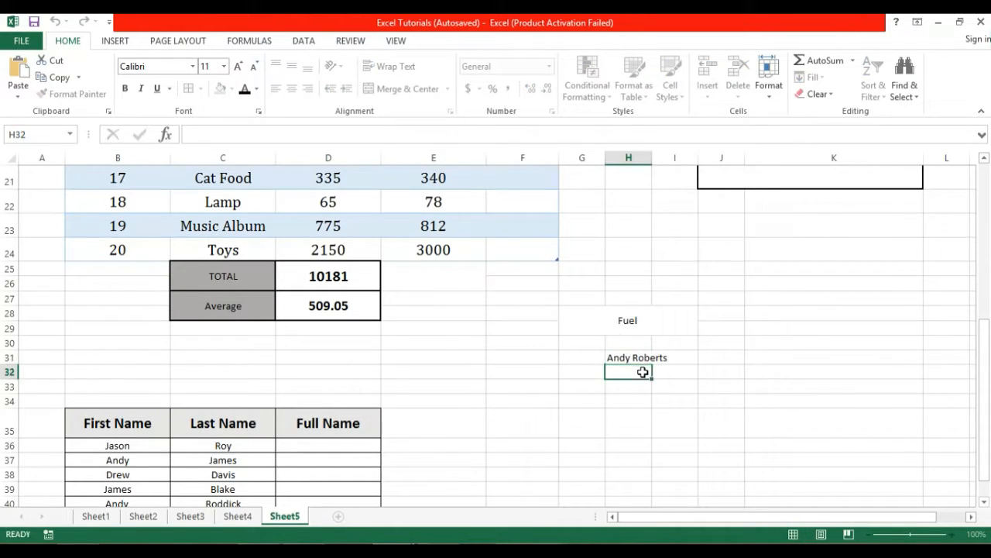
{"action": "left_click", "coordinate": [642, 360]}
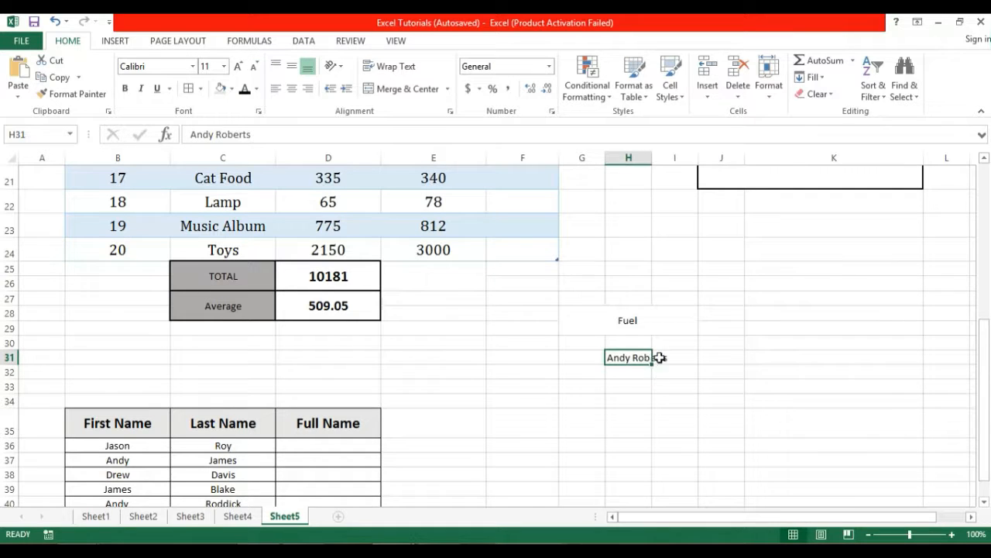
{"action": "left_click", "coordinate": [659, 356]}
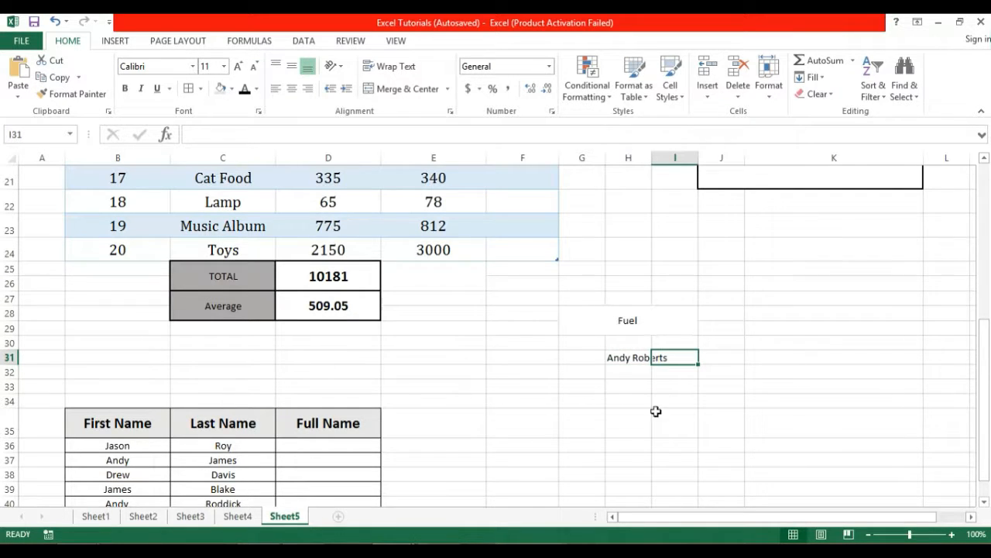
{"action": "left_click", "coordinate": [633, 387]}
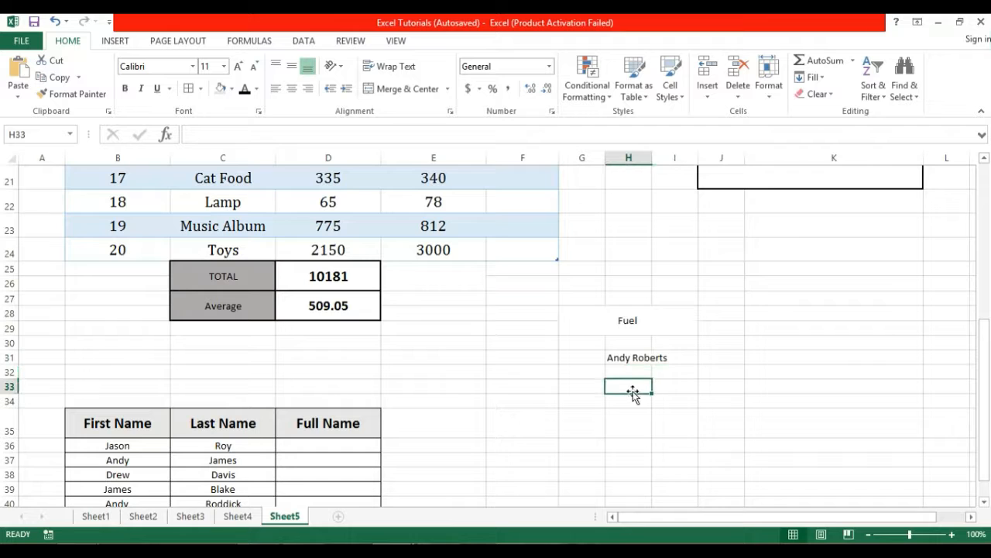
{"action": "left_click", "coordinate": [637, 357]}
Merge and centre H31:I31 so the full name spans both cells.
{"action": "left_click_drag", "start_coordinate": [636, 357], "coordinate": [666, 355]}
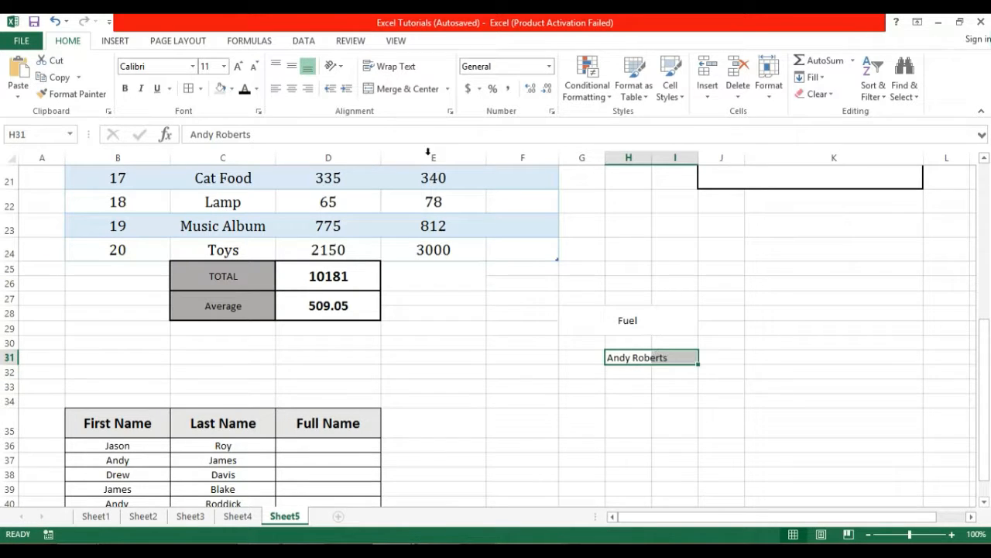
{"action": "left_click", "coordinate": [404, 90]}
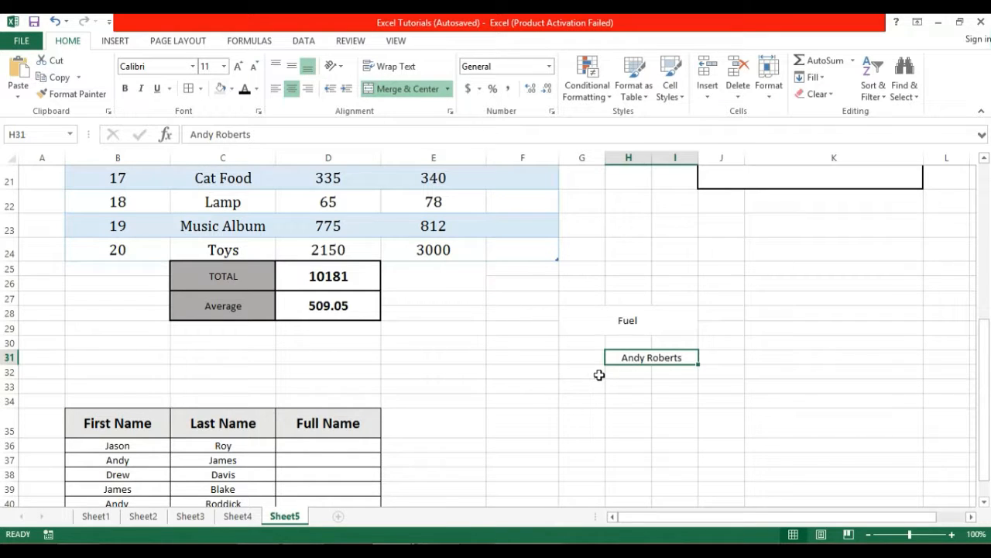
{"action": "left_click", "coordinate": [669, 370]}
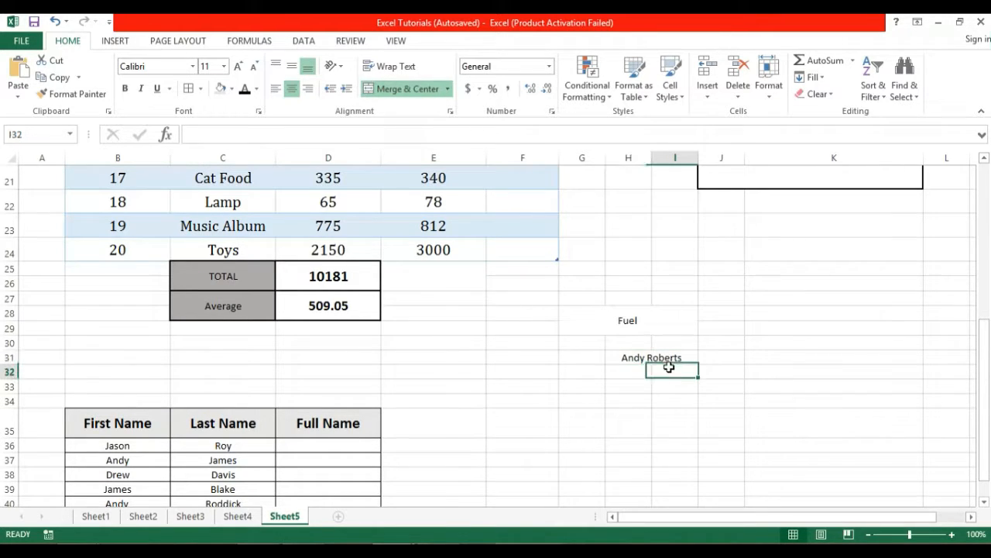
{"action": "left_click", "coordinate": [649, 357]}
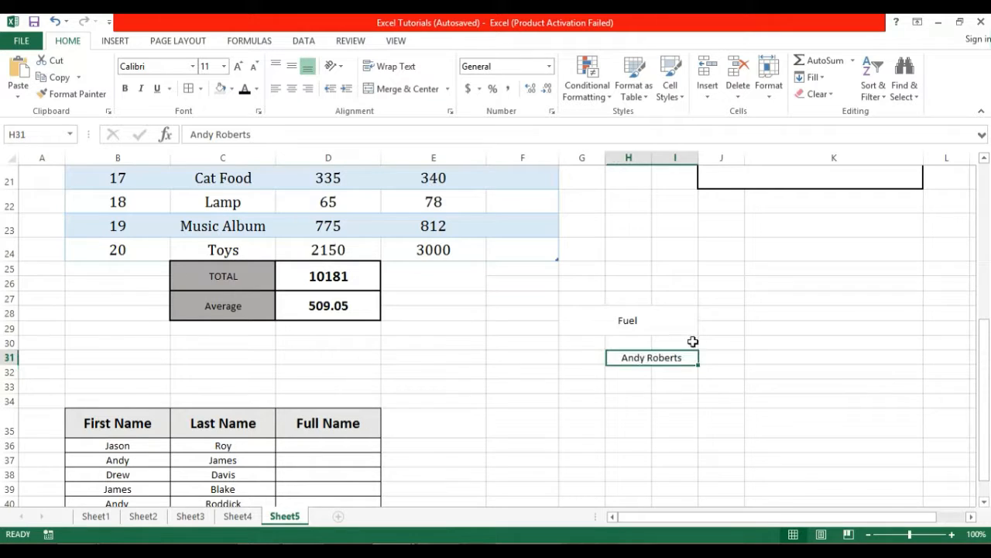
{"action": "left_click_drag", "start_coordinate": [987, 335], "coordinate": [988, 188]}
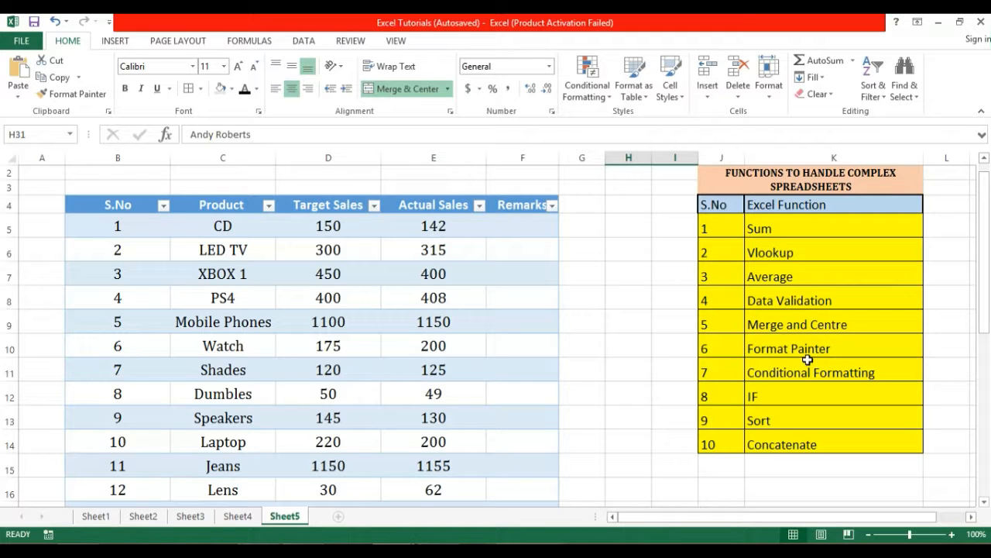
{"action": "left_click_drag", "start_coordinate": [984, 263], "coordinate": [984, 312]}
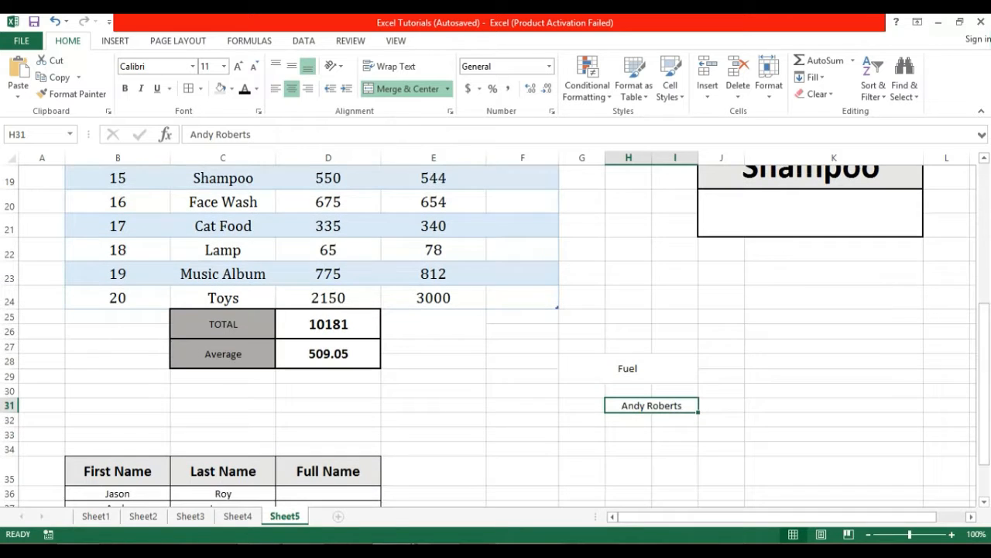
{"action": "left_click", "coordinate": [231, 324]}
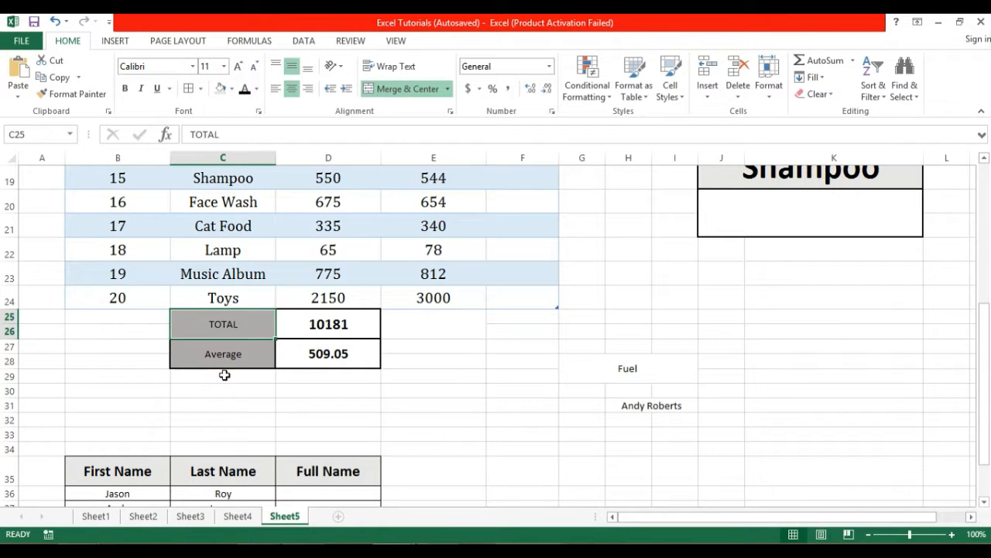
{"action": "left_click_drag", "start_coordinate": [223, 376], "coordinate": [224, 407]}
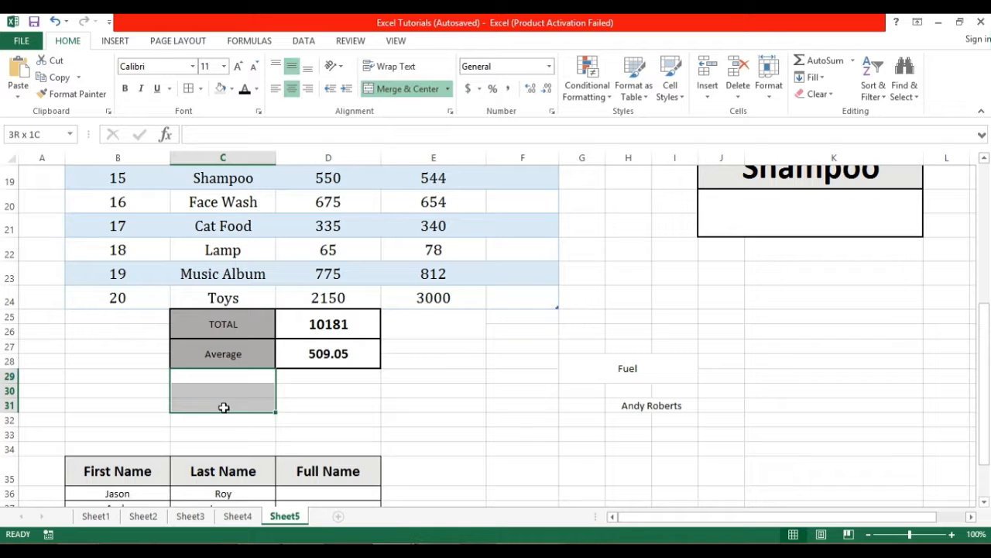
Copy the TOTAL cell's grey merged formatting onto C29:C30 with Format Painter.
{"action": "left_click", "coordinate": [227, 377]}
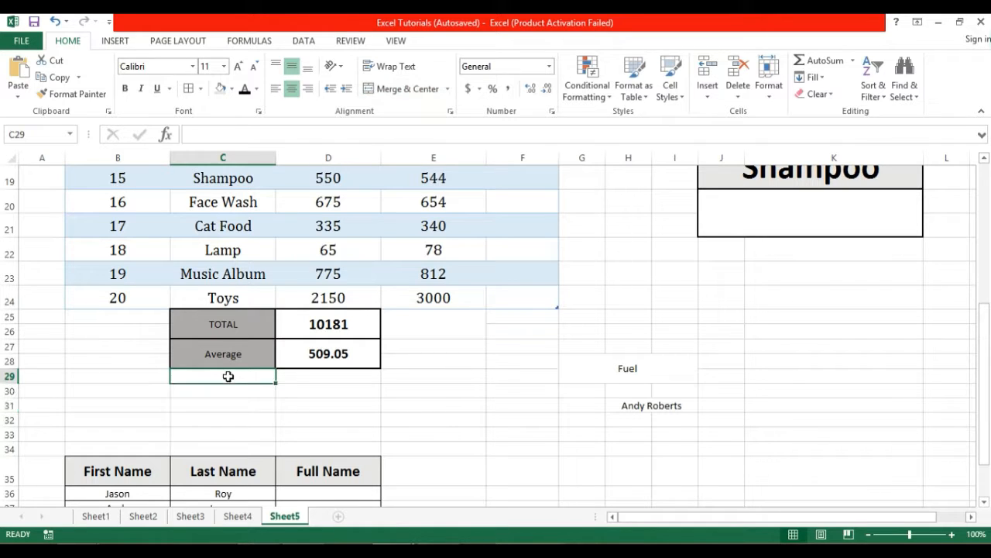
{"action": "left_click", "coordinate": [242, 315]}
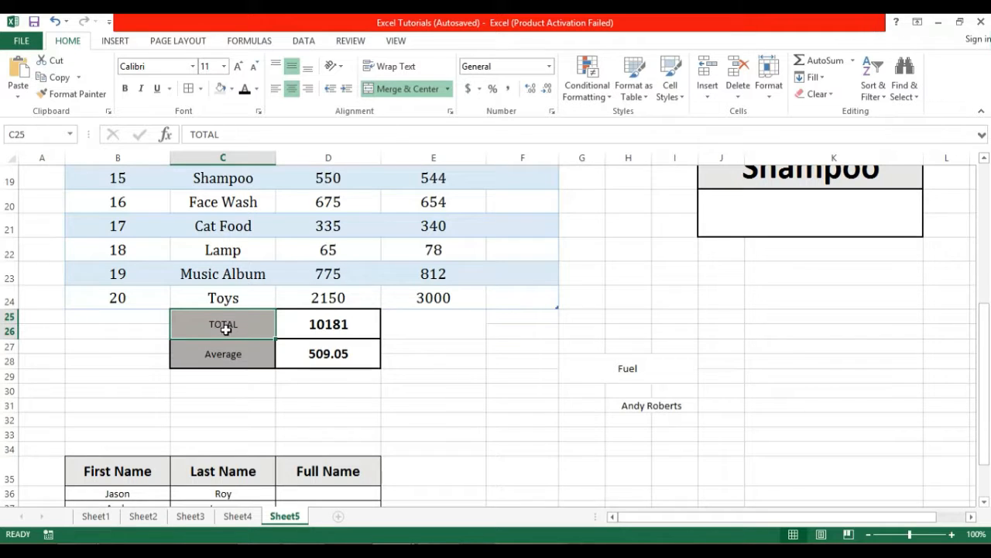
{"action": "key", "text": "ctrl+c"}
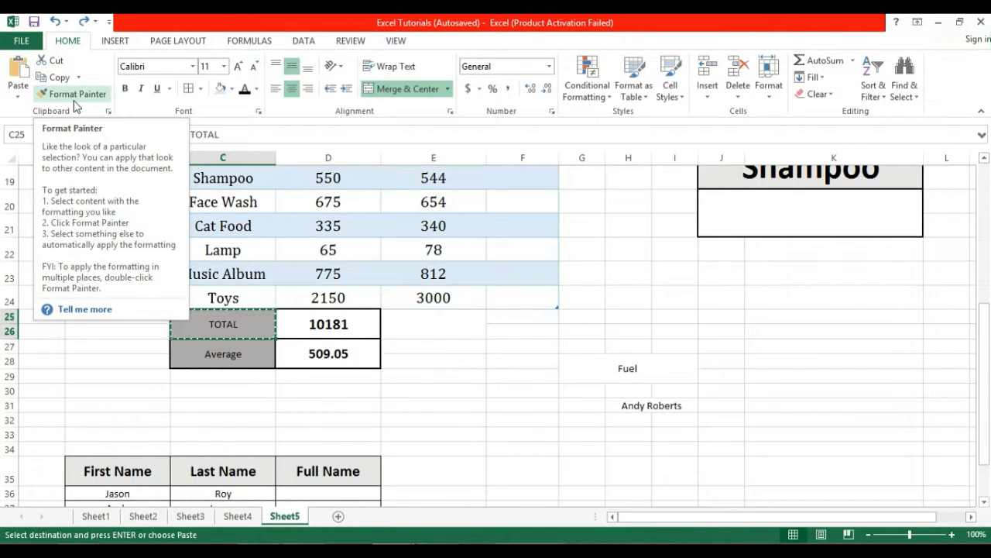
{"action": "left_click", "coordinate": [75, 96]}
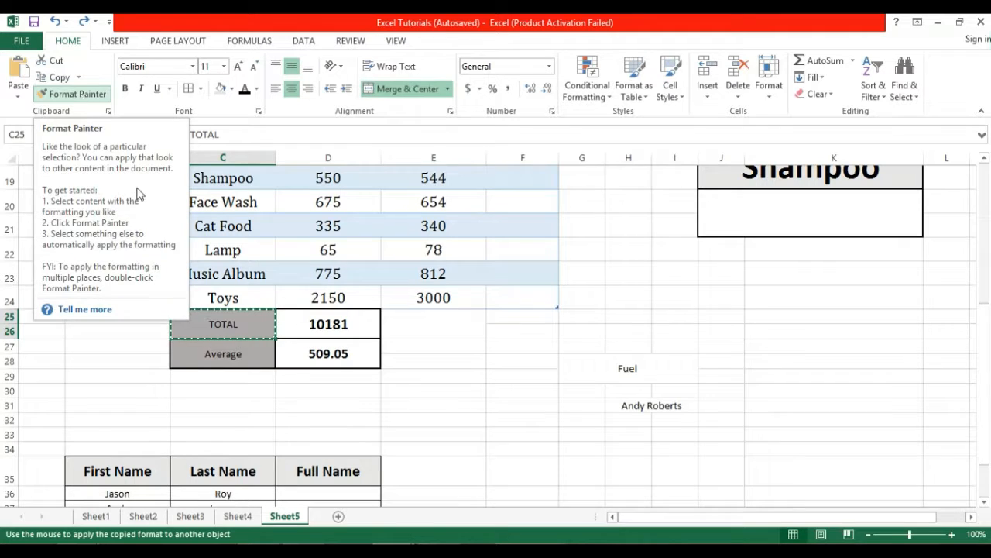
{"action": "left_click", "coordinate": [235, 376]}
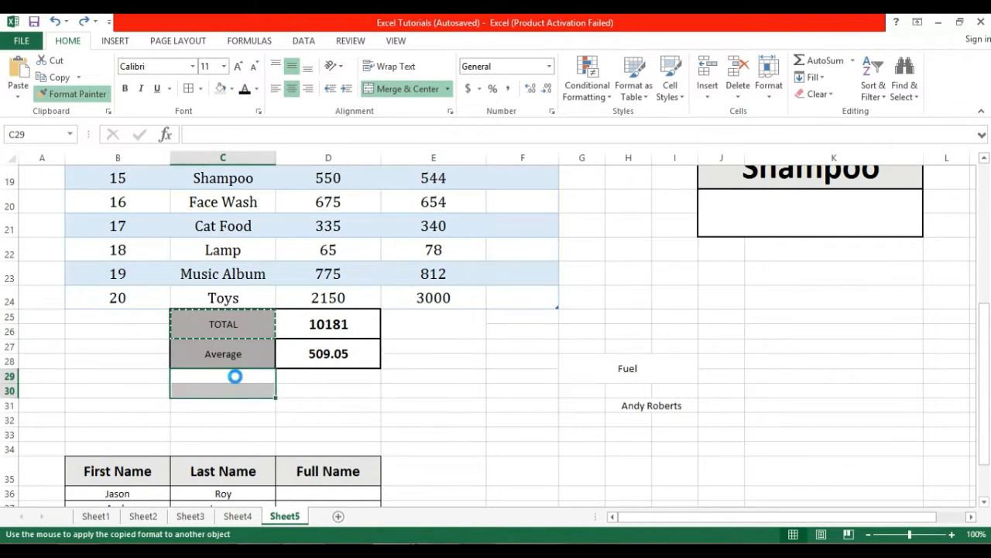
{"action": "left_click", "coordinate": [247, 437]}
Label the new merged cell C29:C30 as Sum.
{"action": "left_click", "coordinate": [243, 380]}
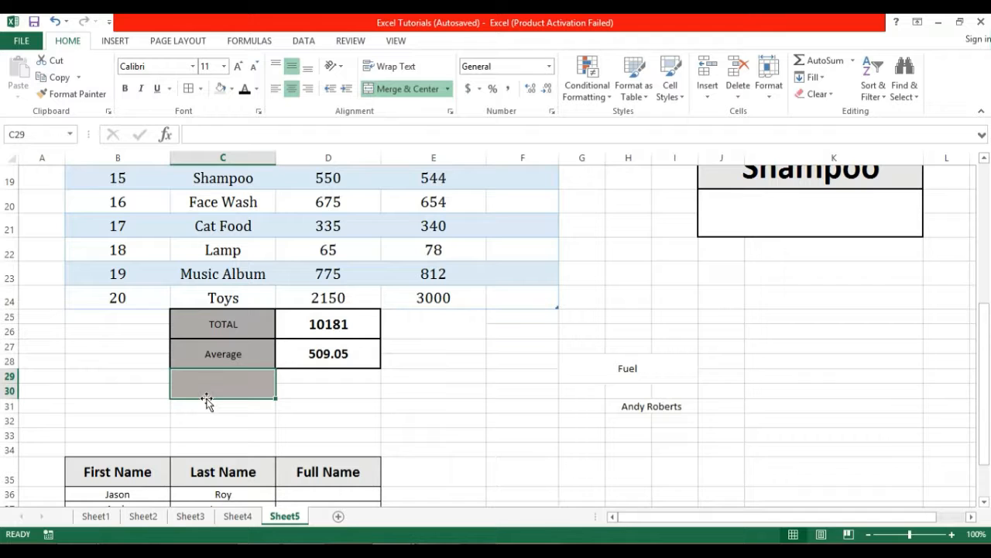
{"action": "type", "text": "Sum"}
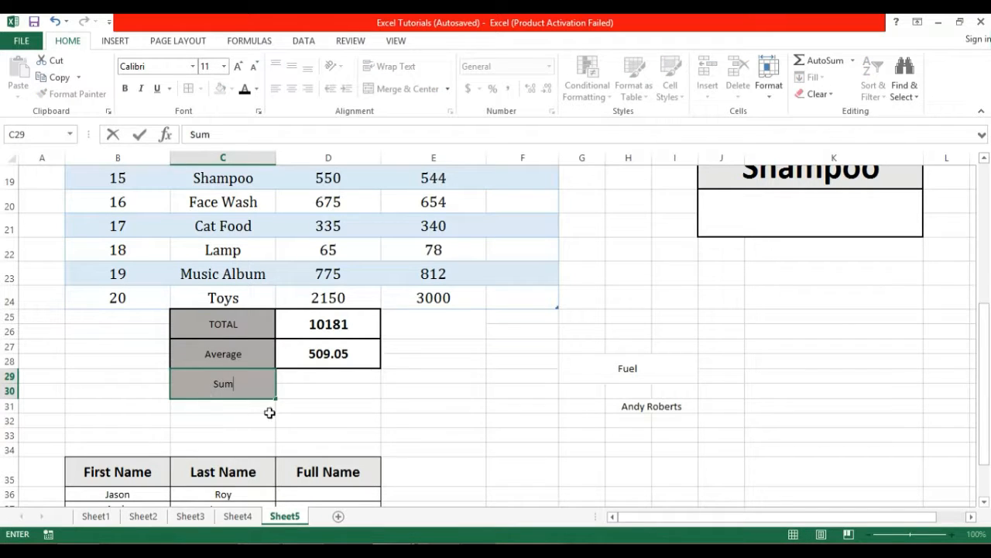
{"action": "left_click", "coordinate": [276, 418]}
{"action": "left_click", "coordinate": [248, 385]}
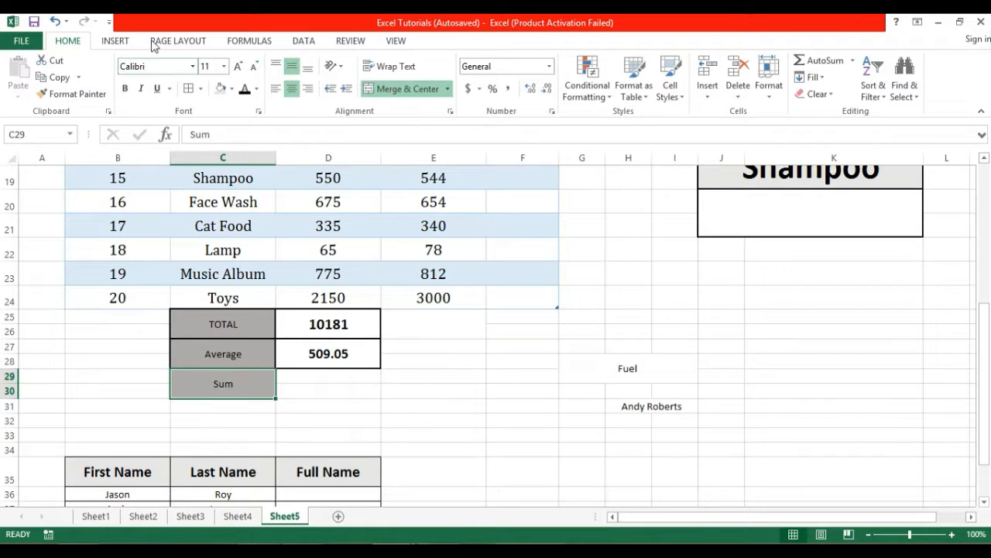
{"action": "left_click", "coordinate": [232, 325]}
{"action": "left_click", "coordinate": [228, 382]}
{"action": "left_click", "coordinate": [295, 391]}
{"action": "left_click_drag", "start_coordinate": [295, 377], "coordinate": [295, 391]}
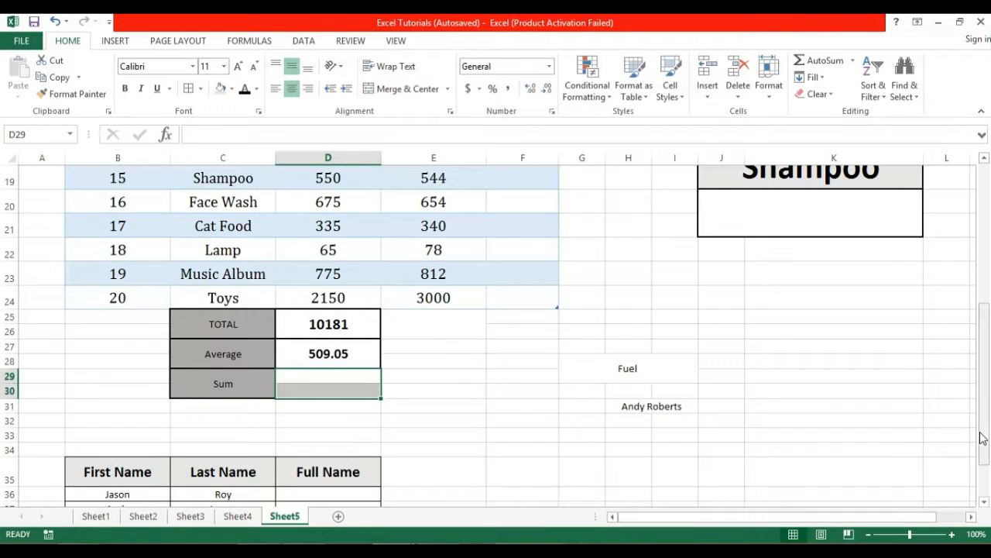
{"action": "left_click_drag", "start_coordinate": [984, 434], "coordinate": [986, 294]}
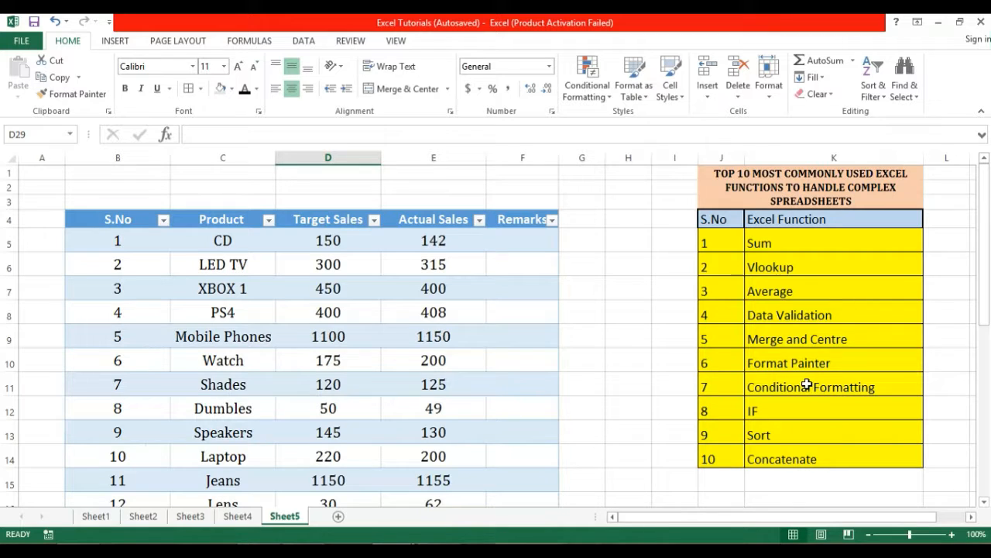
{"action": "left_click_drag", "start_coordinate": [985, 293], "coordinate": [986, 299]}
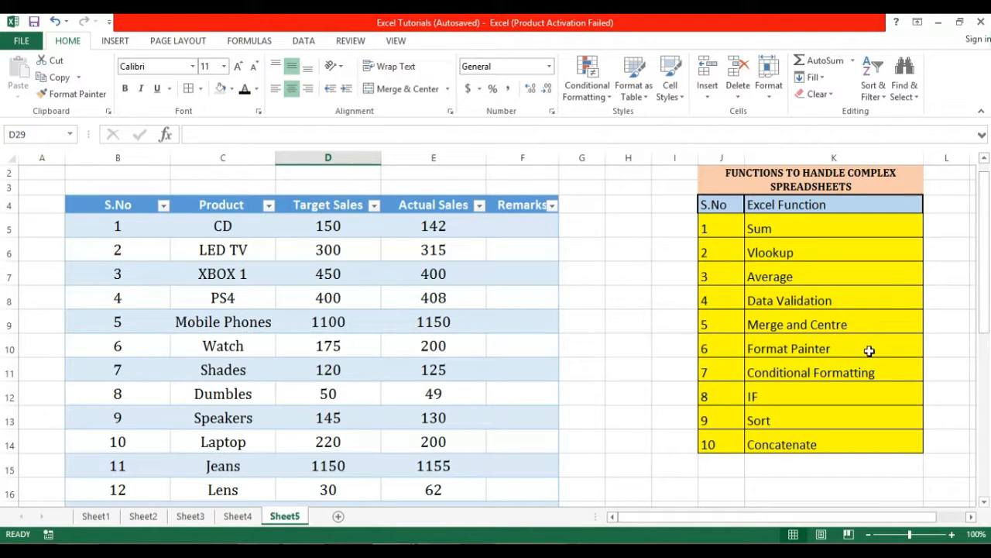
{"action": "left_click_drag", "start_coordinate": [986, 302], "coordinate": [986, 306]}
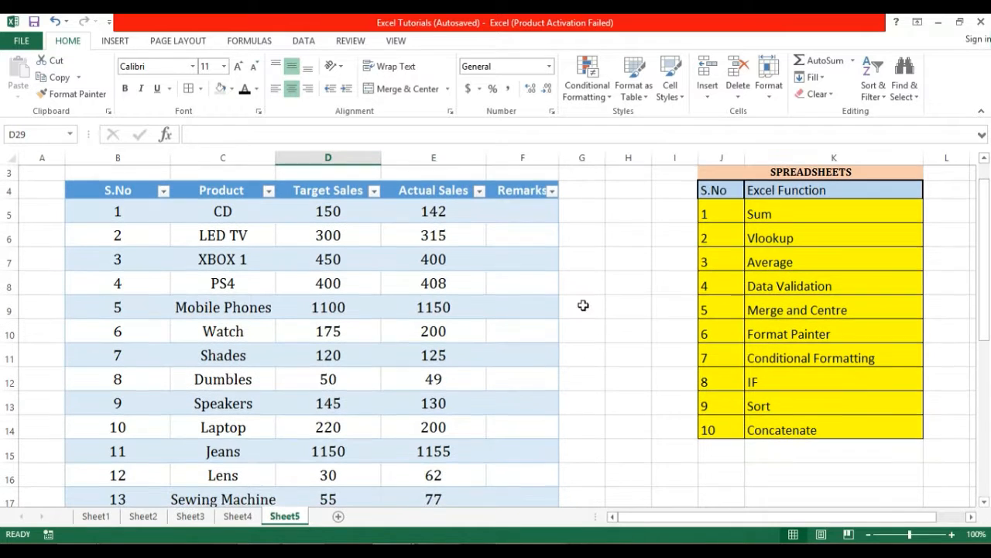
{"action": "left_click", "coordinate": [529, 215]}
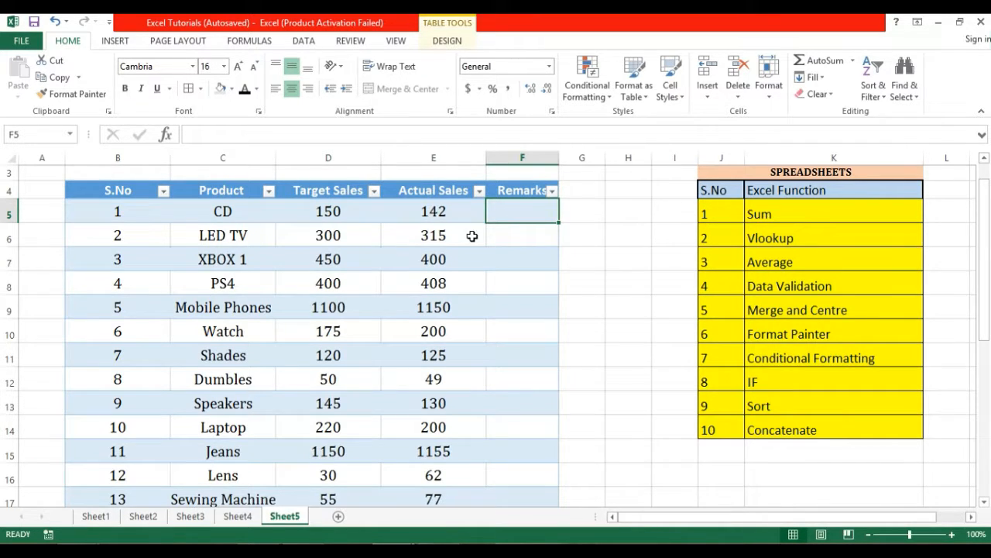
Enter =IF(E5<D5,"Failure","Success") in F5 so the Remarks column auto-fills.
{"action": "type", "text": "="}
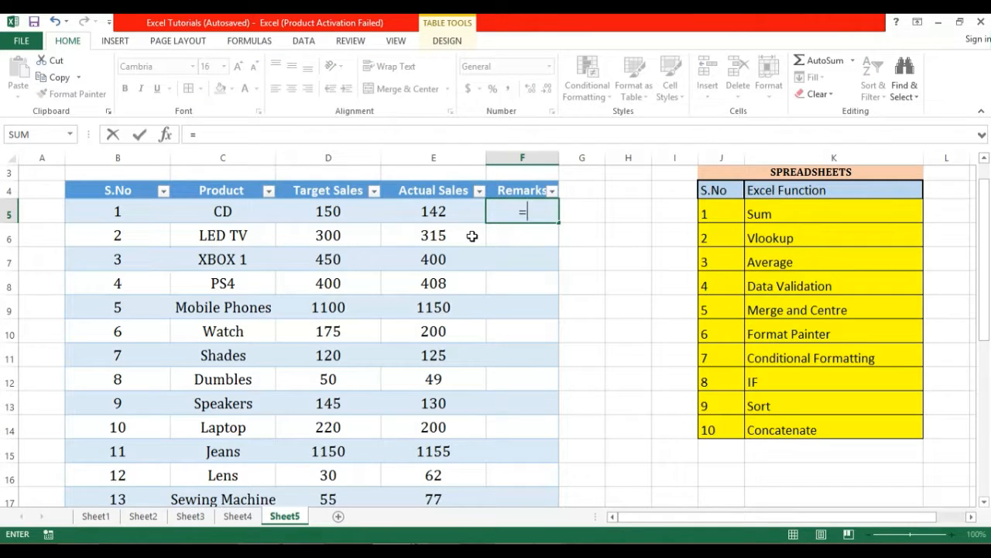
{"action": "type", "text": "if"}
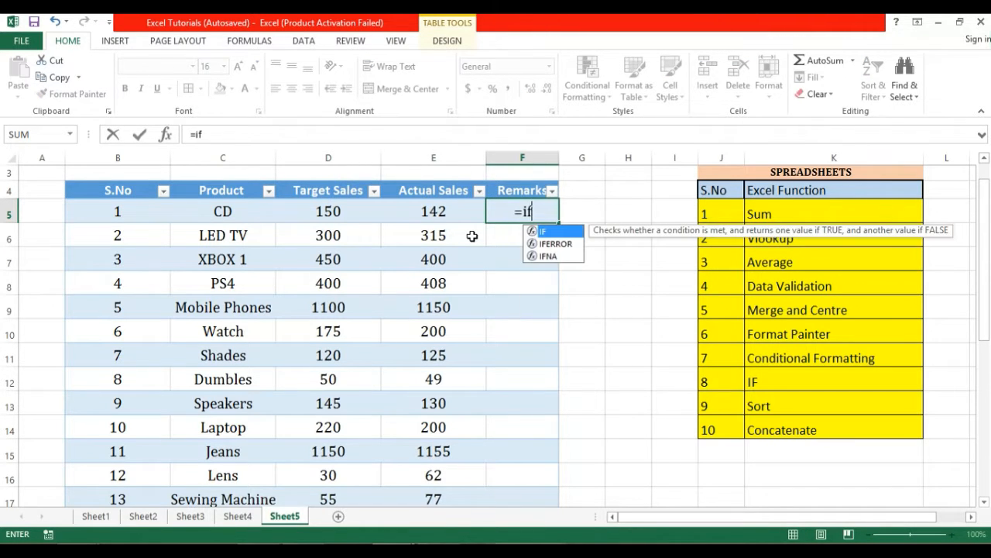
{"action": "type", "text": "("}
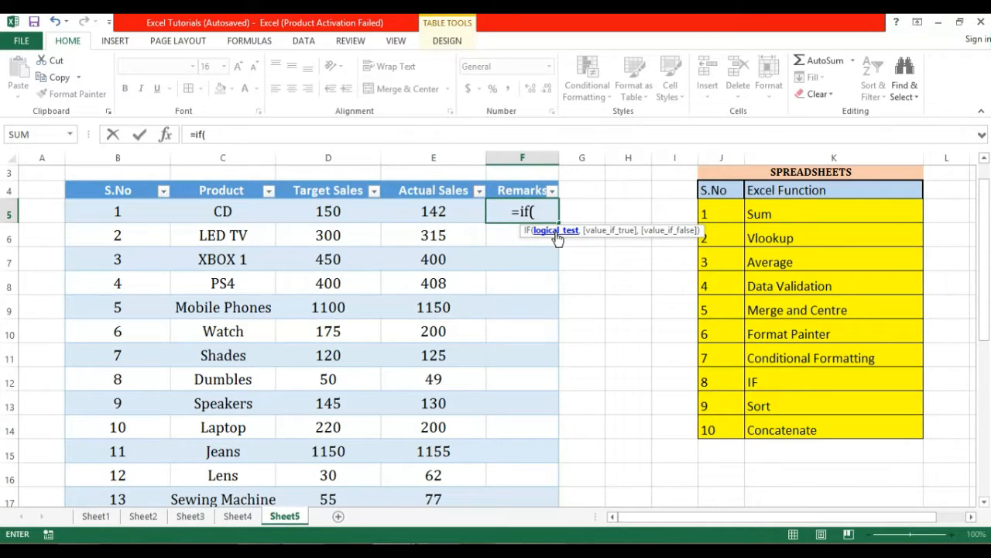
{"action": "type", "text": "e"}
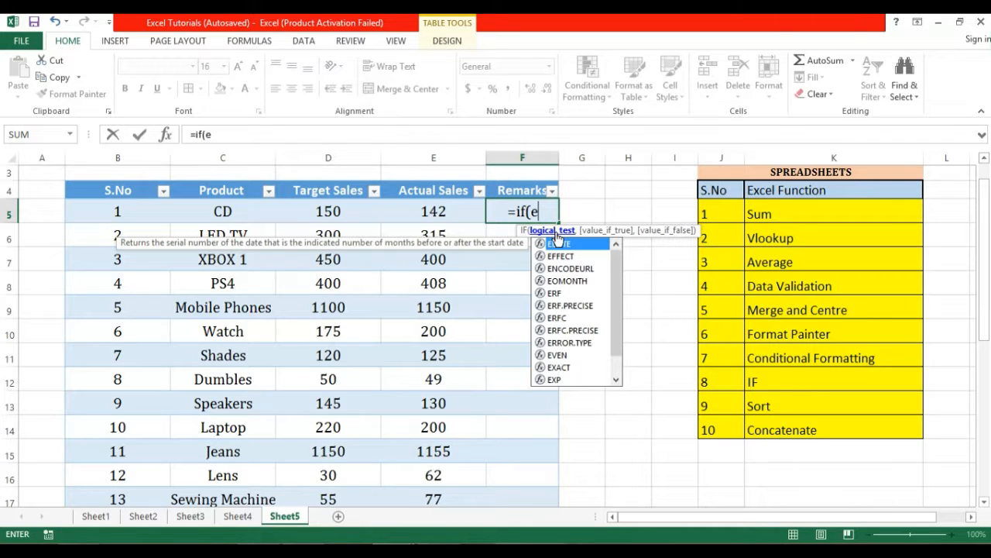
{"action": "type", "text": "5"}
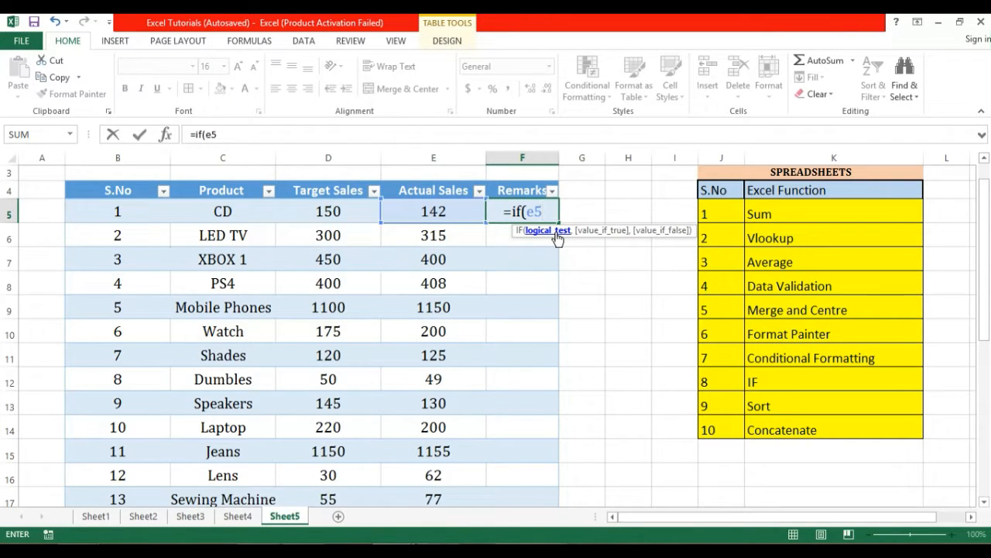
{"action": "type", "text": "<d5,"}
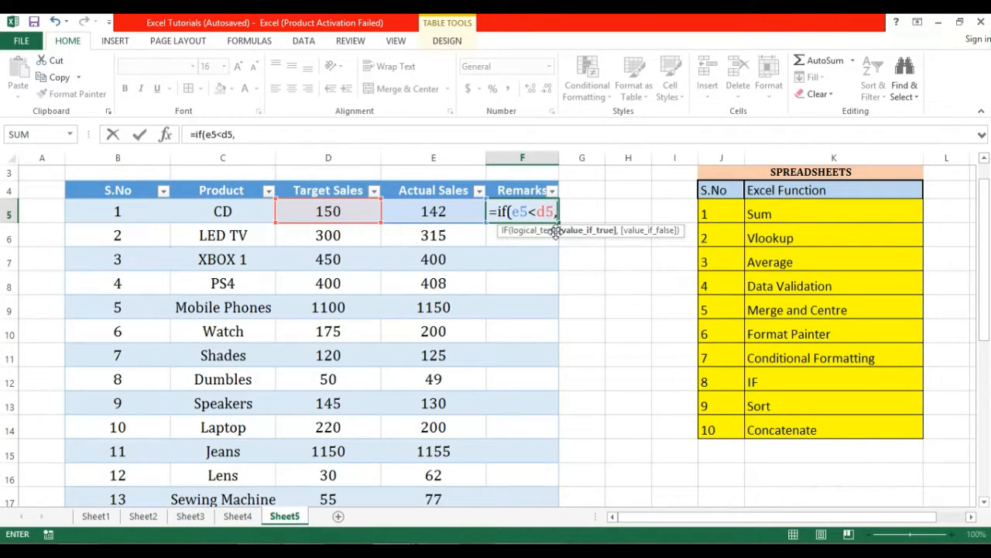
{"action": "type", "text": "\""}
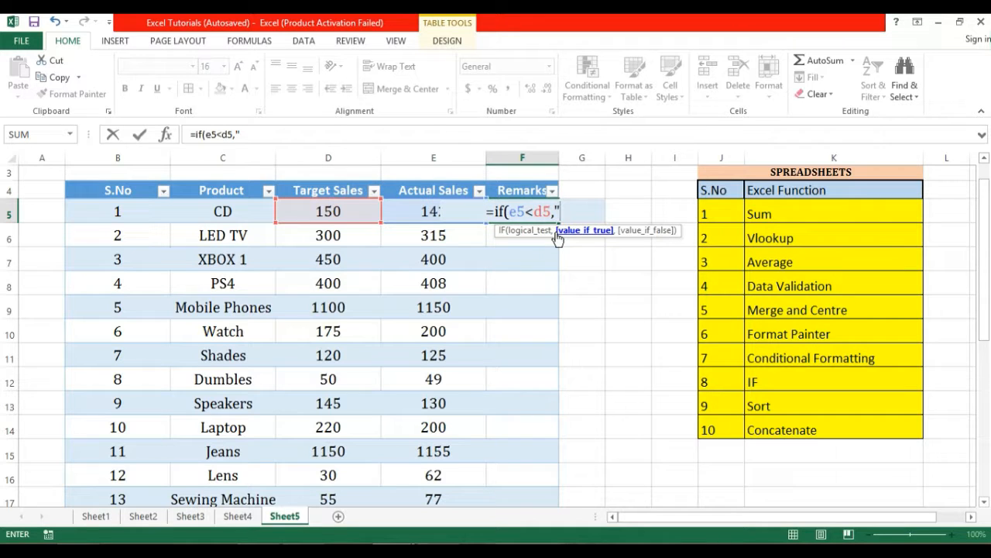
{"action": "type", "text": "Fail"}
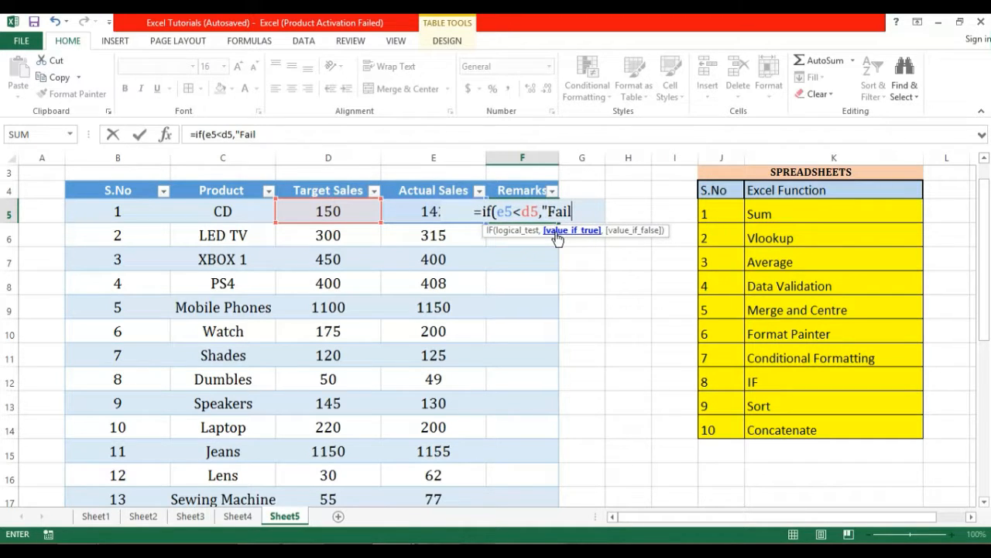
{"action": "type", "text": "ure\""}
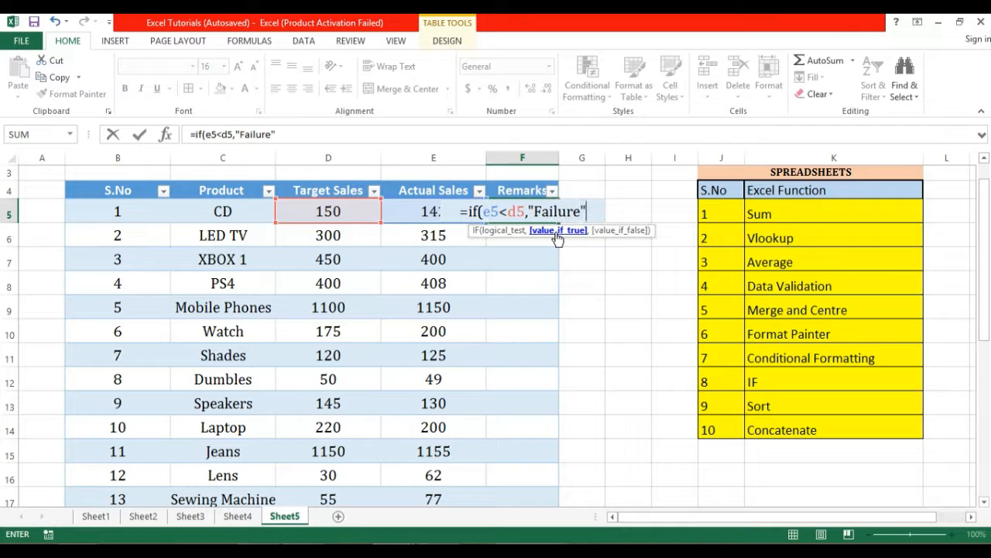
{"action": "type", "text": ",\""}
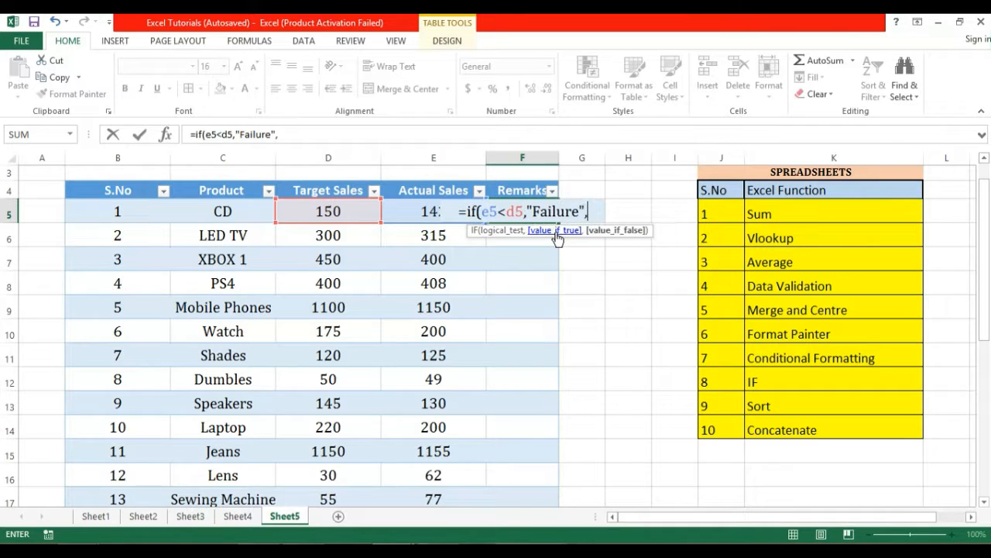
{"action": "type", "text": "Su"}
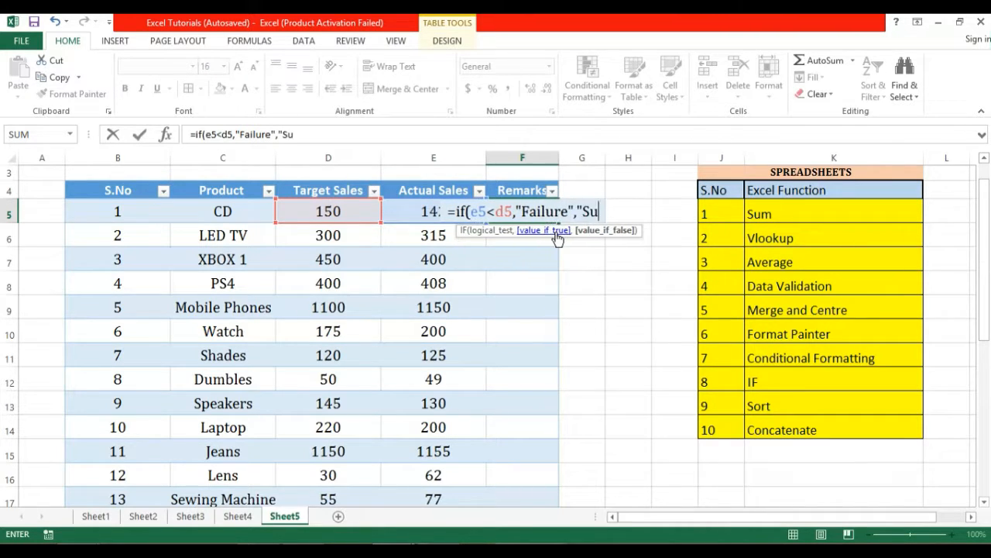
{"action": "type", "text": "ccess"}
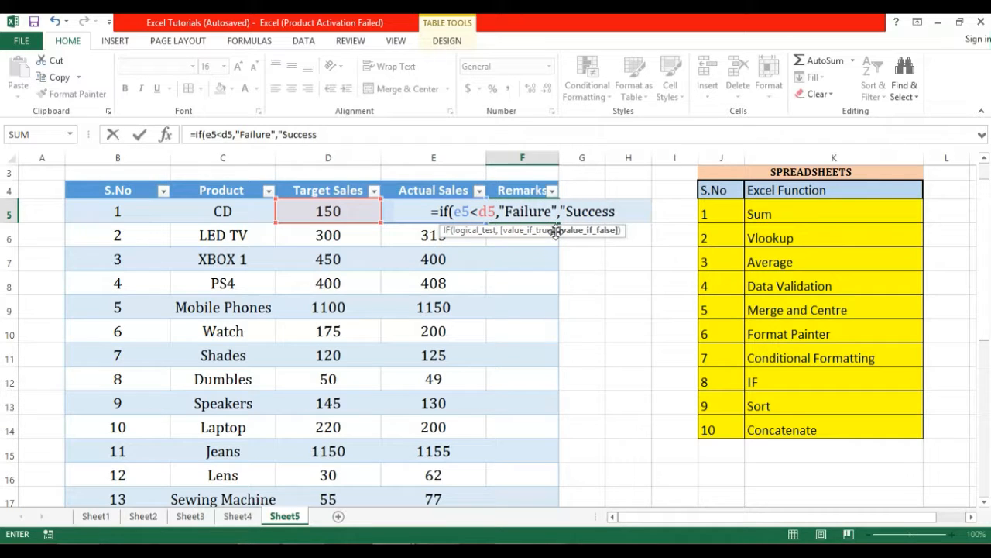
{"action": "type", "text": "\""}
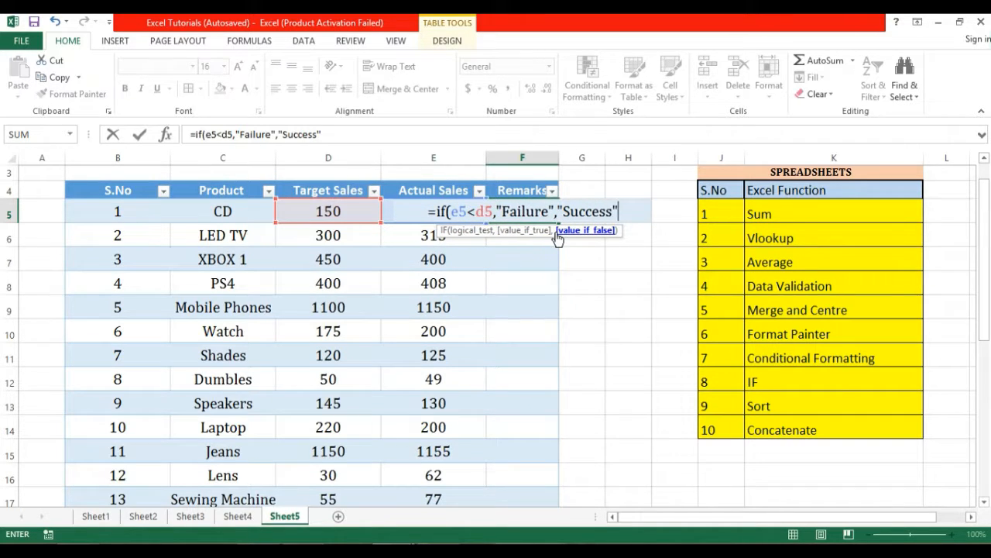
{"action": "type", "text": ")"}
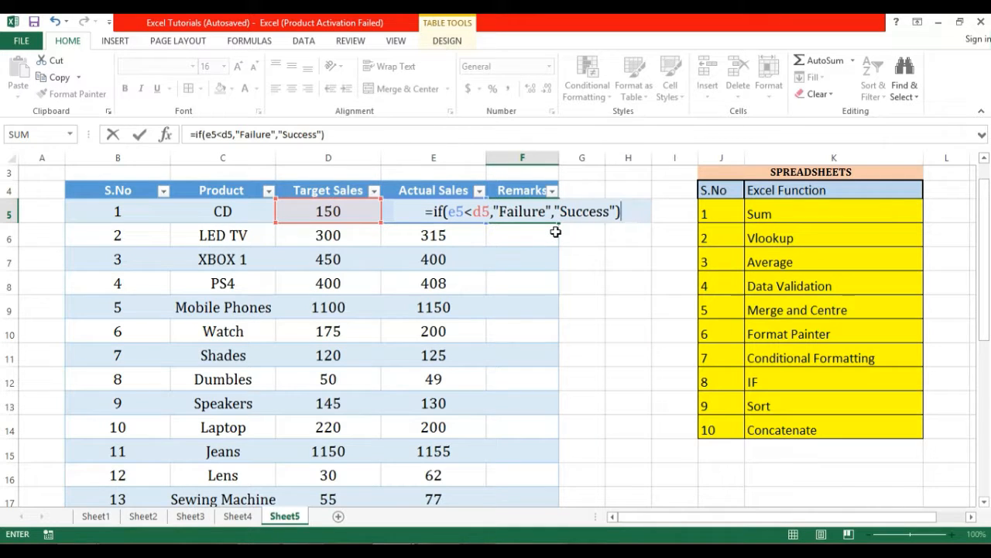
{"action": "key", "text": "Return"}
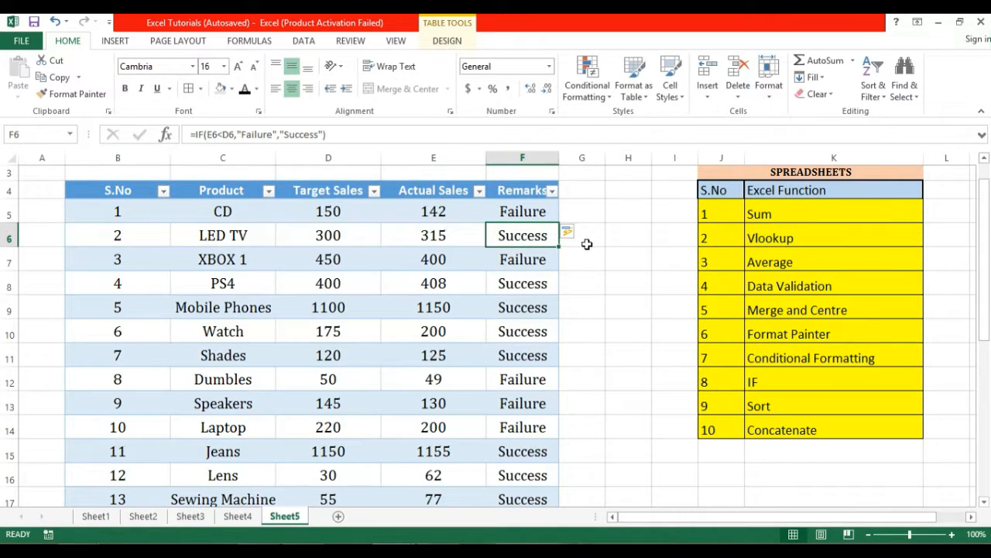
{"action": "left_click", "coordinate": [587, 246]}
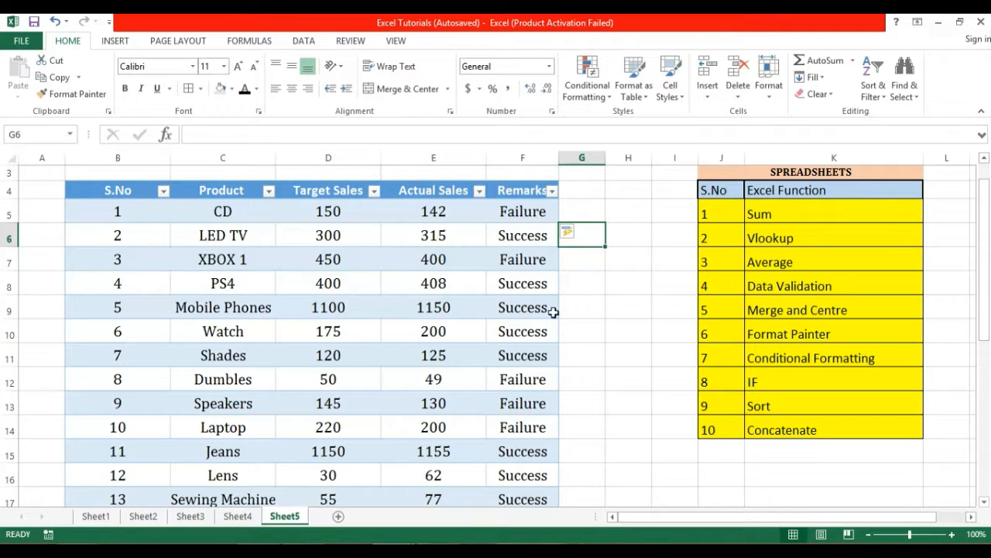
{"action": "left_click", "coordinate": [535, 203]}
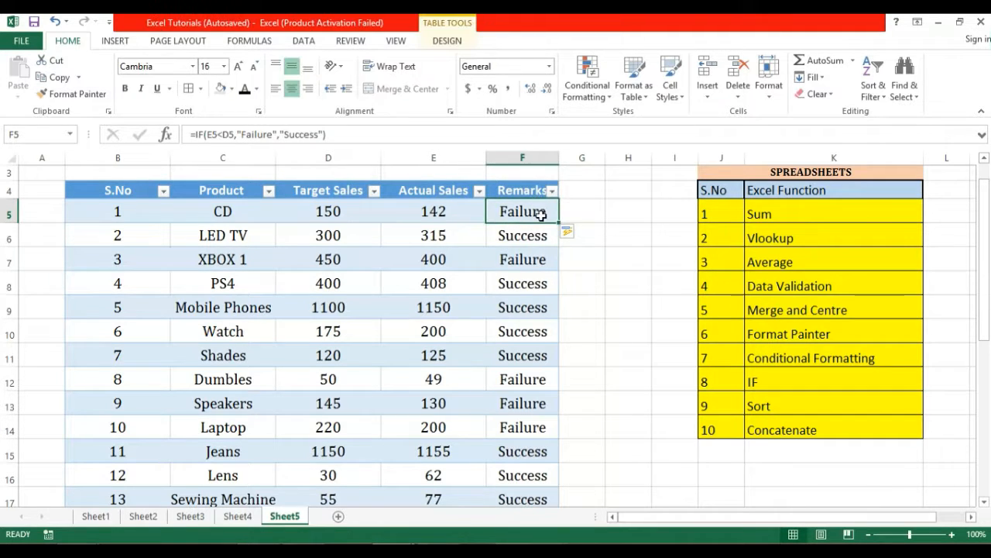
{"action": "left_click_drag", "start_coordinate": [542, 226], "coordinate": [556, 403]}
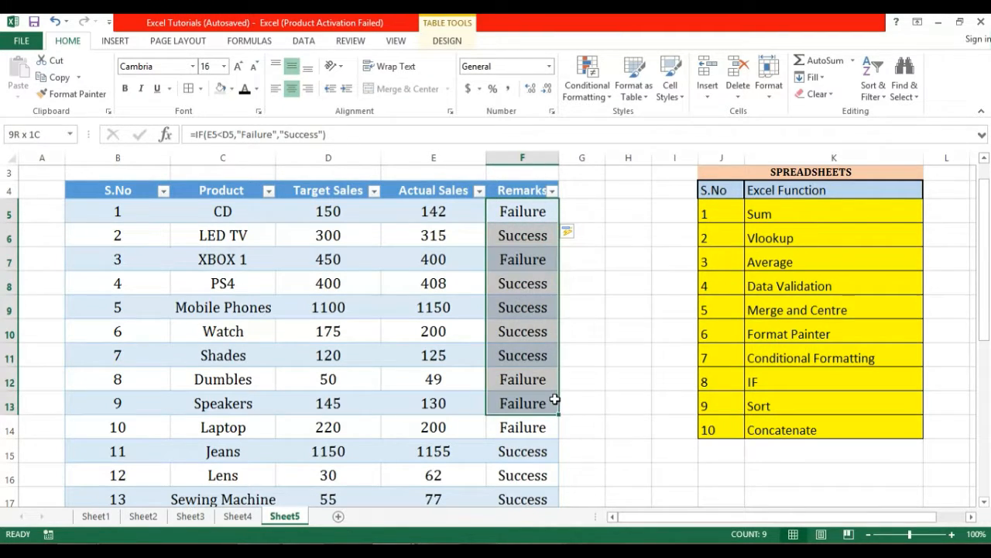
{"action": "left_click", "coordinate": [577, 351]}
{"action": "left_click", "coordinate": [524, 211]}
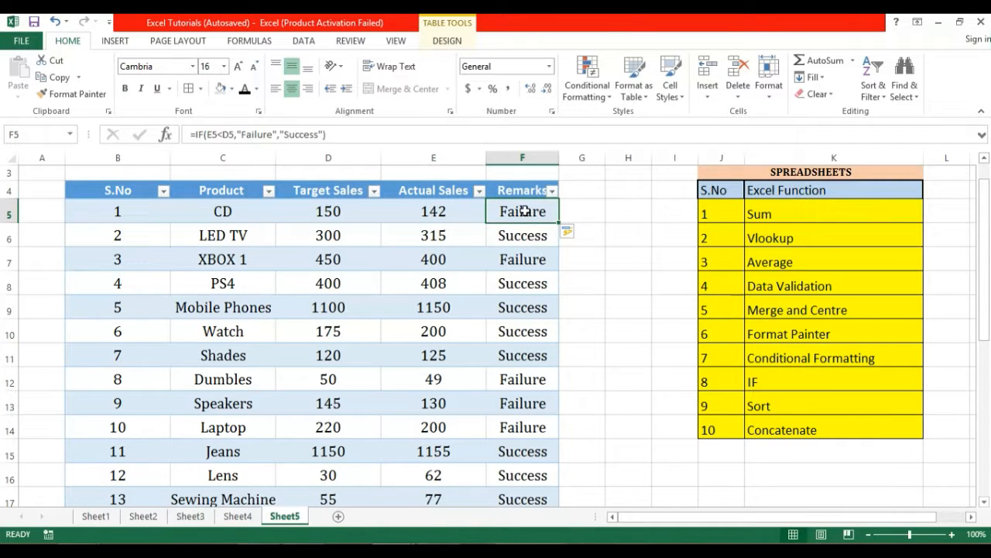
{"action": "left_click", "coordinate": [612, 268]}
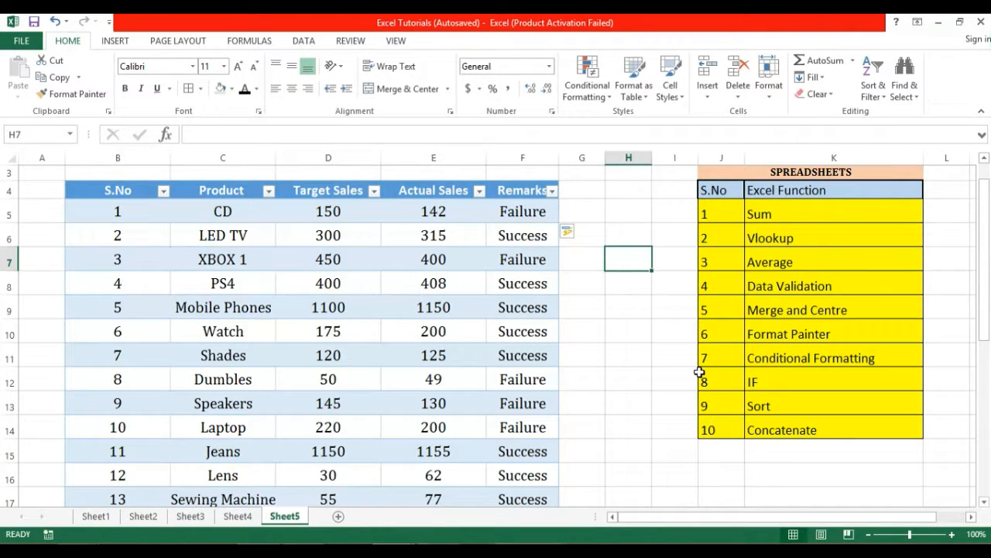
{"action": "left_click", "coordinate": [766, 379]}
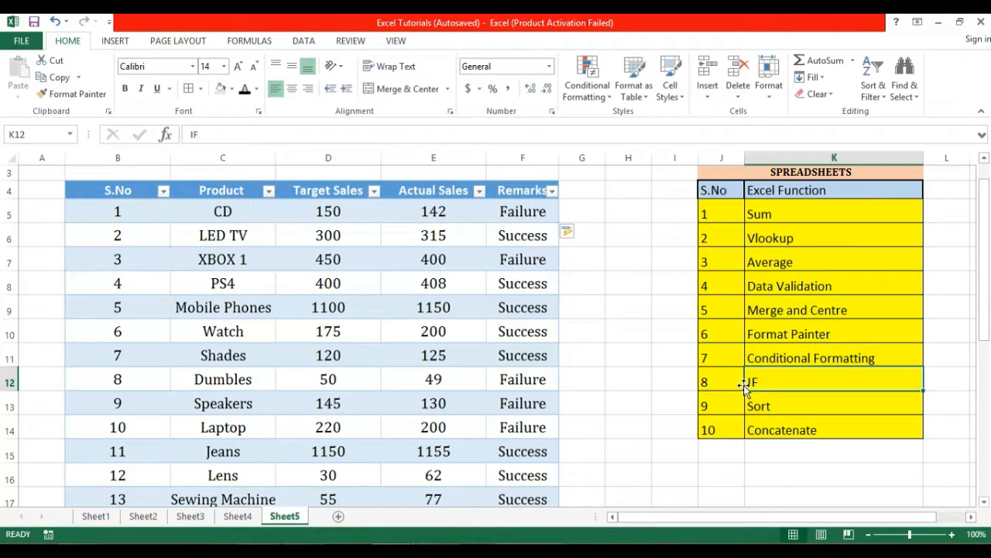
{"action": "left_click", "coordinate": [671, 326]}
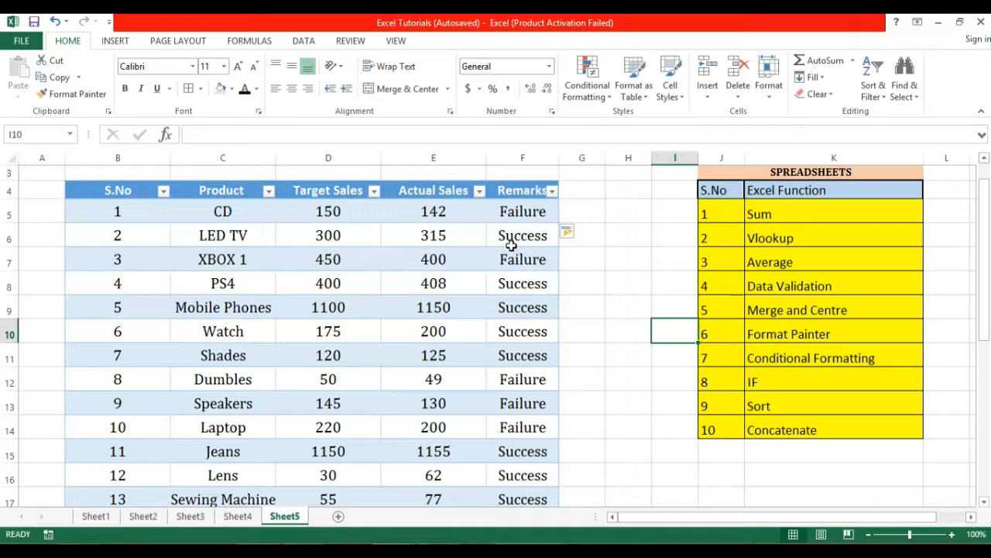
{"action": "left_click", "coordinate": [597, 260]}
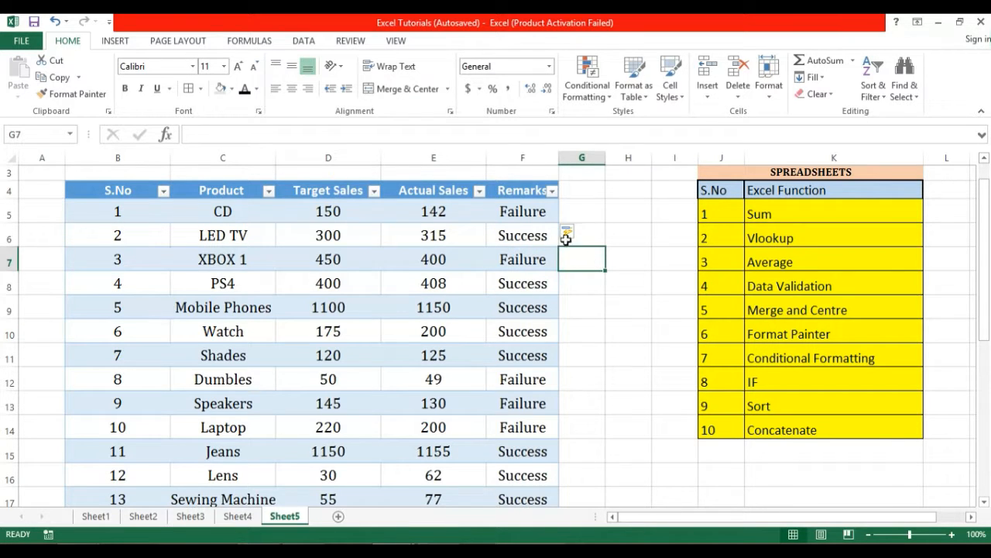
{"action": "left_click", "coordinate": [543, 215]}
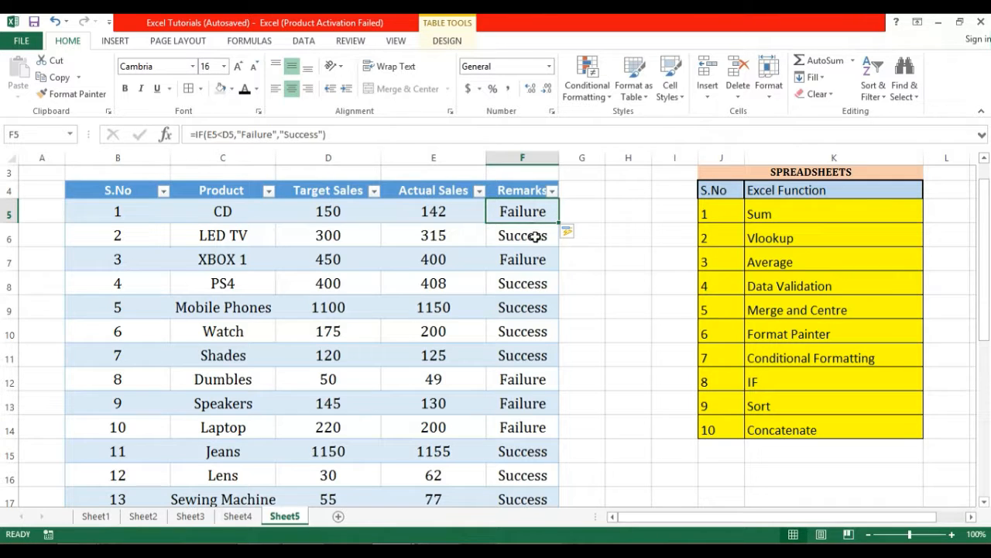
{"action": "left_click", "coordinate": [536, 252]}
{"action": "left_click", "coordinate": [536, 279]}
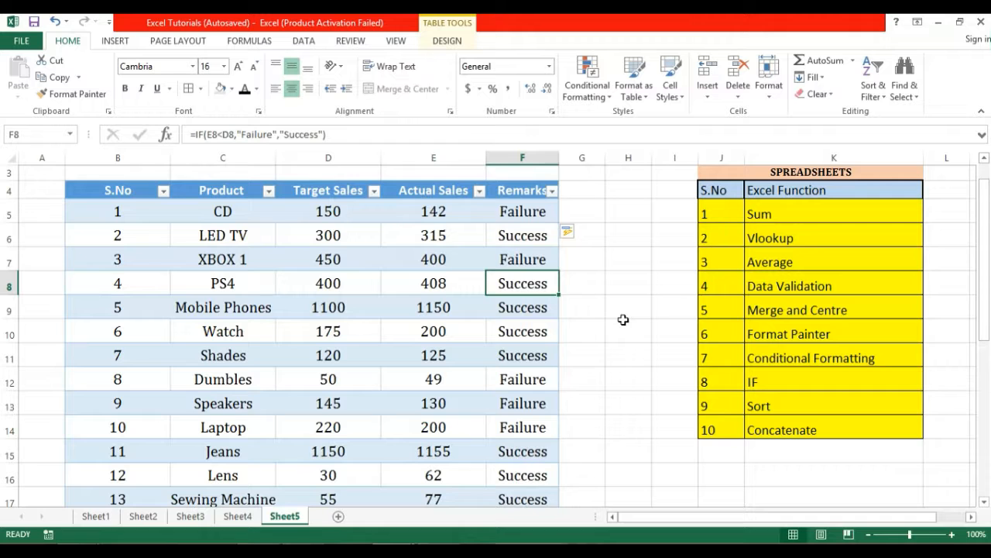
{"action": "left_click", "coordinate": [530, 217]}
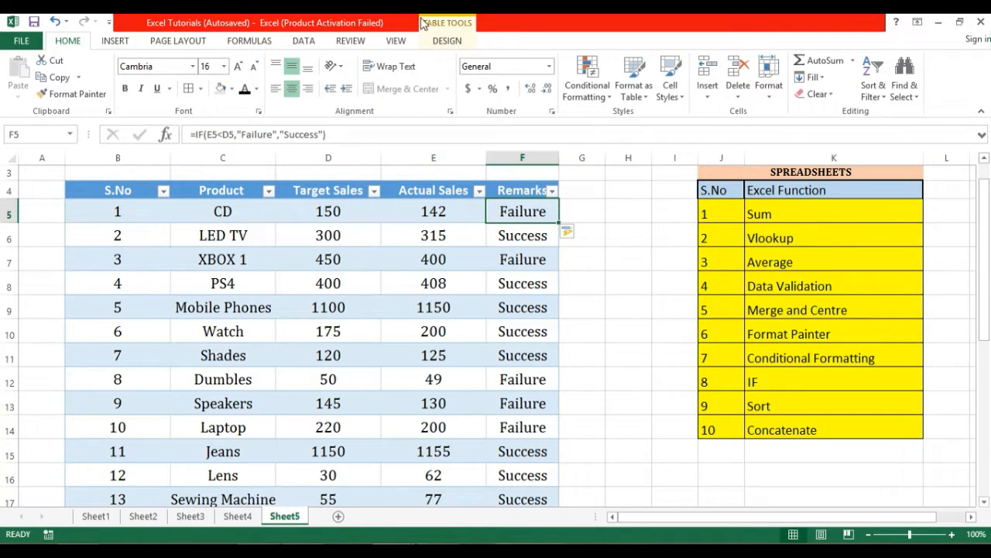
{"action": "left_click", "coordinate": [449, 41]}
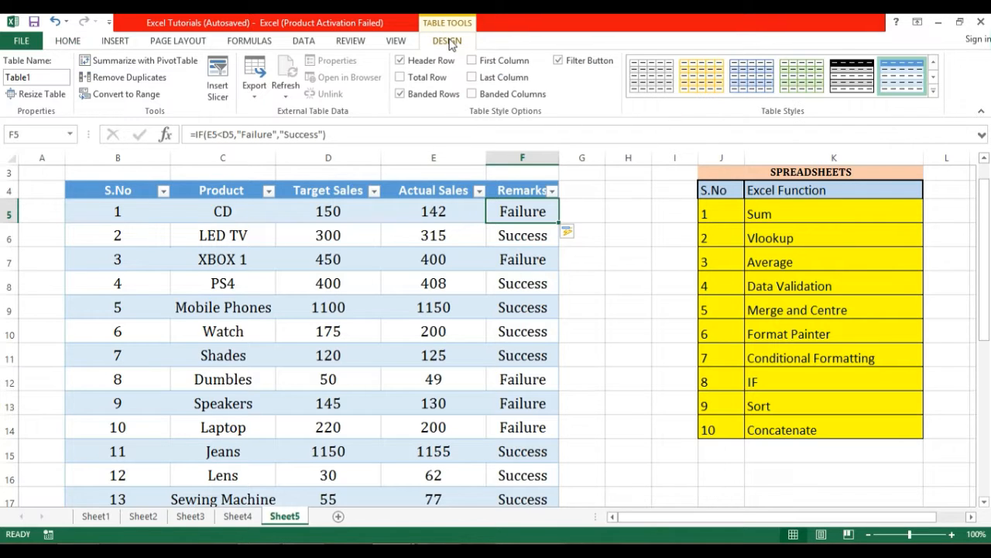
{"action": "left_click", "coordinate": [68, 41]}
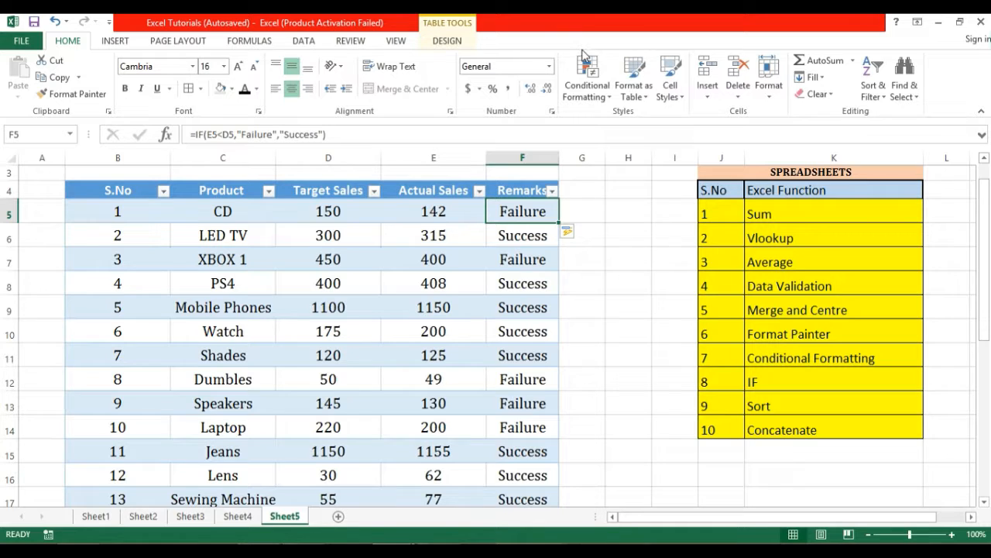
Start a new conditional formatting rule for cells containing specific text.
{"action": "left_click", "coordinate": [610, 99]}
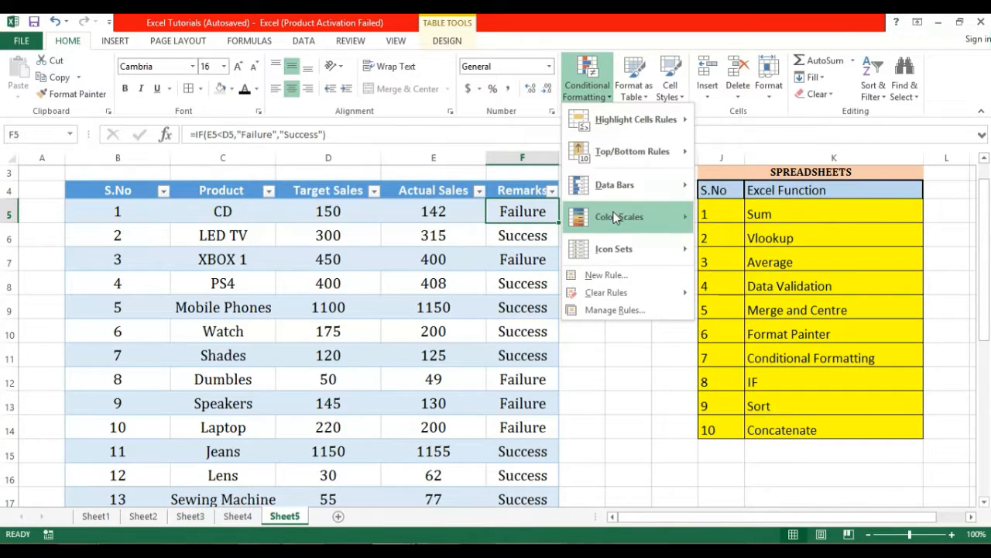
{"action": "left_click", "coordinate": [619, 277]}
{"action": "left_click_drag", "start_coordinate": [572, 157], "coordinate": [360, 157]}
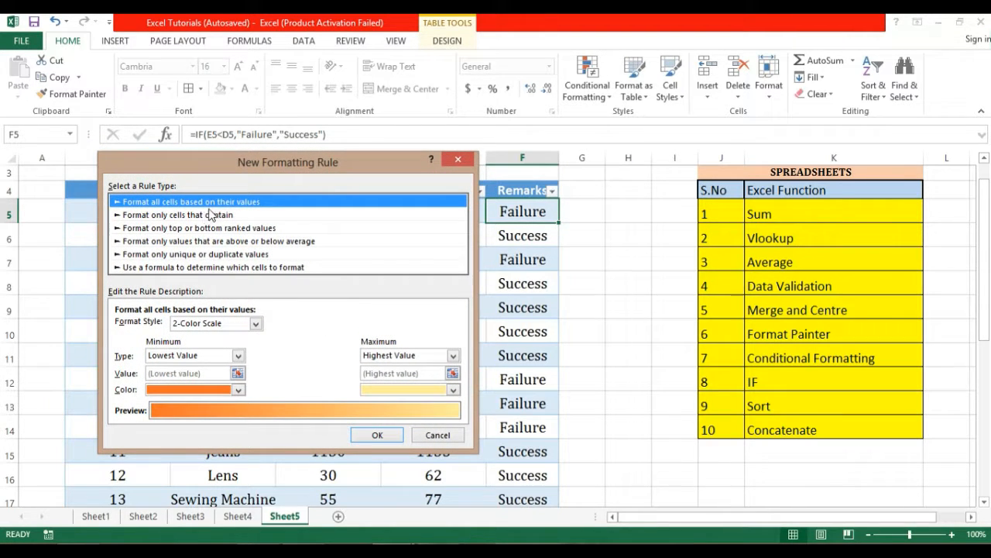
{"action": "left_click", "coordinate": [148, 218]}
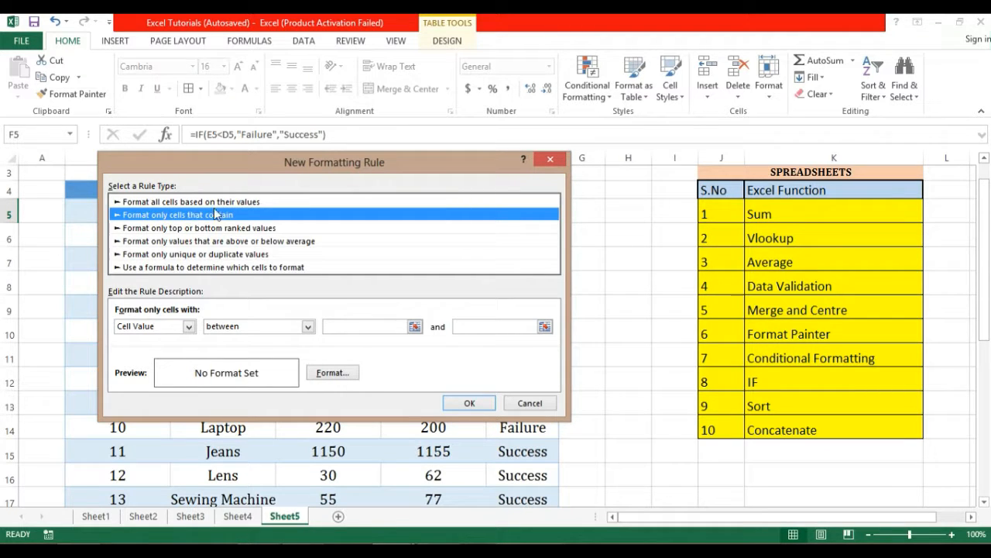
{"action": "left_click_drag", "start_coordinate": [292, 175], "coordinate": [206, 168]}
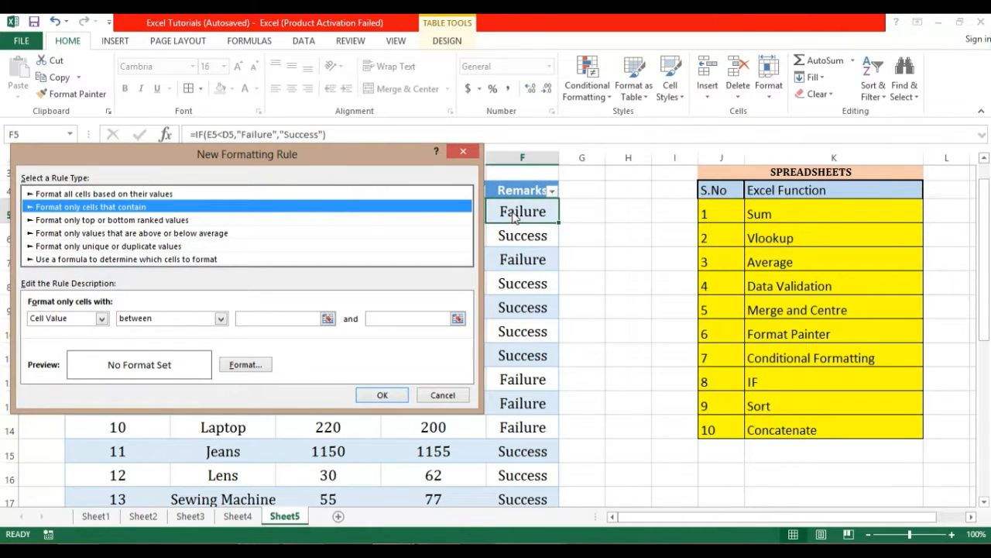
{"action": "left_click_drag", "start_coordinate": [400, 165], "coordinate": [596, 137]}
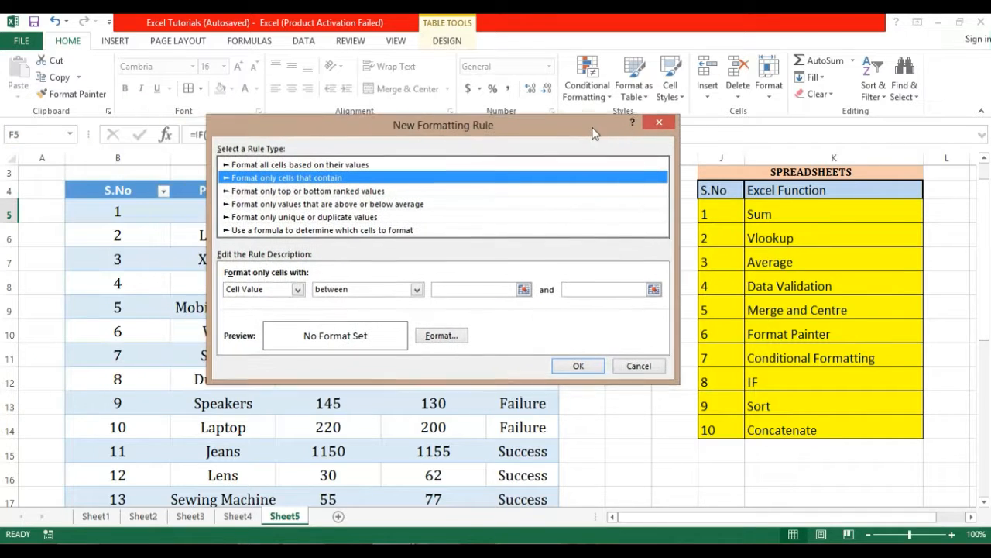
{"action": "left_click", "coordinate": [297, 292]}
{"action": "left_click", "coordinate": [298, 294]}
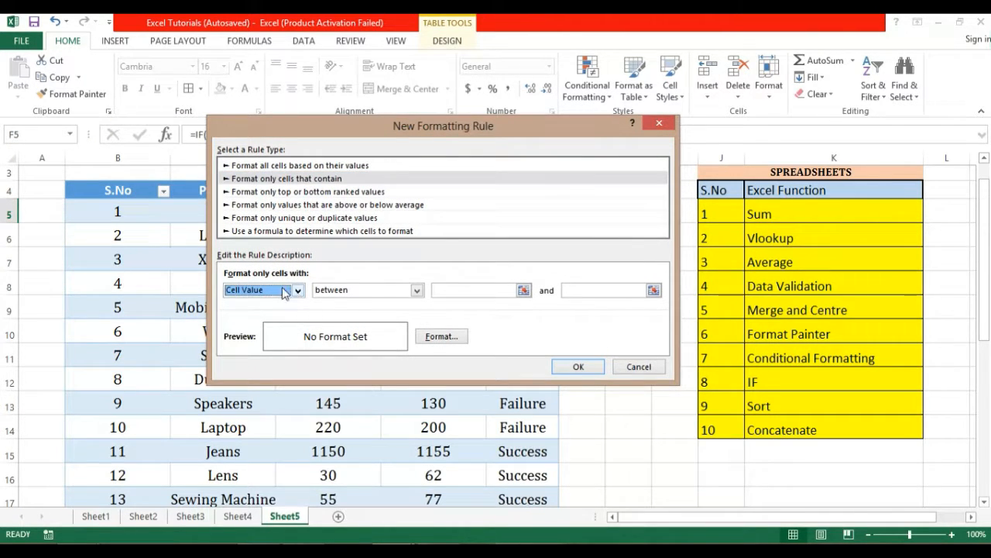
{"action": "left_click", "coordinate": [297, 291]}
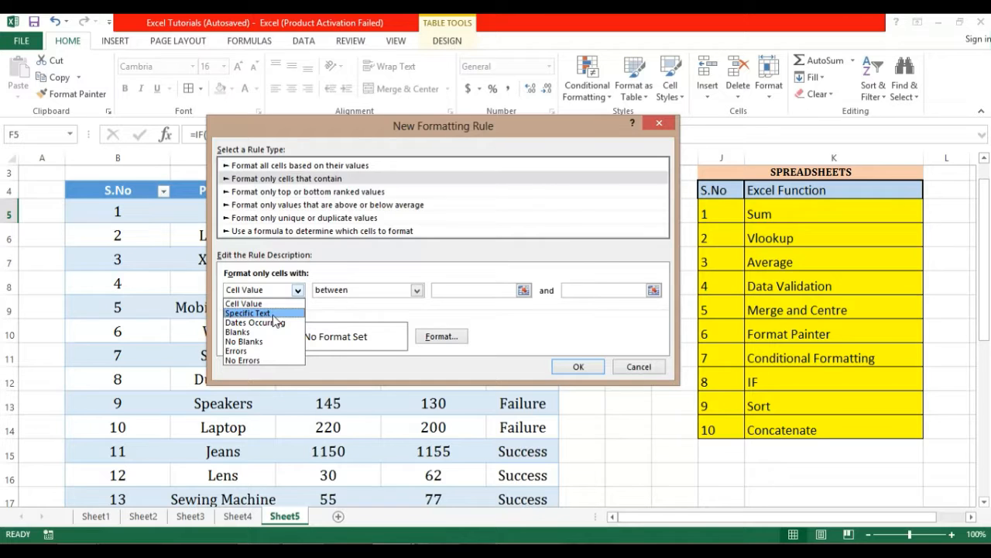
{"action": "left_click", "coordinate": [274, 314]}
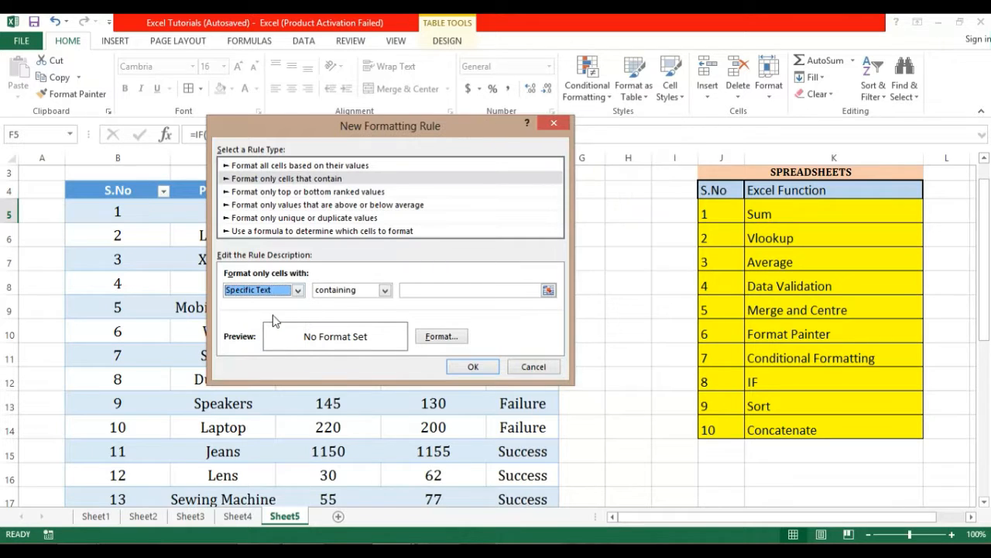
Match the text Failure and give matching cells a red fill.
{"action": "left_click", "coordinate": [418, 288]}
{"action": "type", "text": "Failure"}
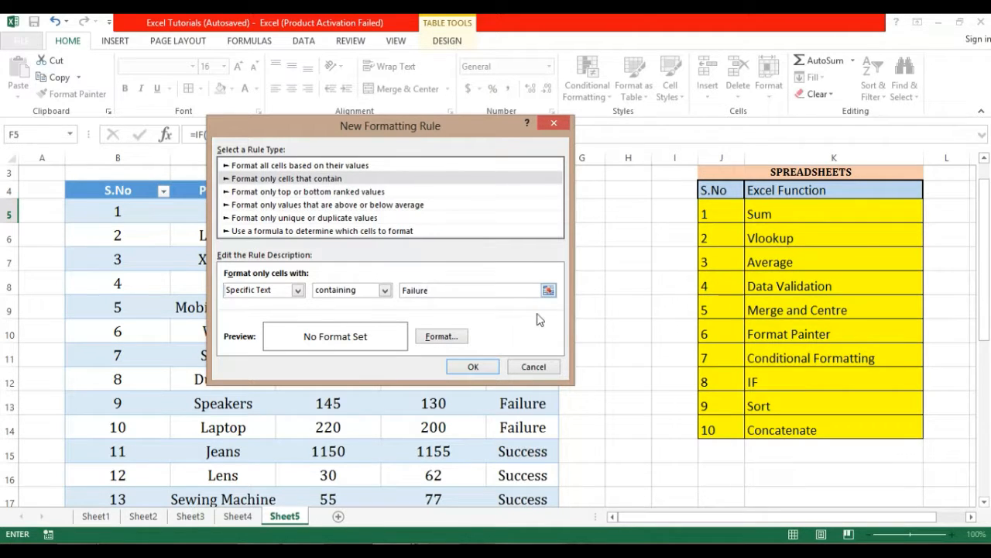
{"action": "left_click", "coordinate": [449, 336]}
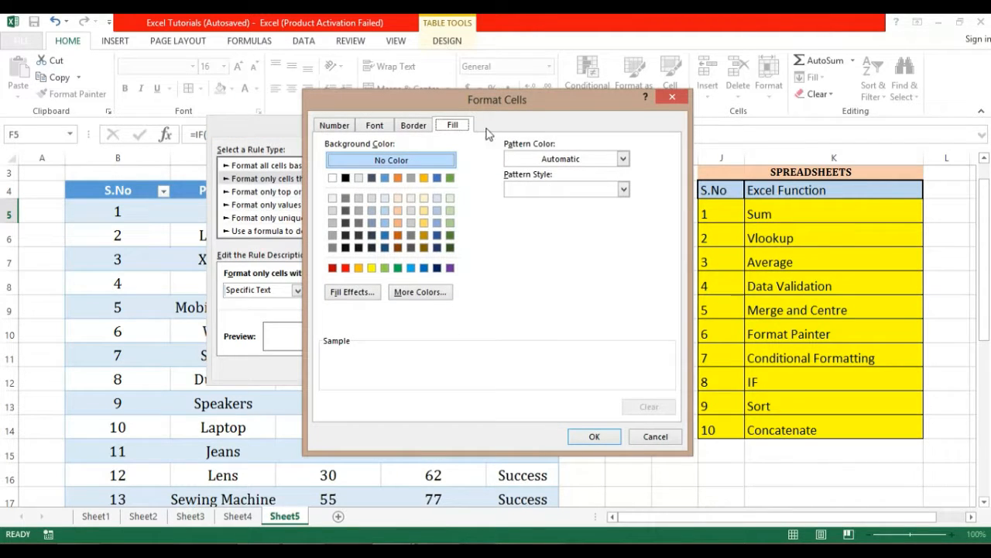
{"action": "left_click", "coordinate": [347, 268]}
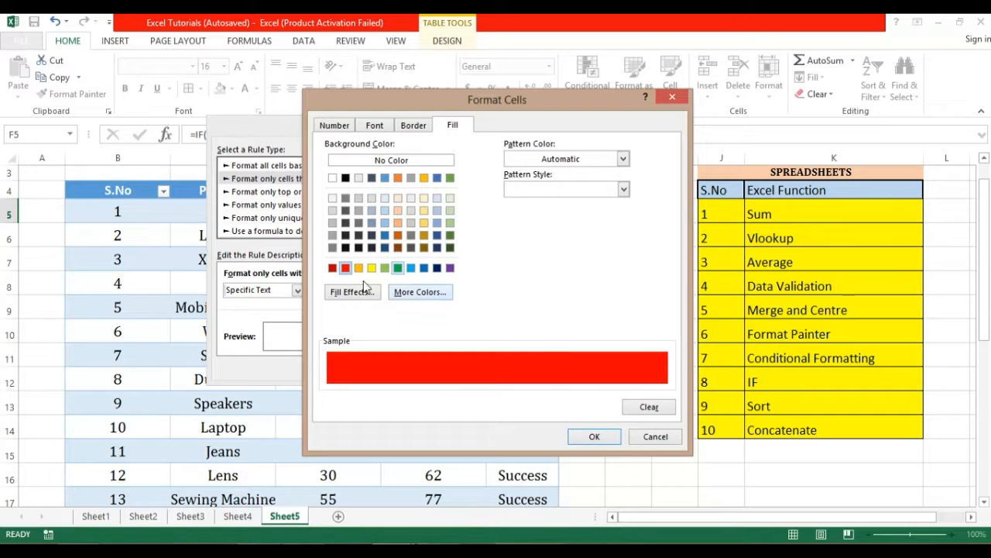
{"action": "left_click", "coordinate": [594, 436]}
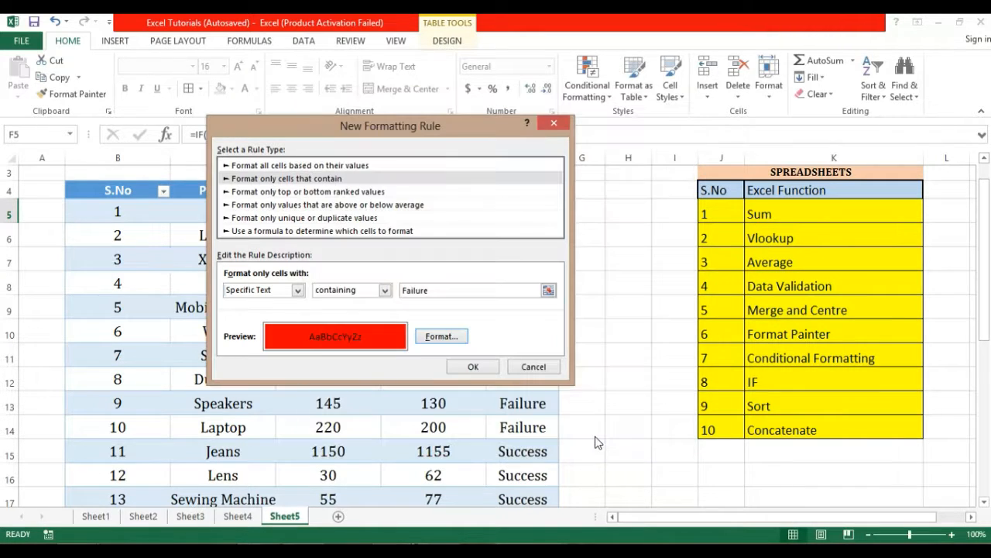
{"action": "left_click", "coordinate": [468, 367]}
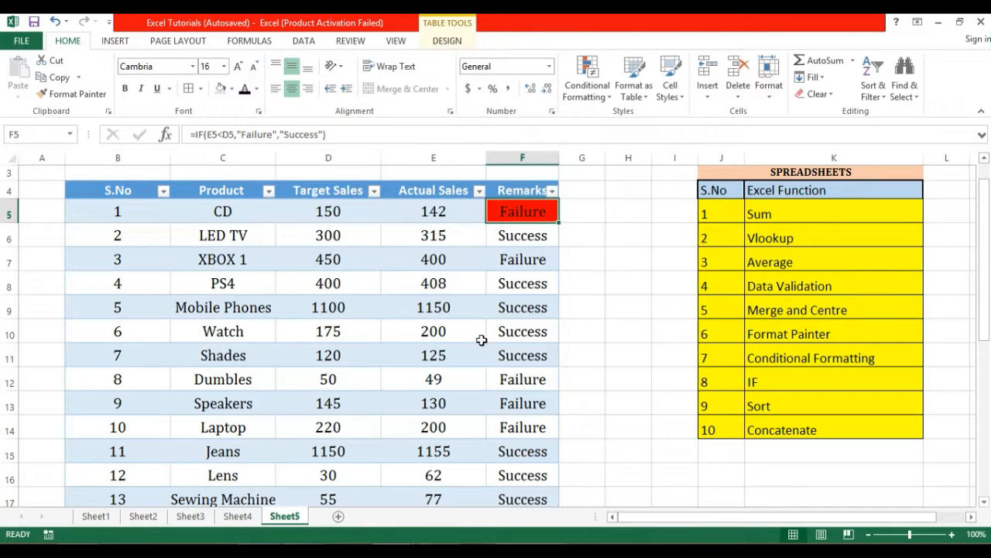
Copy F5's red Failure formatting down to F24 and select Remarks cells F5:F24.
{"action": "left_click_drag", "start_coordinate": [559, 223], "coordinate": [565, 473]}
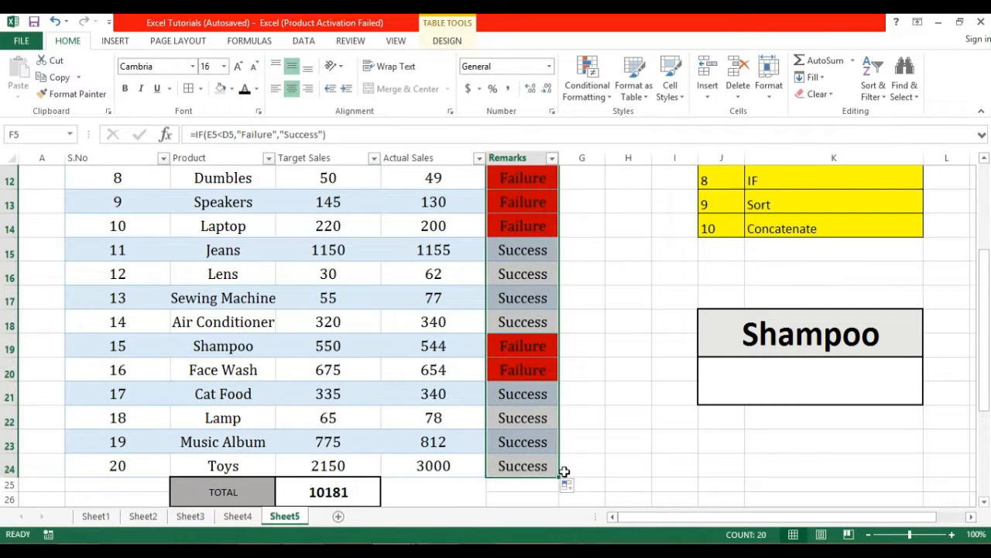
{"action": "left_click", "coordinate": [586, 332]}
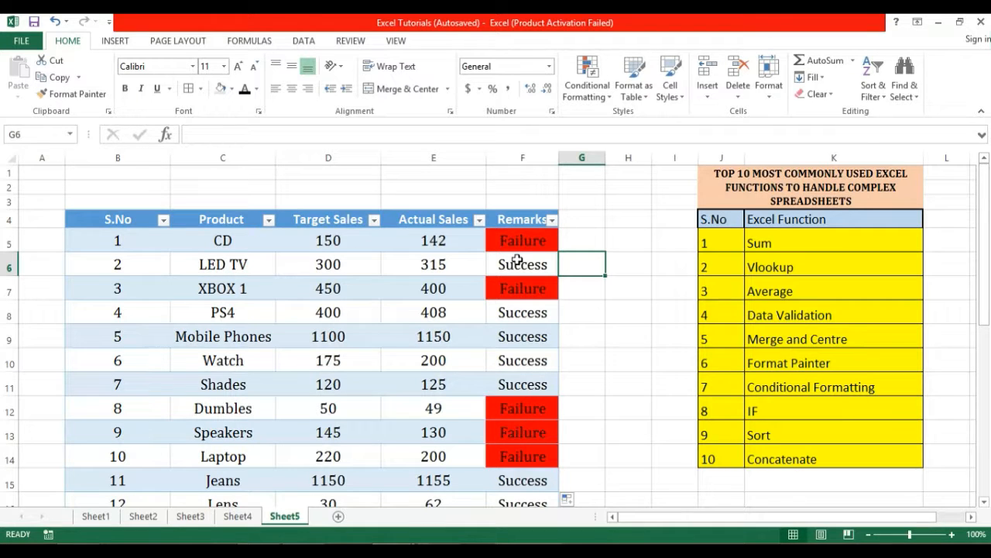
{"action": "left_click", "coordinate": [549, 238]}
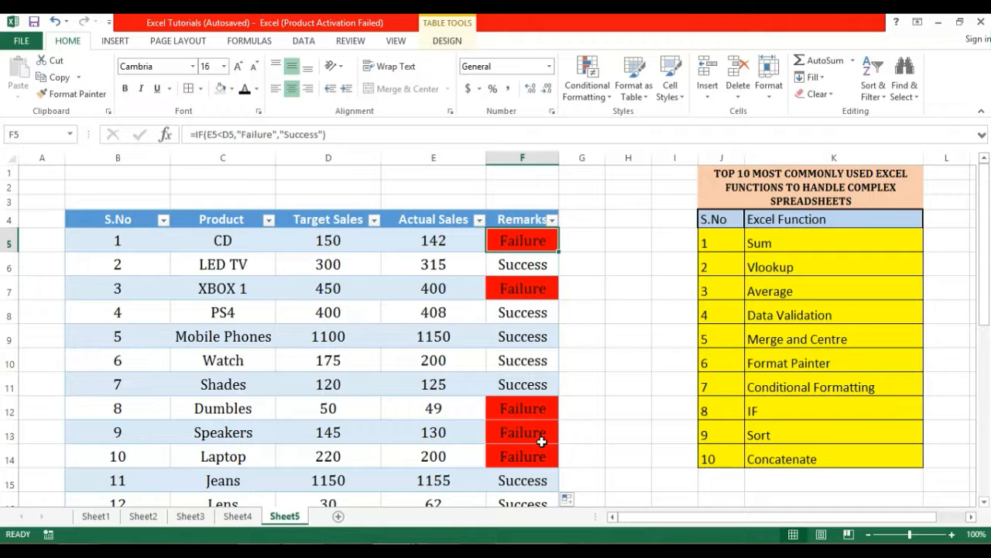
{"action": "left_click_drag", "start_coordinate": [544, 241], "coordinate": [536, 454]}
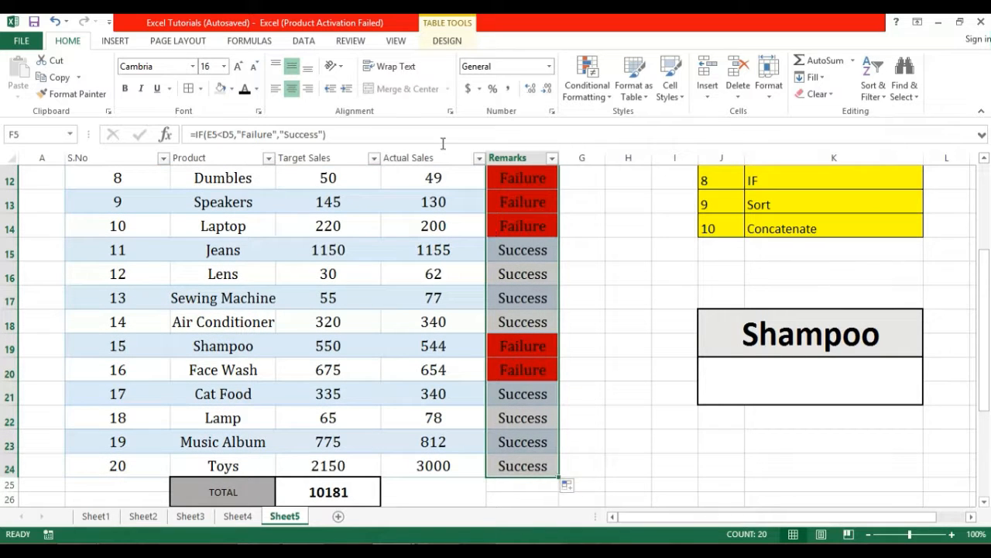
Create a new rule formatting cells that contain the specific text Success.
{"action": "left_click", "coordinate": [605, 88]}
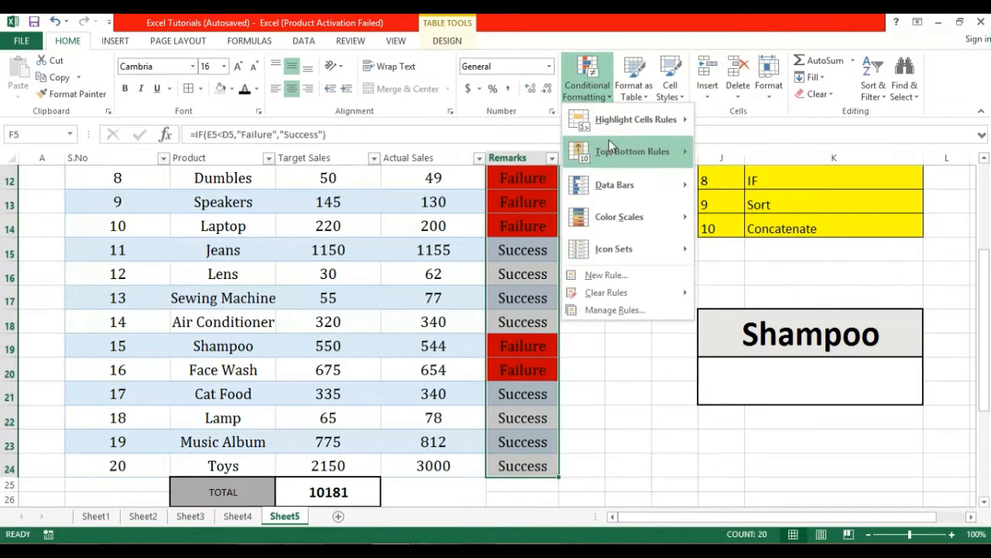
{"action": "left_click", "coordinate": [615, 279]}
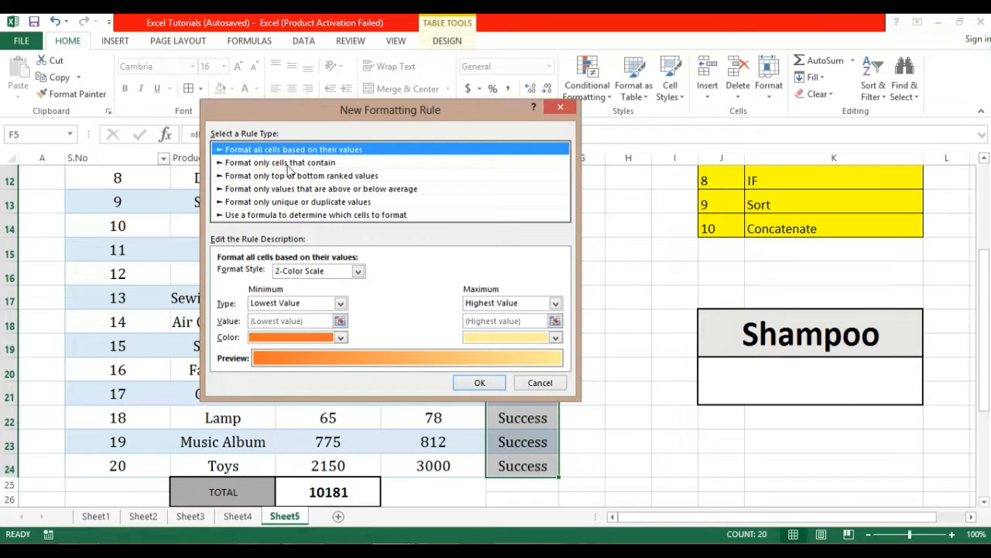
{"action": "left_click", "coordinate": [290, 164]}
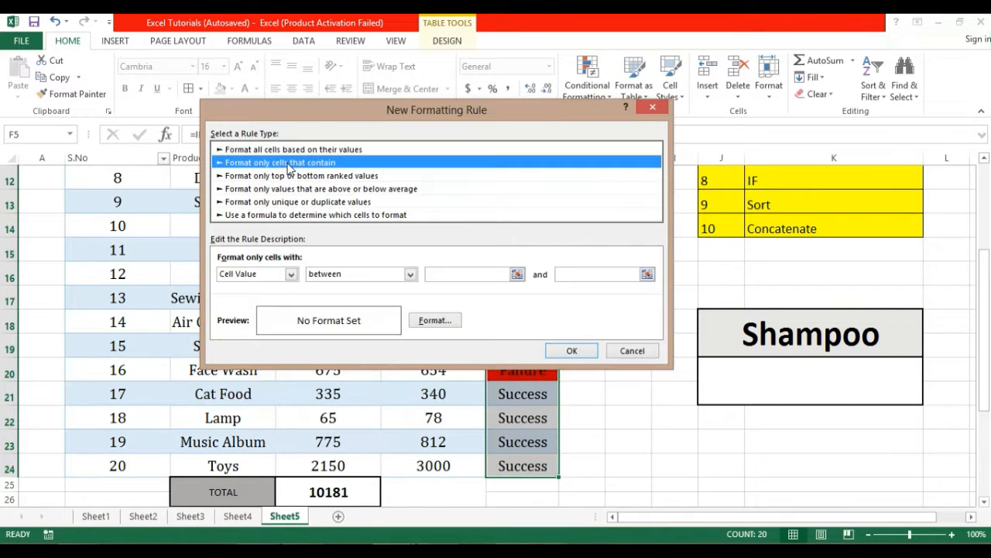
{"action": "left_click", "coordinate": [291, 275]}
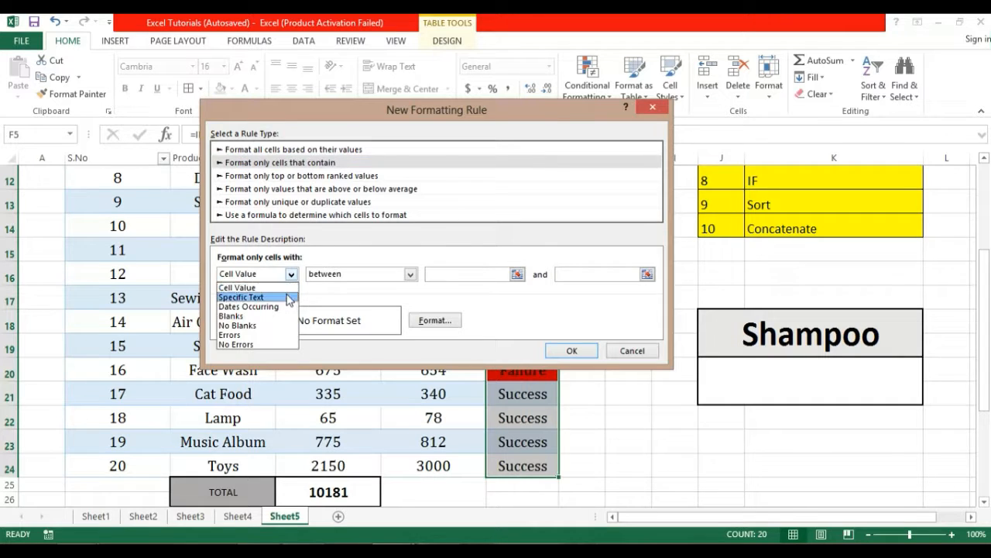
{"action": "left_click", "coordinate": [288, 296]}
{"action": "left_click", "coordinate": [457, 273]}
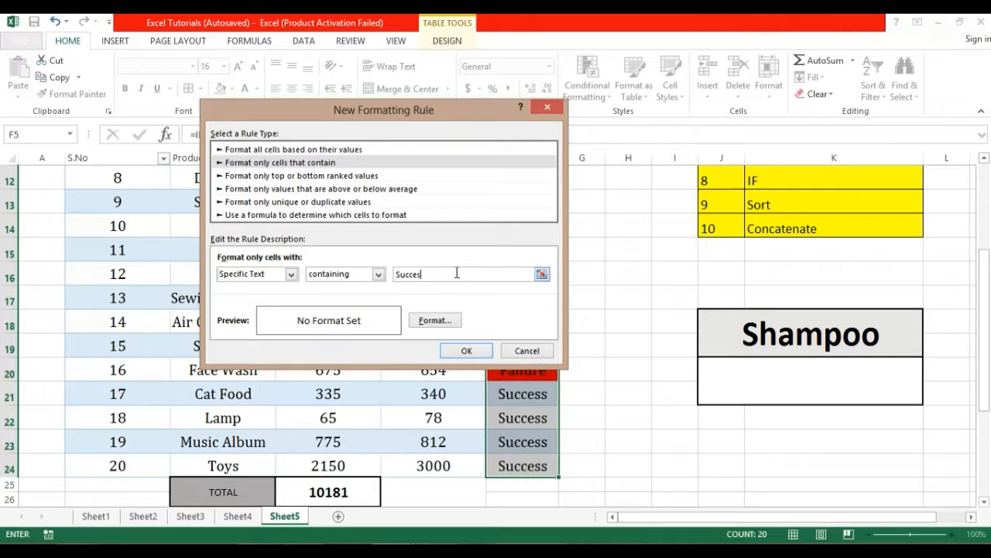
Give matching Success cells a dark green fill and save the rule.
{"action": "left_click", "coordinate": [451, 323]}
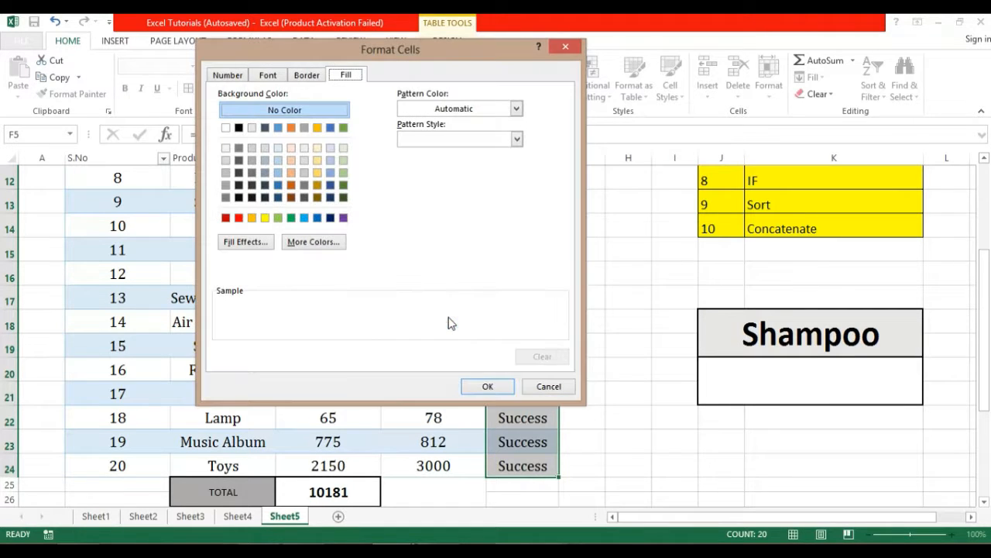
{"action": "left_click", "coordinate": [280, 219]}
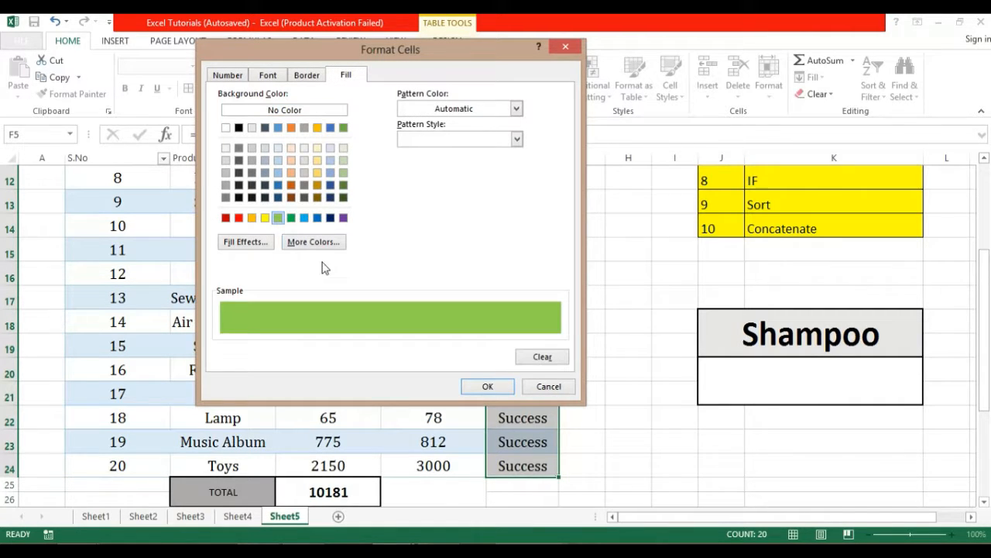
{"action": "left_click", "coordinate": [291, 219]}
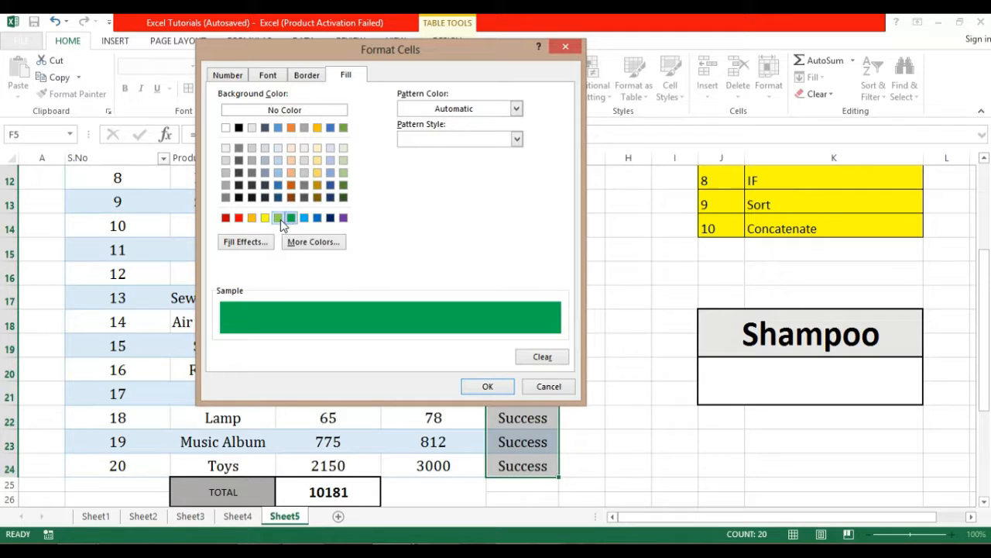
{"action": "left_click", "coordinate": [488, 386]}
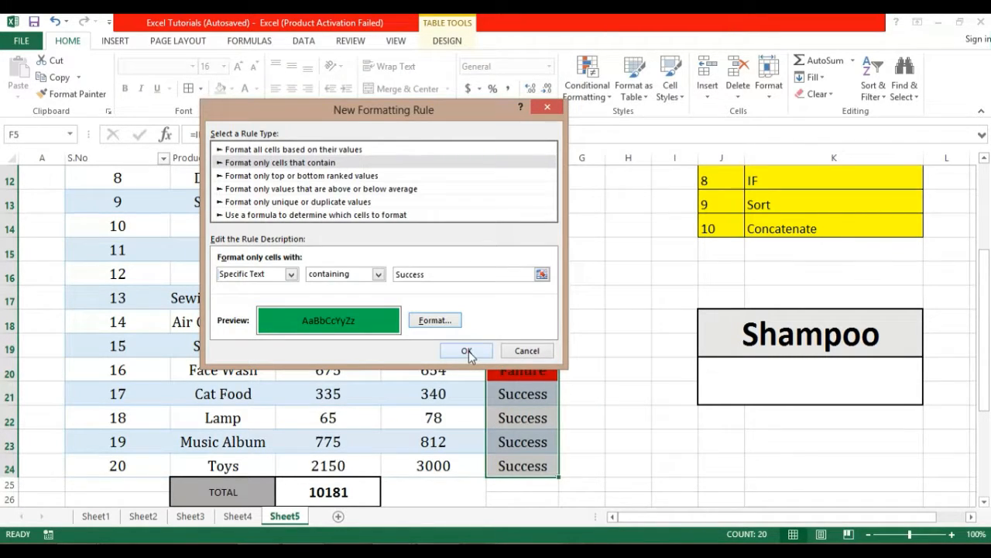
{"action": "left_click", "coordinate": [467, 351]}
{"action": "left_click", "coordinate": [623, 295]}
{"action": "left_click_drag", "start_coordinate": [983, 329], "coordinate": [984, 244]}
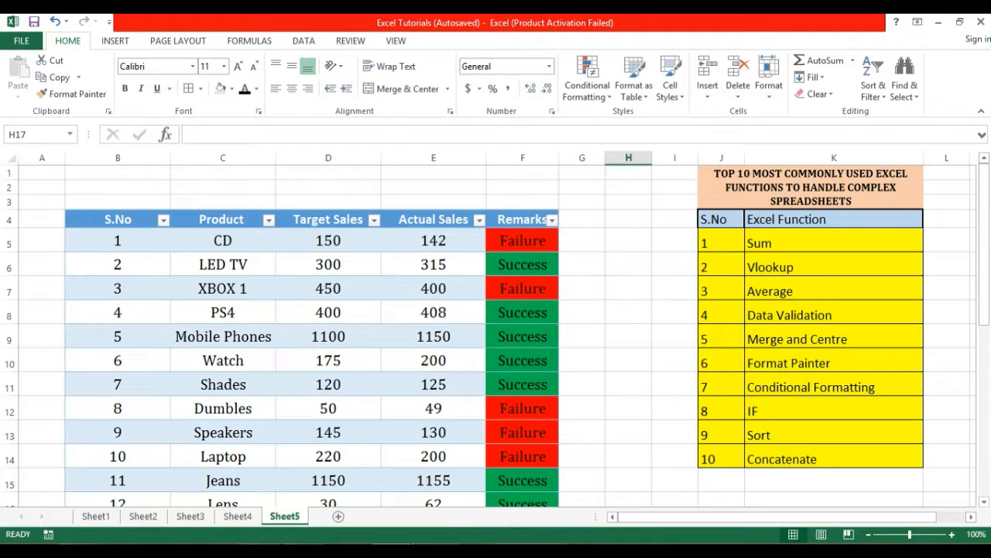
{"action": "mouse_move", "coordinate": [983, 236]}
{"action": "left_mouse_down"}
{"action": "mouse_move", "coordinate": [989, 336]}
{"action": "mouse_move", "coordinate": [989, 234]}
{"action": "mouse_move", "coordinate": [986, 331]}
{"action": "mouse_move", "coordinate": [975, 226]}
{"action": "left_mouse_up"}
{"action": "left_click_drag", "start_coordinate": [523, 244], "coordinate": [522, 418]}
{"action": "left_click", "coordinate": [568, 304]}
{"action": "left_click", "coordinate": [531, 241]}
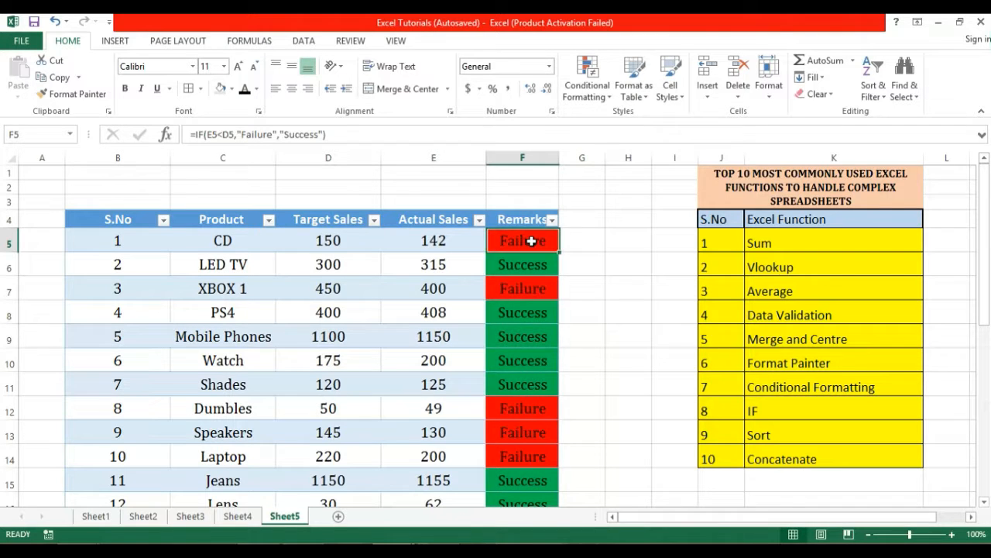
{"action": "left_click_drag", "start_coordinate": [531, 240], "coordinate": [522, 498]}
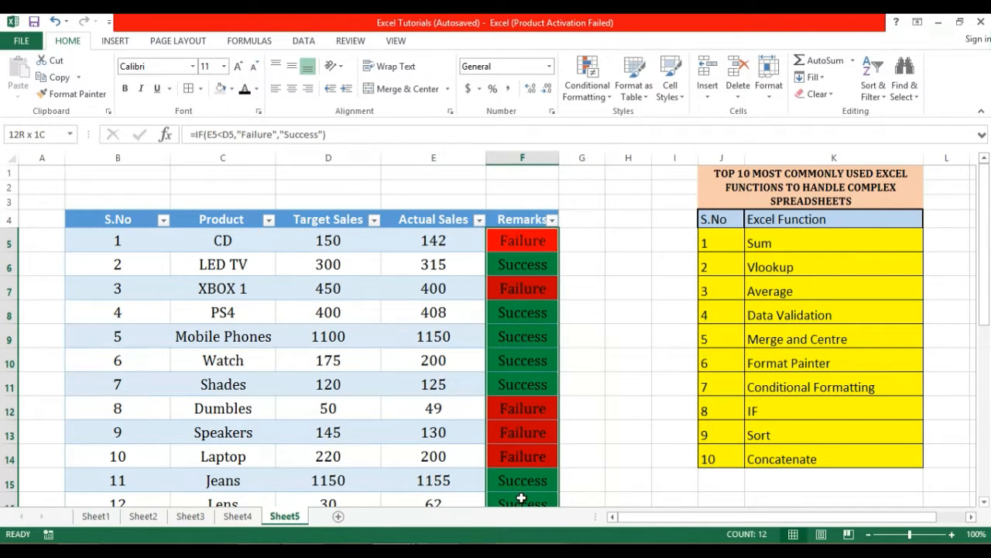
{"action": "left_click", "coordinate": [581, 240]}
{"action": "left_click", "coordinate": [511, 237]}
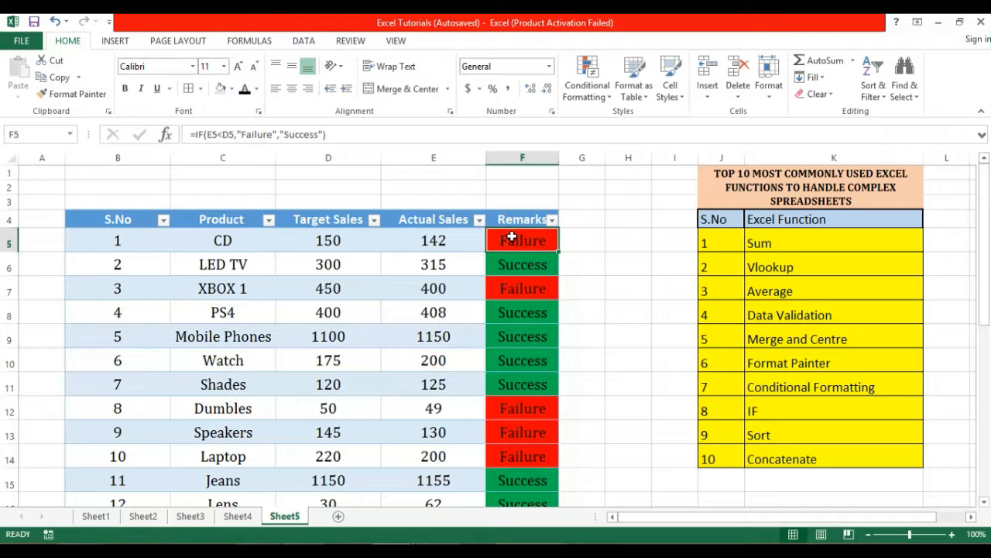
{"action": "left_click", "coordinate": [515, 280]}
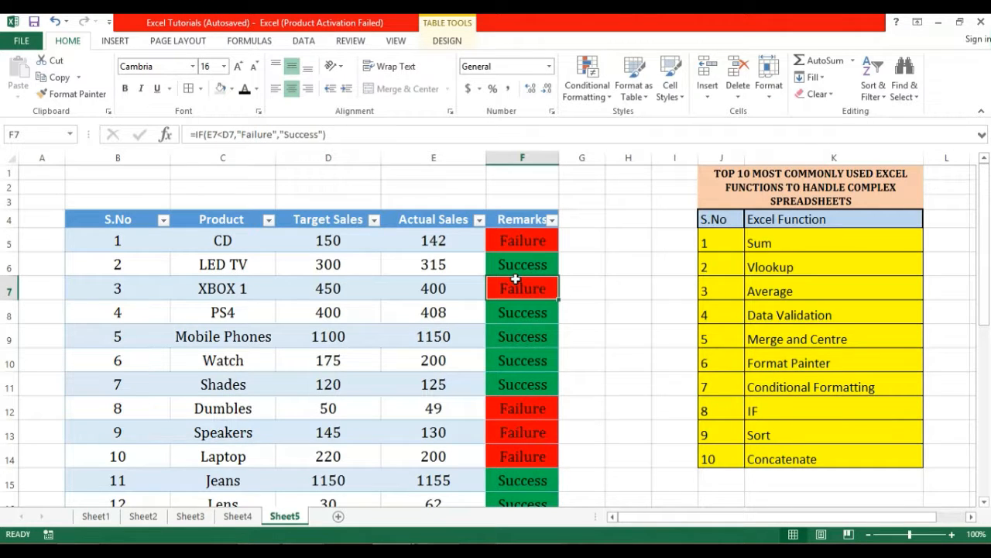
{"action": "left_click", "coordinate": [580, 259]}
{"action": "scroll", "coordinate": [580, 260], "scroll_direction": "down", "scroll_amount": 1}
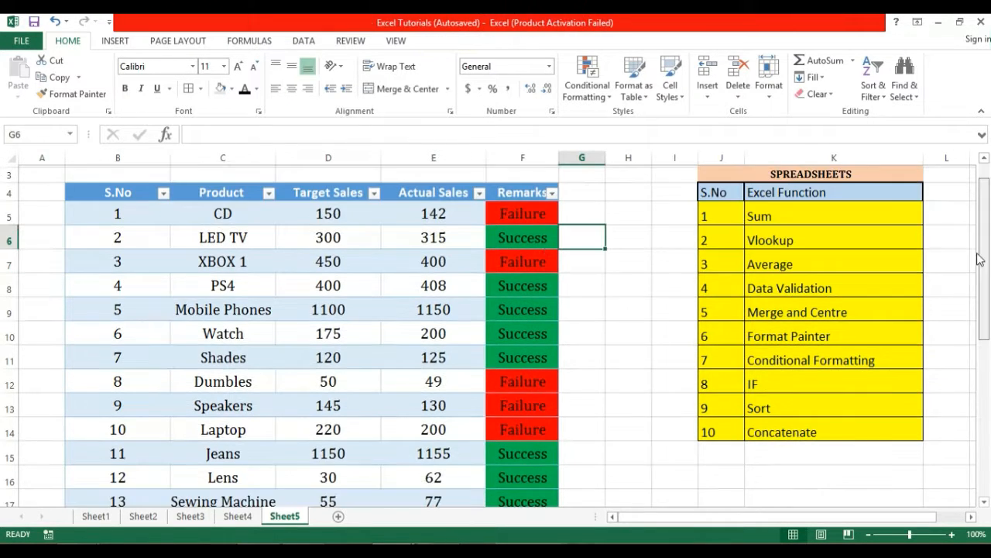
Select Product cell C5 as the sort key and show the Formulas commands.
{"action": "left_click", "coordinate": [819, 412]}
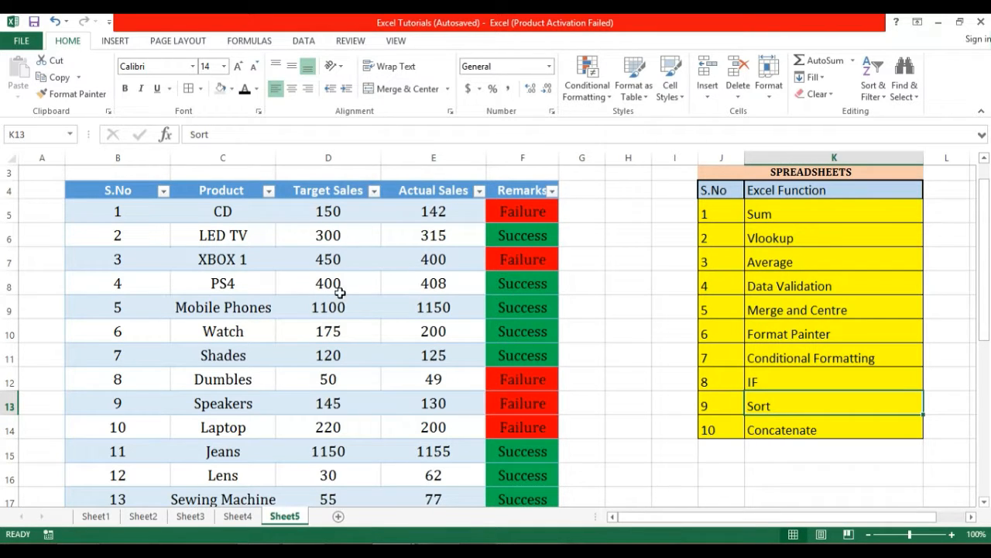
{"action": "mouse_move", "coordinate": [215, 428]}
{"action": "left_mouse_down"}
{"action": "mouse_move", "coordinate": [215, 212]}
{"action": "mouse_move", "coordinate": [213, 423]}
{"action": "left_mouse_up"}
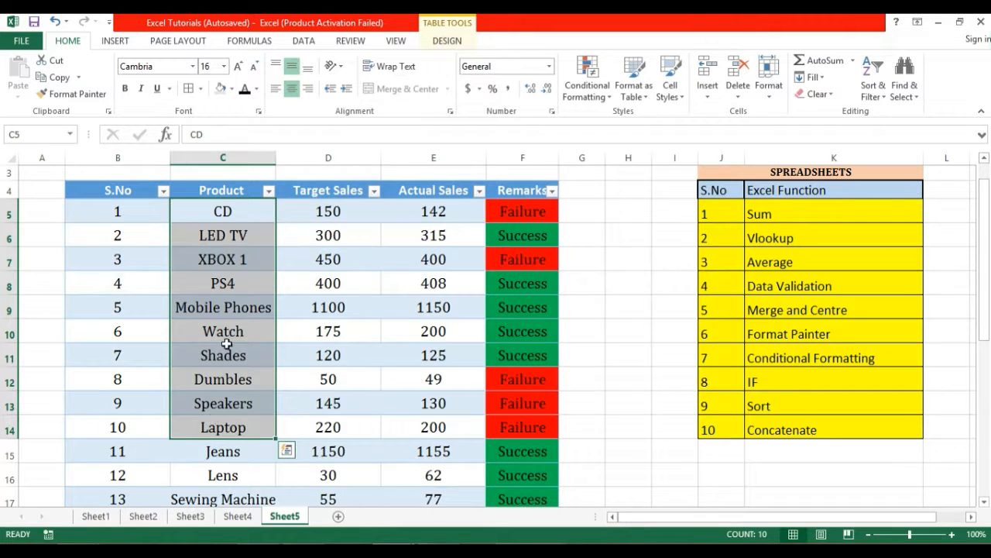
{"action": "left_click", "coordinate": [230, 209]}
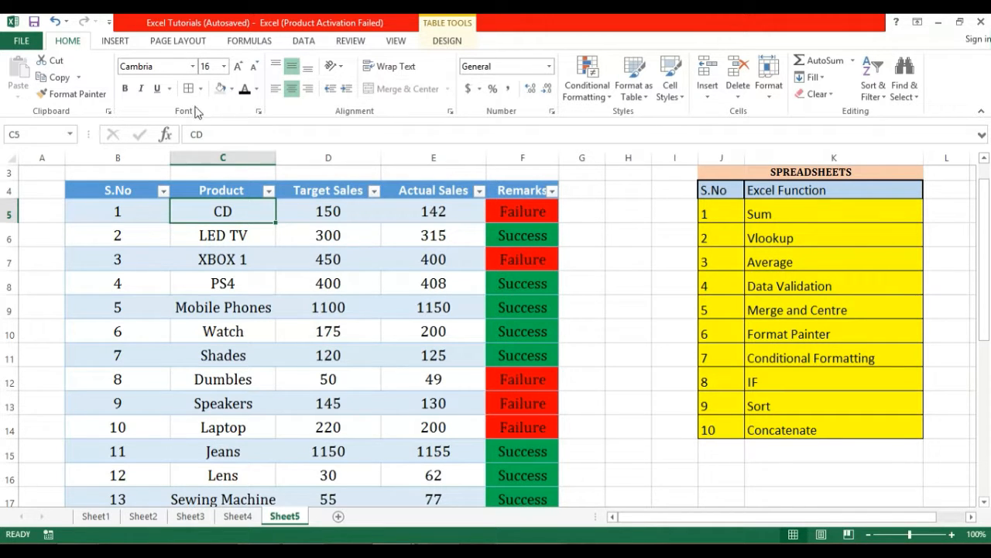
{"action": "left_click", "coordinate": [249, 41]}
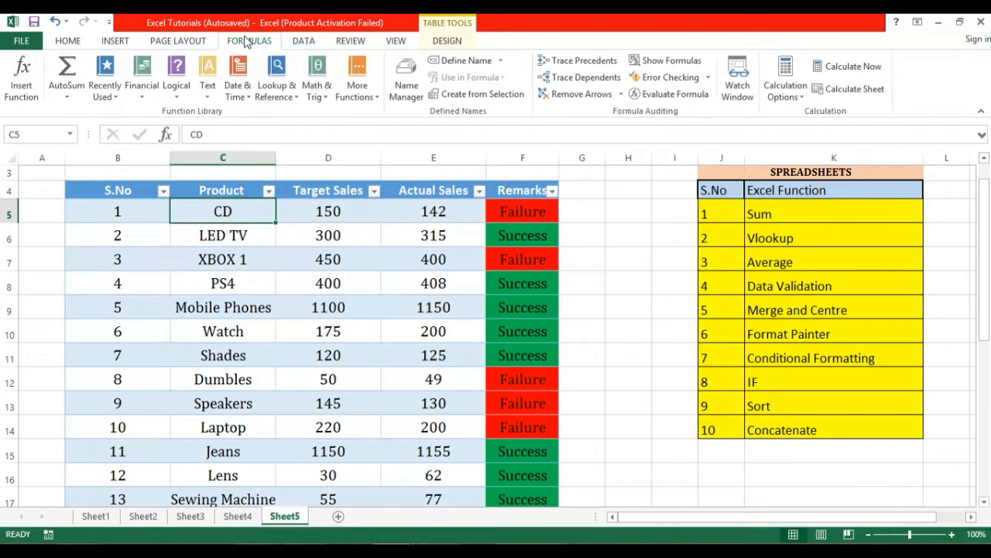
Sort the sales table A to Z by Product.
{"action": "left_click", "coordinate": [302, 41]}
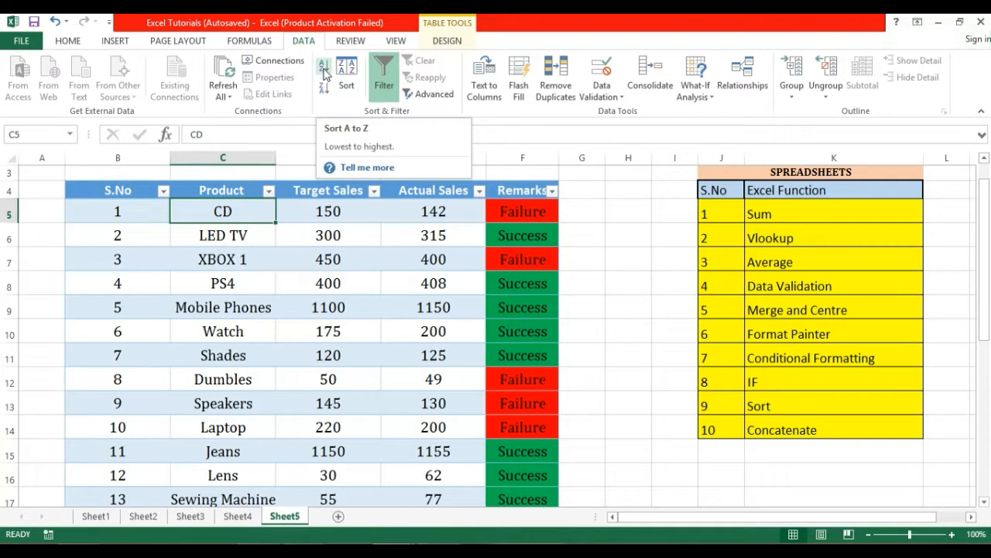
{"action": "left_click", "coordinate": [323, 71]}
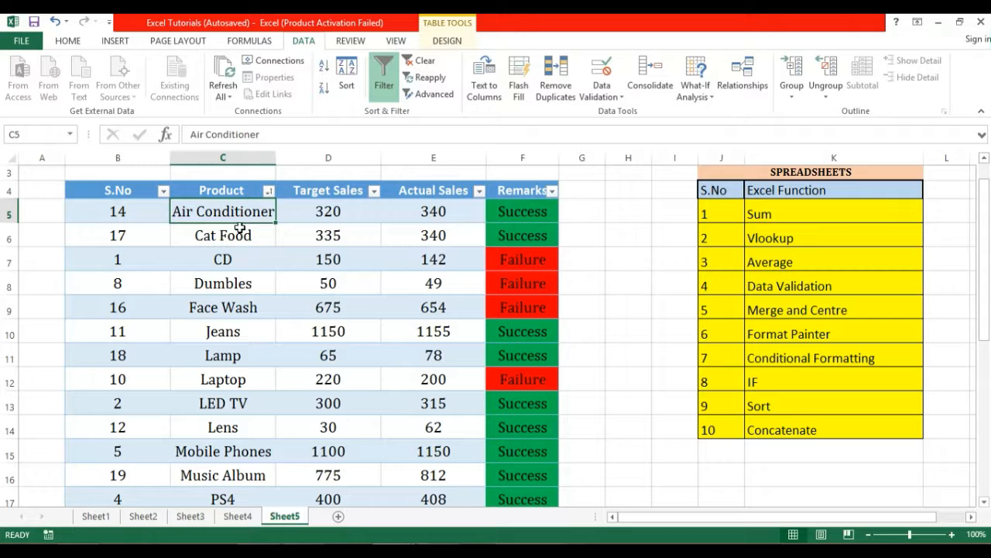
{"action": "left_click", "coordinate": [239, 246]}
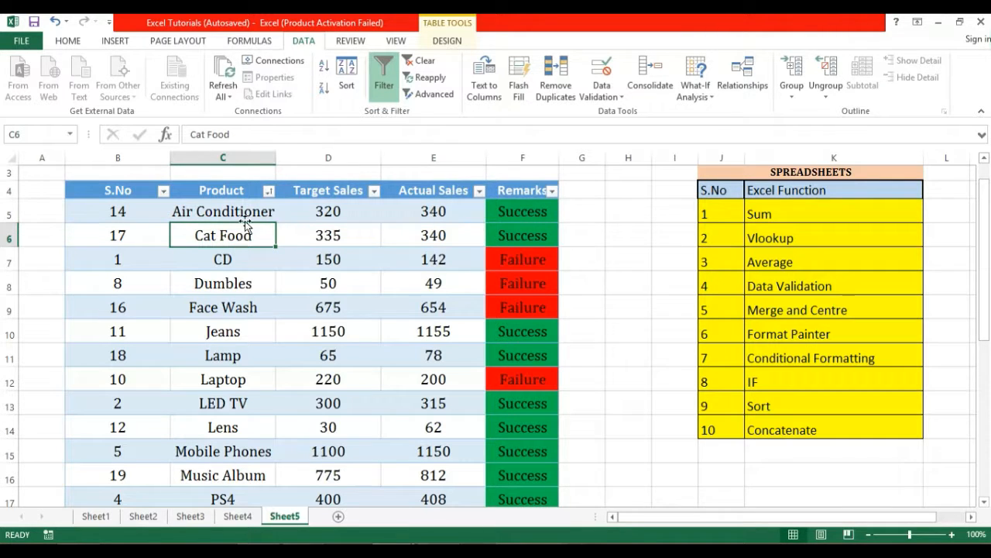
{"action": "left_click_drag", "start_coordinate": [982, 263], "coordinate": [984, 235]}
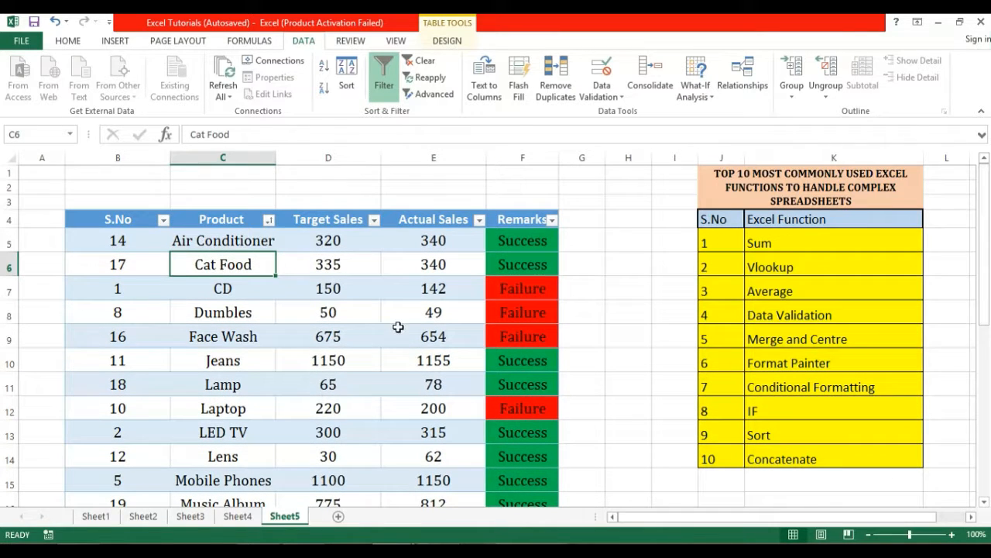
Renumber S.No as 1, 2, 3 and fill the sequence down the column.
{"action": "left_click_drag", "start_coordinate": [127, 241], "coordinate": [127, 284]}
{"action": "left_click", "coordinate": [130, 242]}
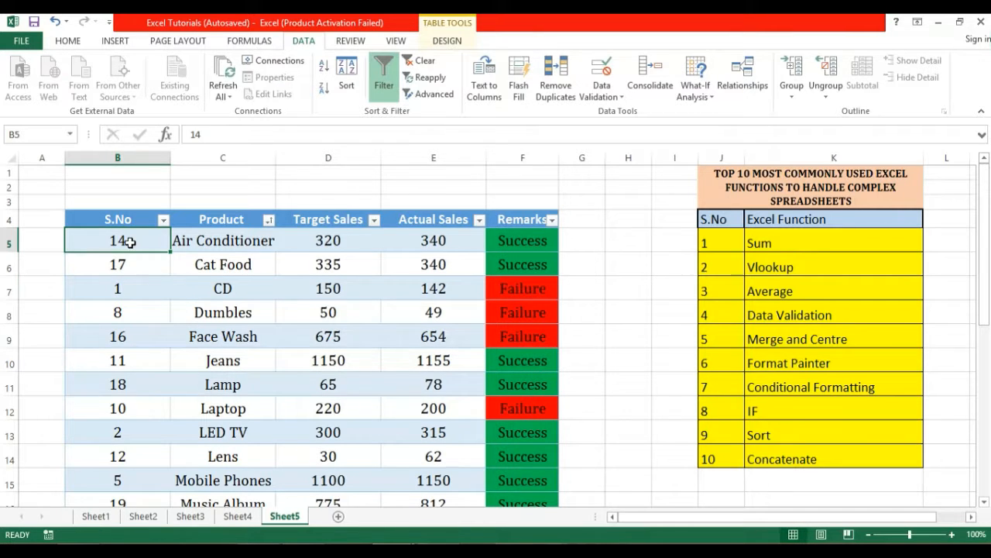
{"action": "type", "text": "1"}
{"action": "key", "text": "Return"}
{"action": "type", "text": "2"}
{"action": "key", "text": "Return"}
{"action": "type", "text": "3"}
{"action": "left_click", "coordinate": [130, 243]}
{"action": "left_click_drag", "start_coordinate": [148, 238], "coordinate": [145, 449]}
{"action": "key", "text": "Right"}
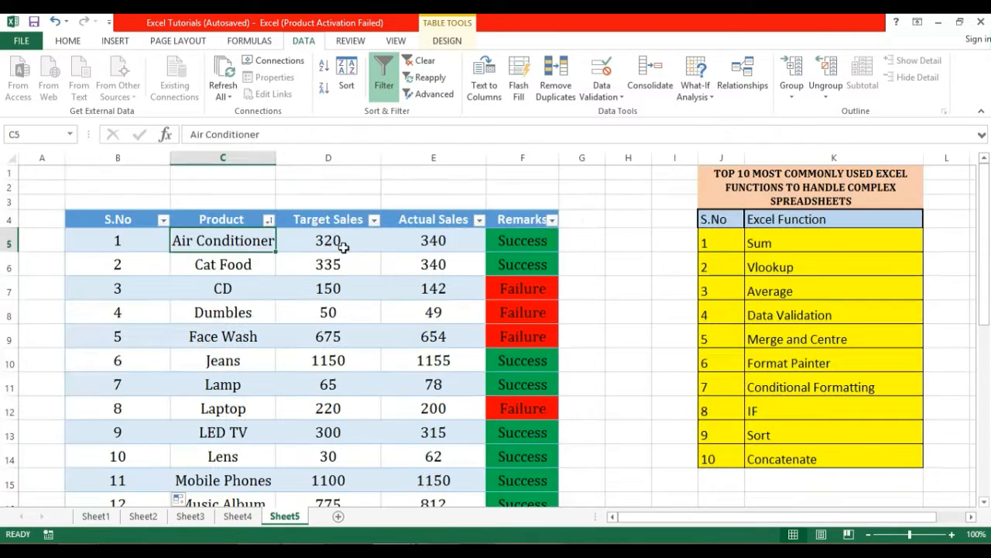
Locate the First Name and Last Name entries in the name table.
{"action": "left_click_drag", "start_coordinate": [584, 244], "coordinate": [703, 369]}
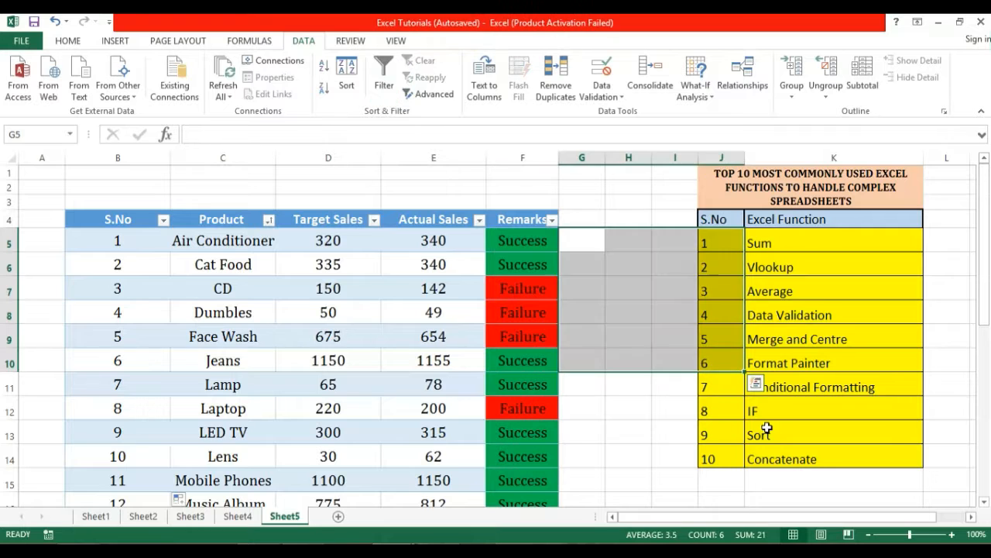
{"action": "left_click", "coordinate": [780, 446]}
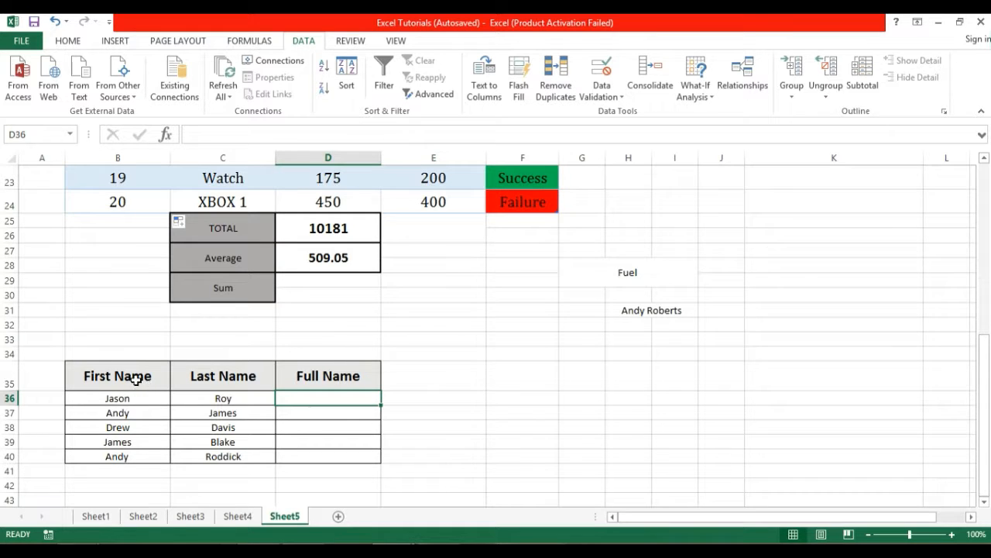
{"action": "left_click_drag", "start_coordinate": [132, 378], "coordinate": [263, 428]}
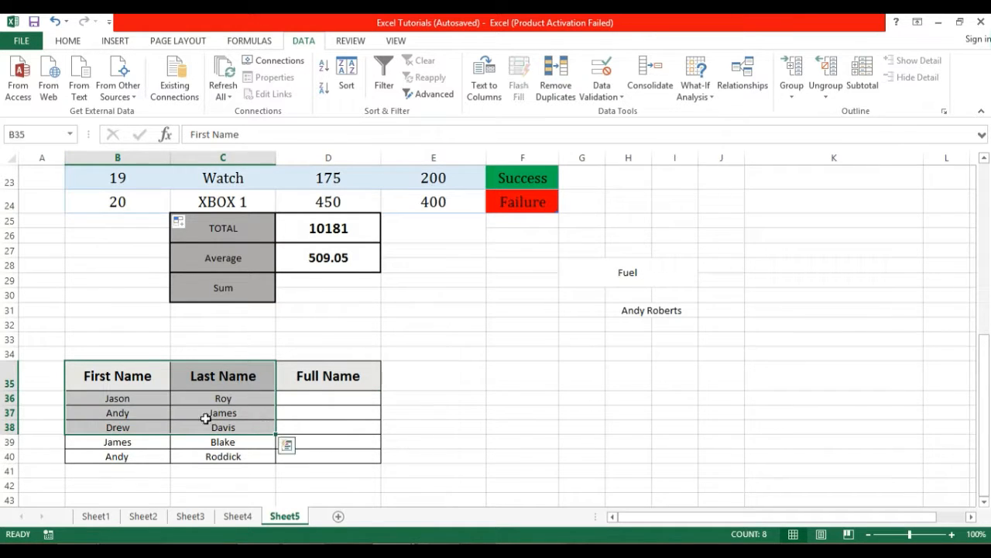
{"action": "left_click", "coordinate": [107, 388]}
{"action": "left_click", "coordinate": [214, 381]}
{"action": "left_click", "coordinate": [117, 370]}
{"action": "left_click_drag", "start_coordinate": [124, 398], "coordinate": [231, 453]}
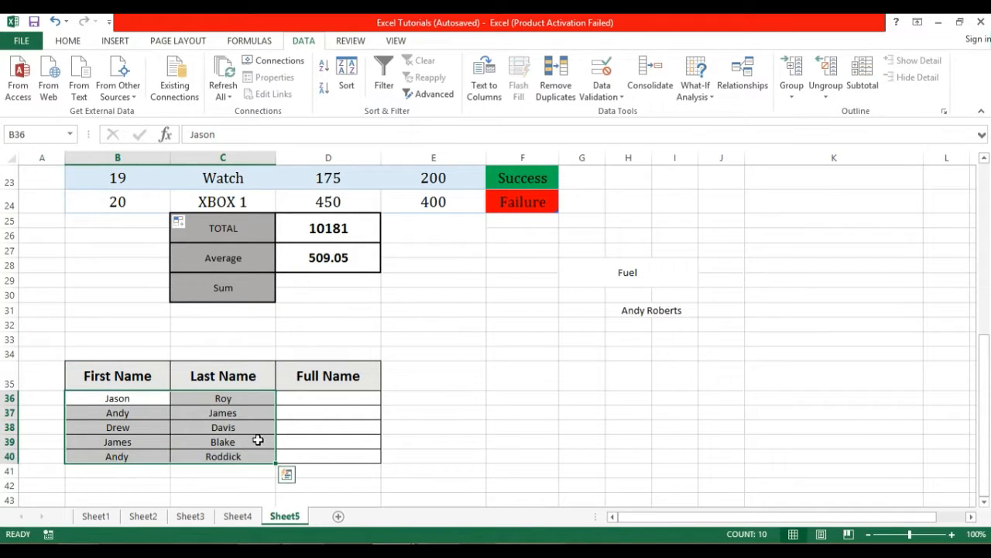
Start a =CONCATENATE( formula in the first Full Name cell D36.
{"action": "left_click", "coordinate": [320, 399]}
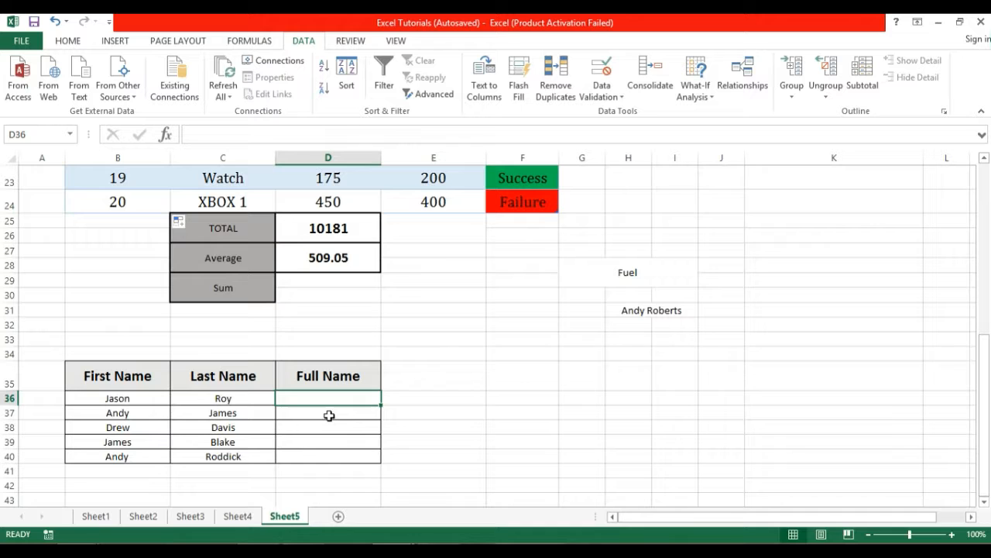
{"action": "left_click", "coordinate": [336, 412]}
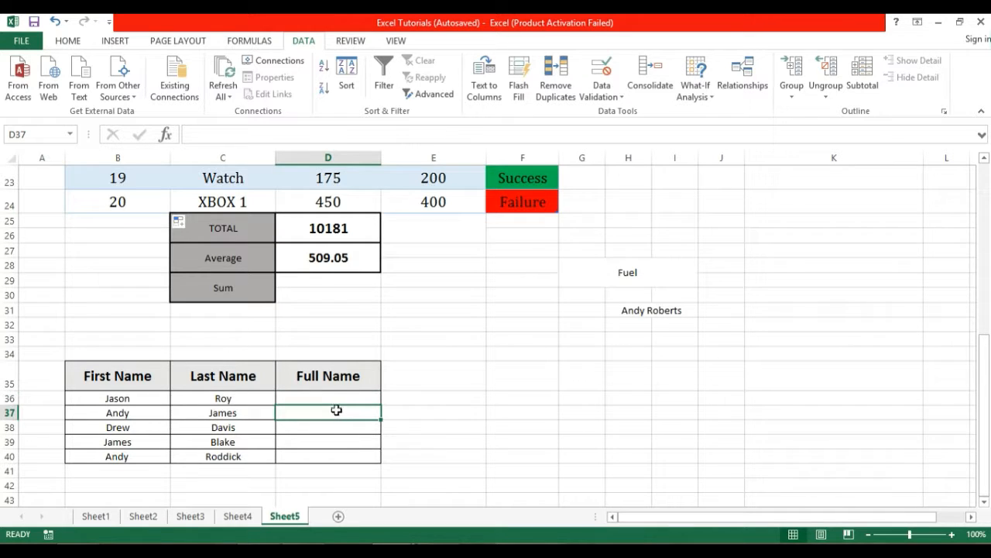
{"action": "left_click", "coordinate": [336, 398]}
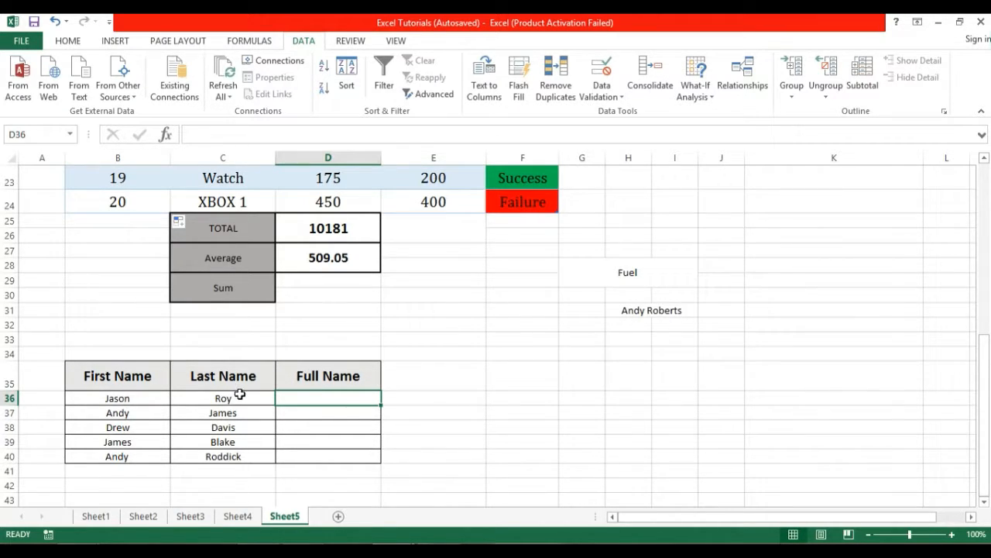
{"action": "left_click", "coordinate": [321, 410]}
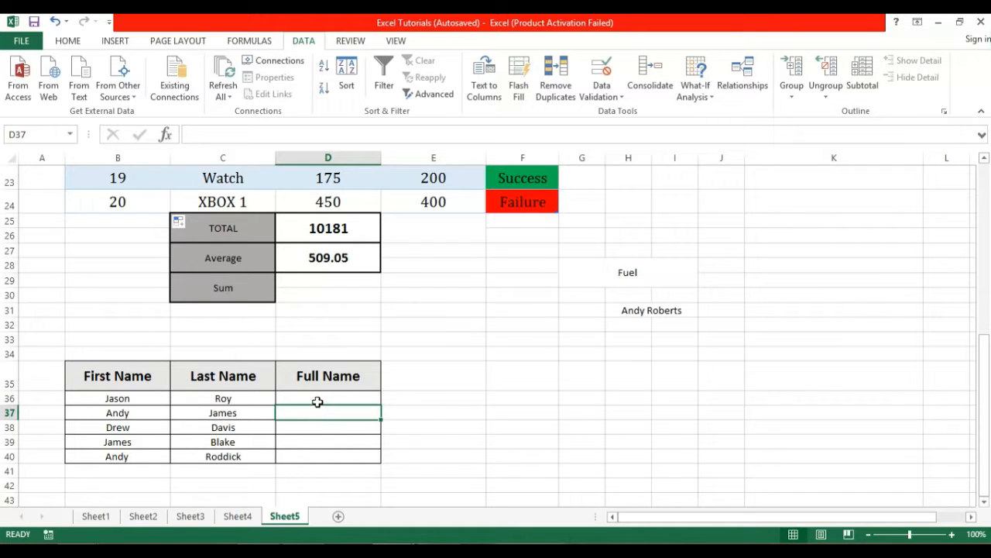
{"action": "left_click", "coordinate": [318, 401]}
{"action": "type", "text": "=con"}
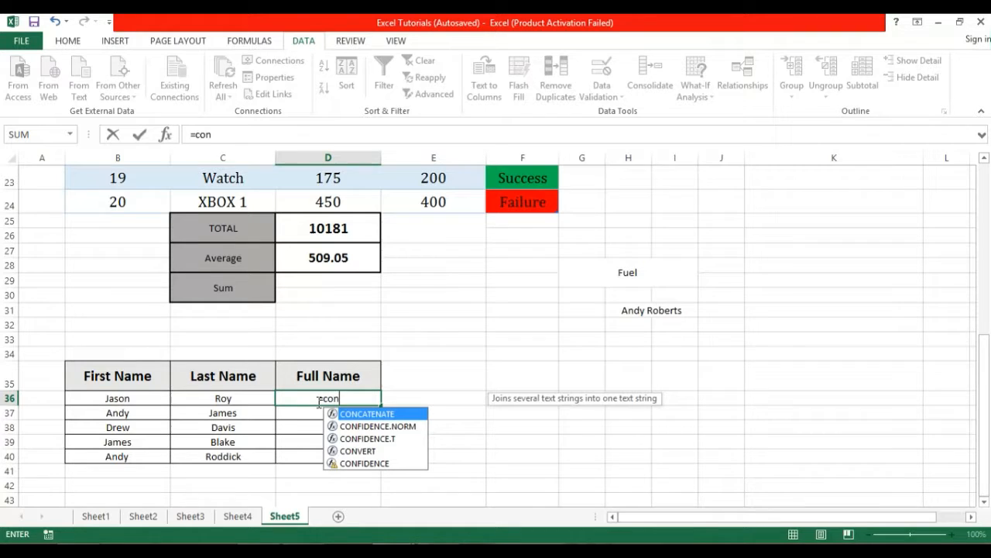
{"action": "type", "text": "catenate"}
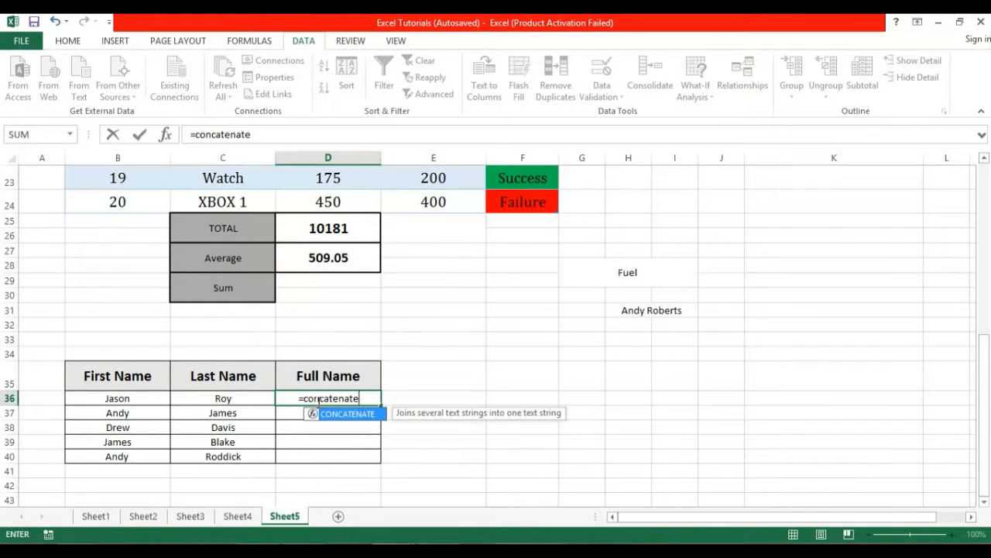
{"action": "type", "text": "("}
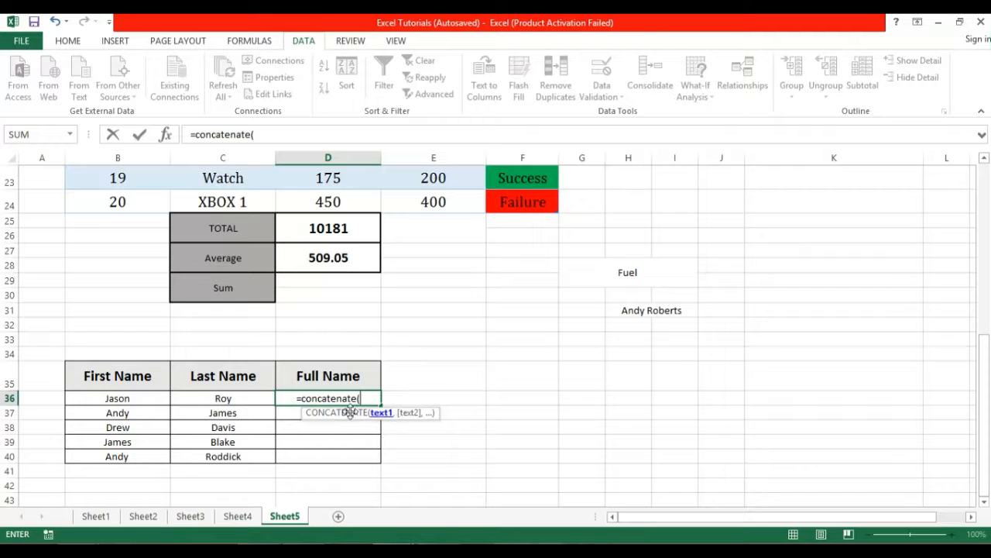
{"action": "left_click", "coordinate": [146, 400]}
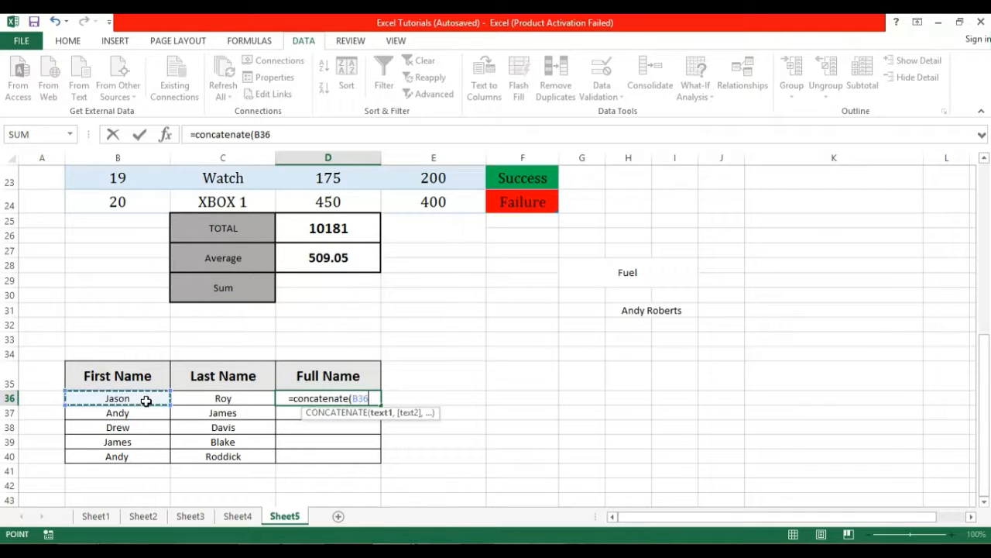
{"action": "type", "text": ","}
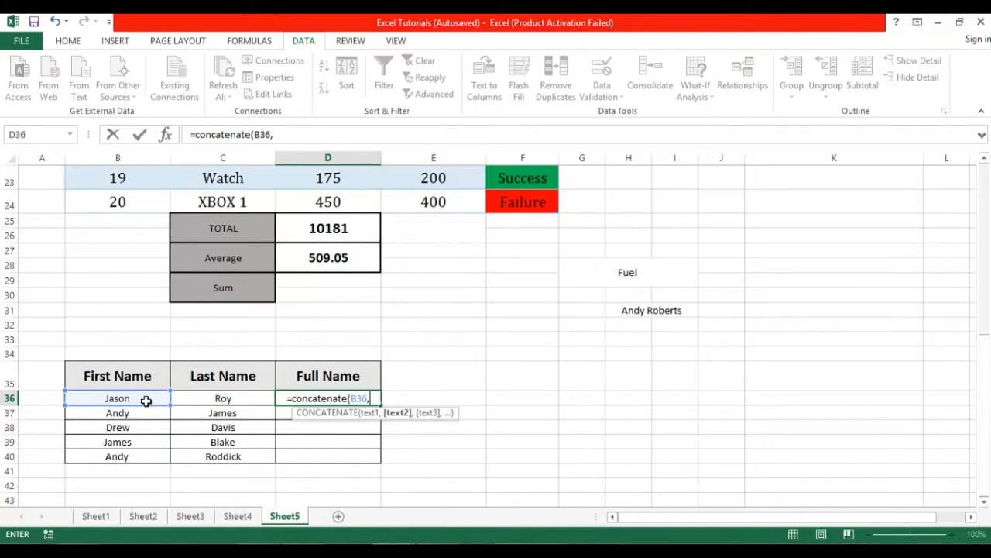
{"action": "left_click", "coordinate": [194, 400]}
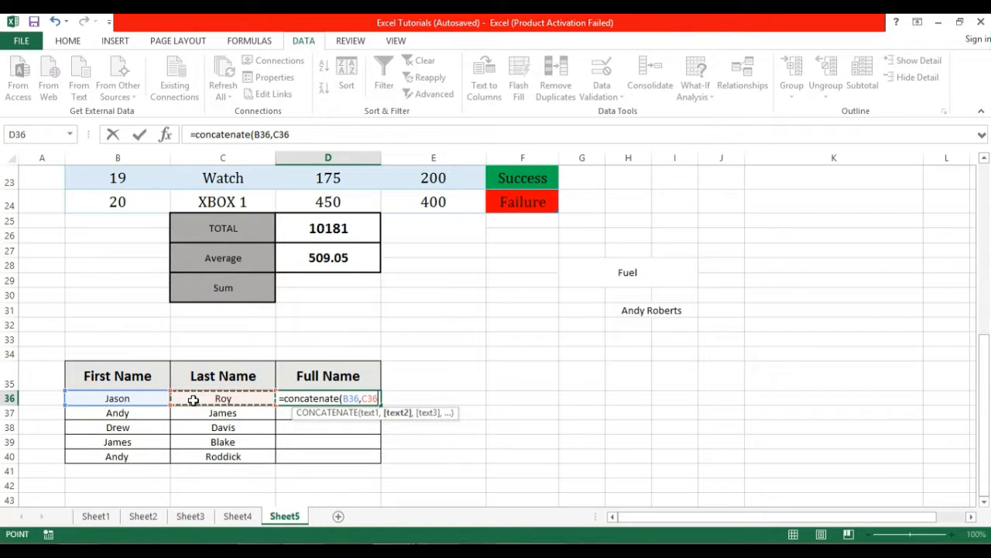
{"action": "type", "text": ")"}
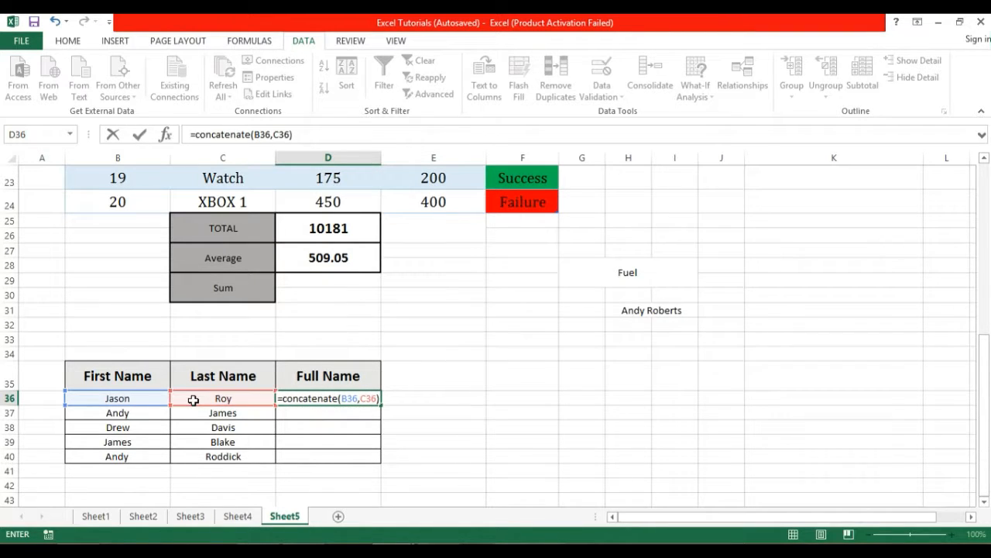
{"action": "key", "text": "Return"}
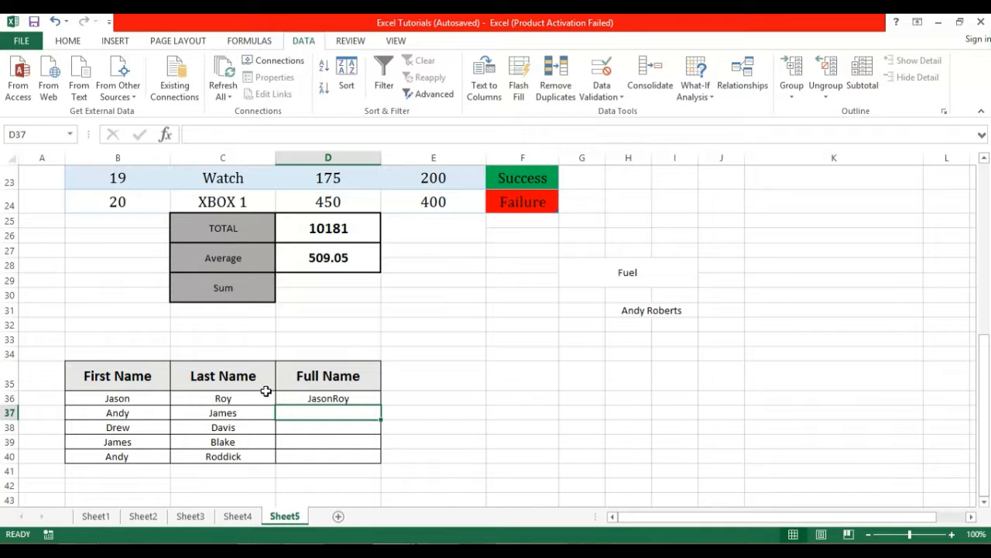
{"action": "left_click", "coordinate": [340, 400]}
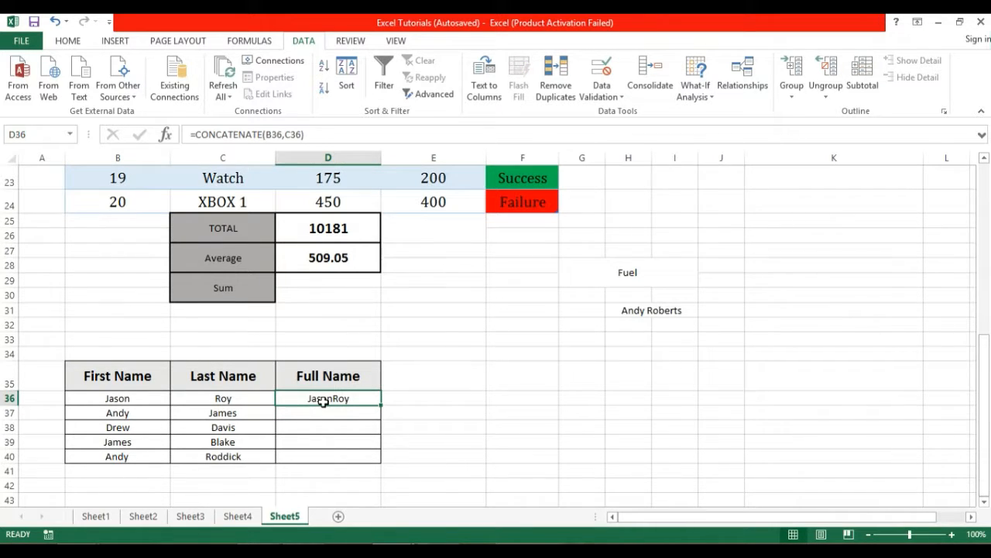
Change the D36 formula to =CONCATENATE(B36," ",C36) so a space separates the names.
{"action": "left_click", "coordinate": [387, 424]}
{"action": "left_click", "coordinate": [342, 398]}
{"action": "left_click", "coordinate": [285, 134]}
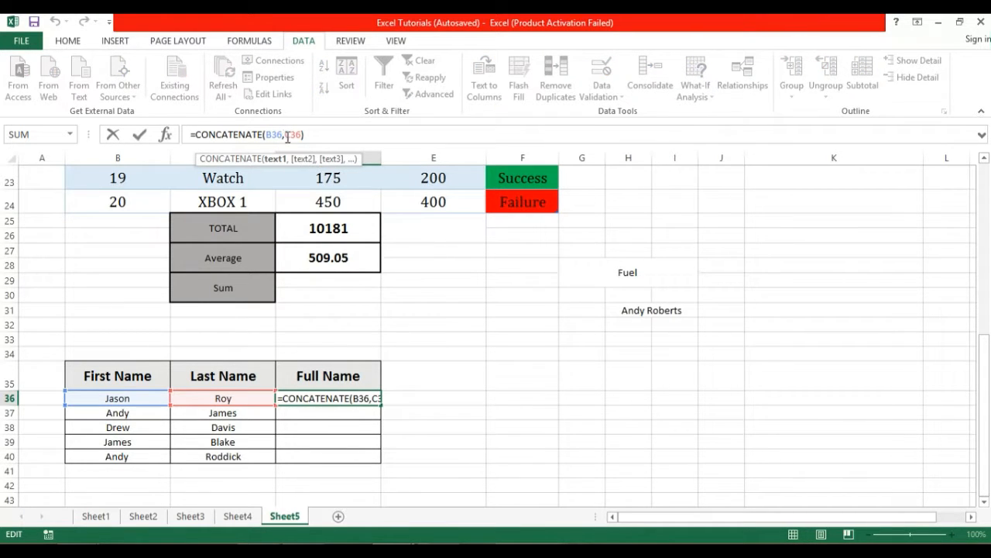
{"action": "key", "text": "Right"}
{"action": "type", "text": "\" \""}
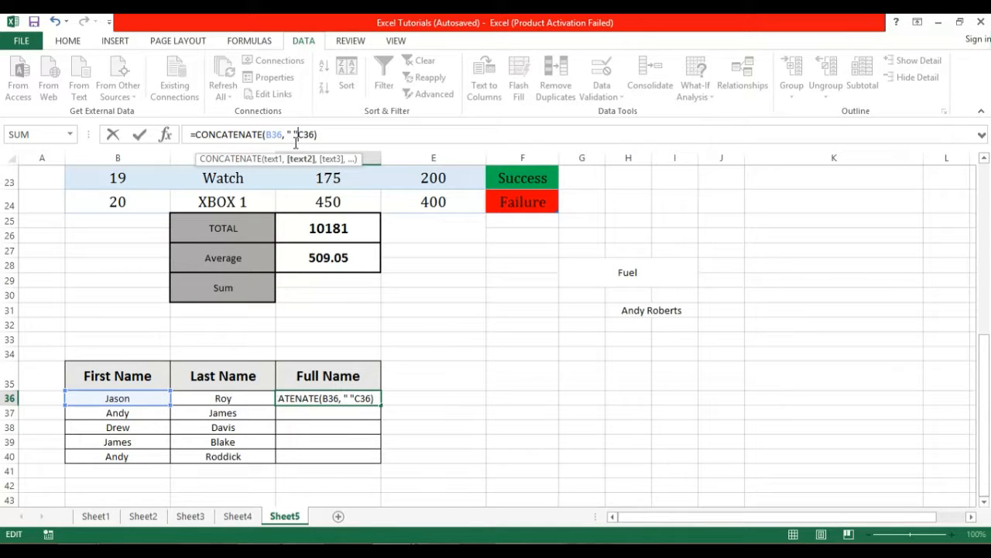
{"action": "type", "text": ","}
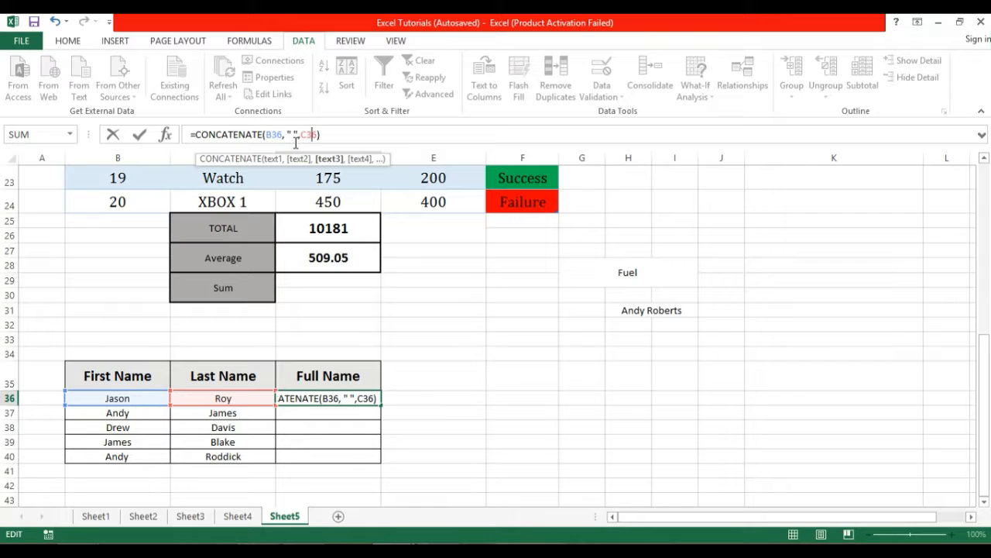
{"action": "key", "text": "Right"}
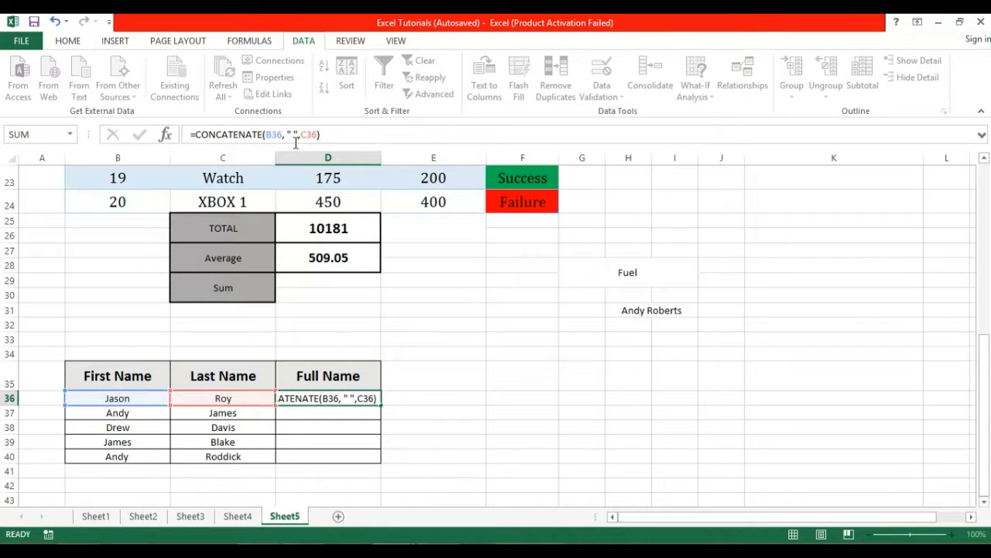
{"action": "key", "text": "Return"}
Fill the Full Name formula down from D36 to D40 and review the results.
{"action": "left_click", "coordinate": [337, 399]}
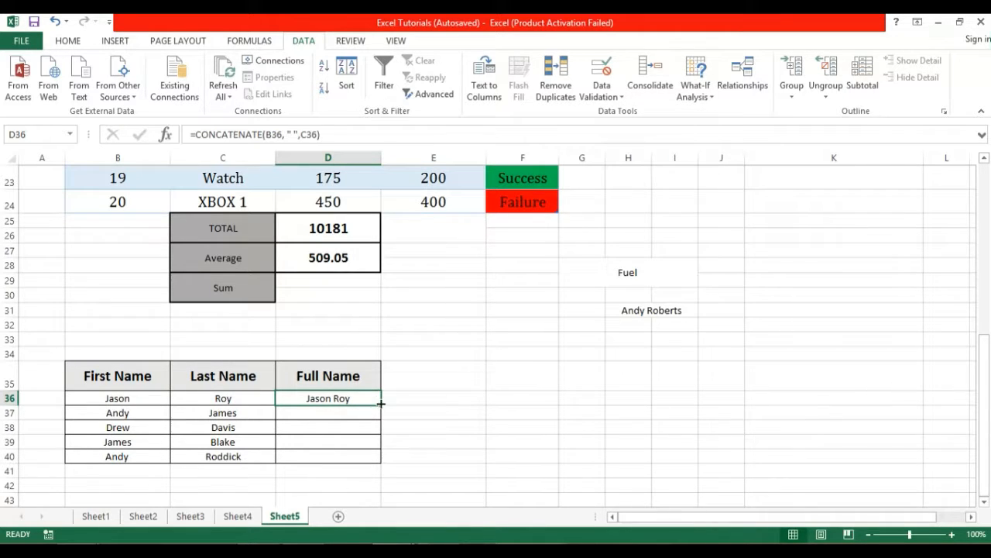
{"action": "left_click_drag", "start_coordinate": [381, 404], "coordinate": [382, 463]}
{"action": "left_click", "coordinate": [390, 432]}
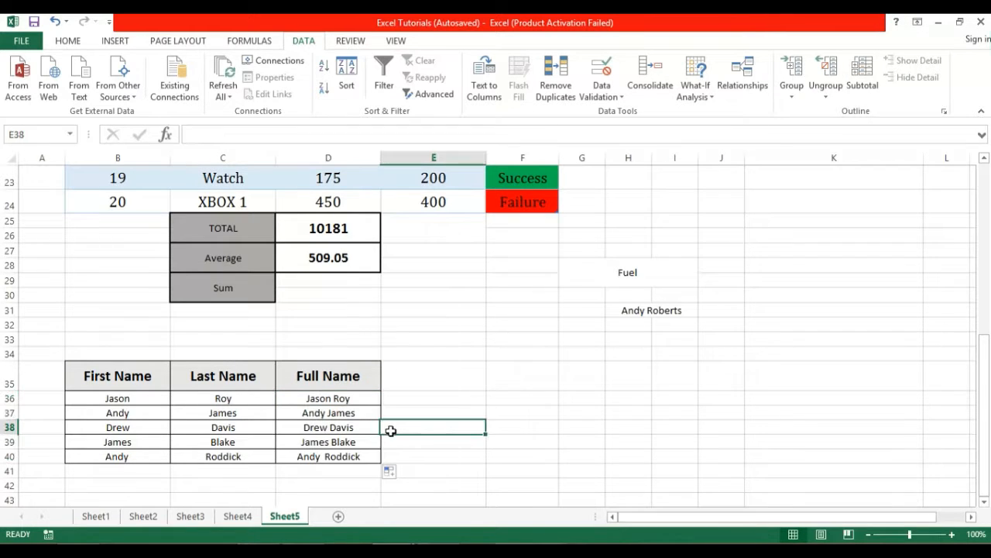
{"action": "left_click_drag", "start_coordinate": [335, 456], "coordinate": [321, 398]}
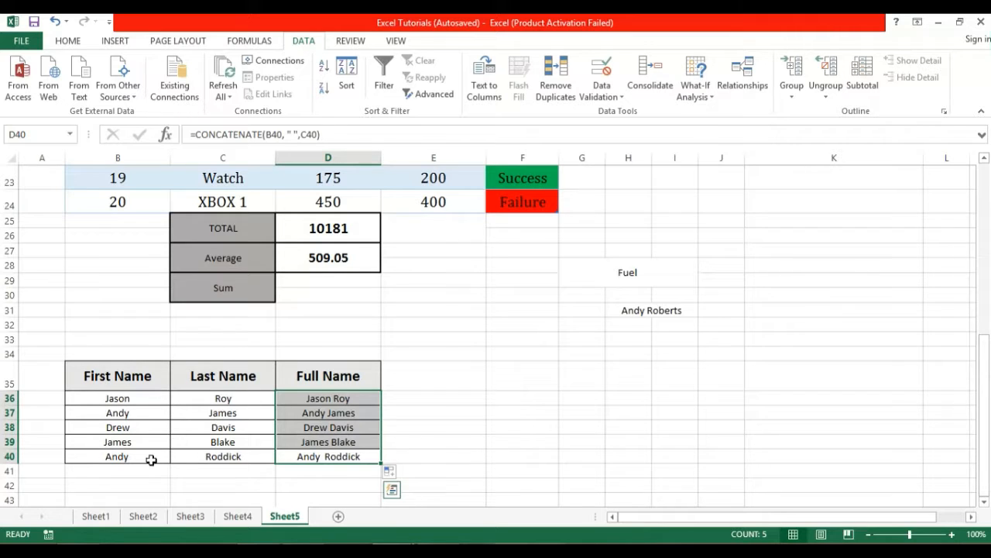
{"action": "left_click_drag", "start_coordinate": [362, 403], "coordinate": [363, 455]}
{"action": "left_click", "coordinate": [391, 452]}
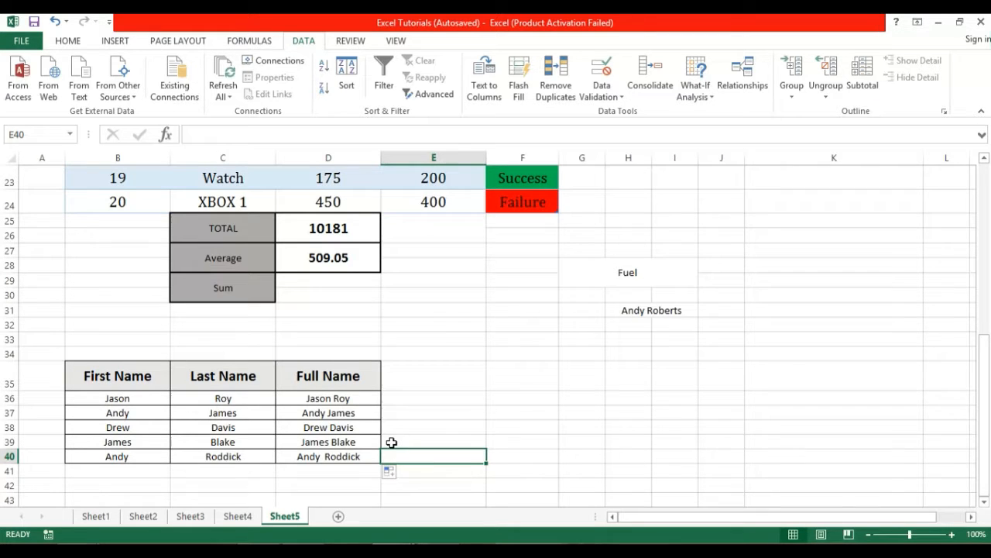
{"action": "left_click", "coordinate": [392, 442]}
{"action": "left_click", "coordinate": [395, 454]}
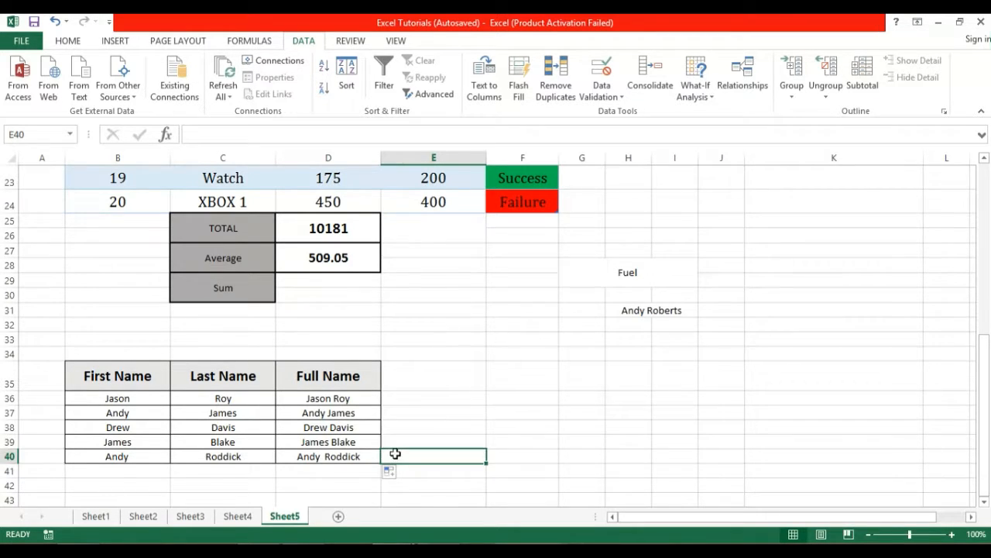